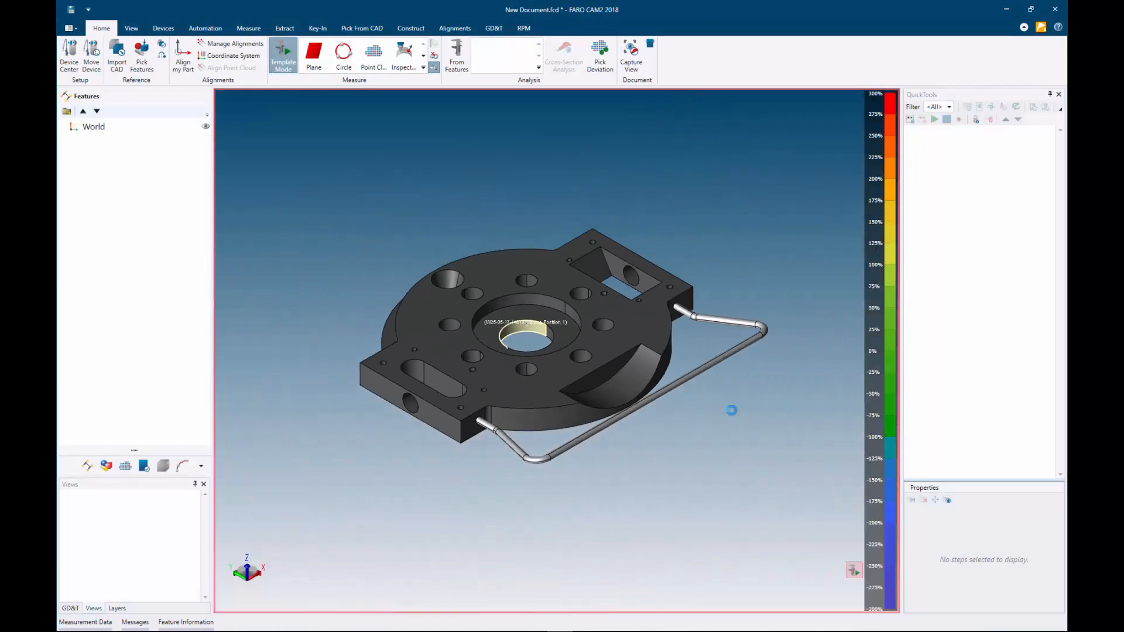
Step: Pick the part's large top face from the CAD model as a plane feature
{"action": "middle_click_drag", "start_coordinate": [711, 447], "coordinate": [743, 466]}
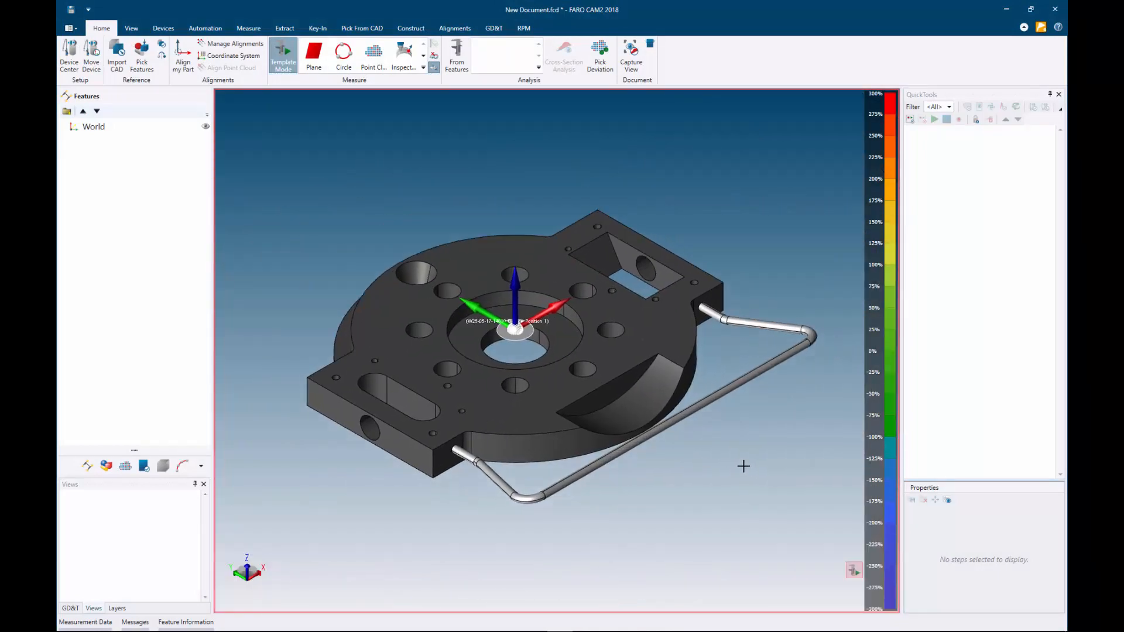
{"action": "scroll", "coordinate": [670, 447], "scroll_direction": "up", "scroll_amount": 2}
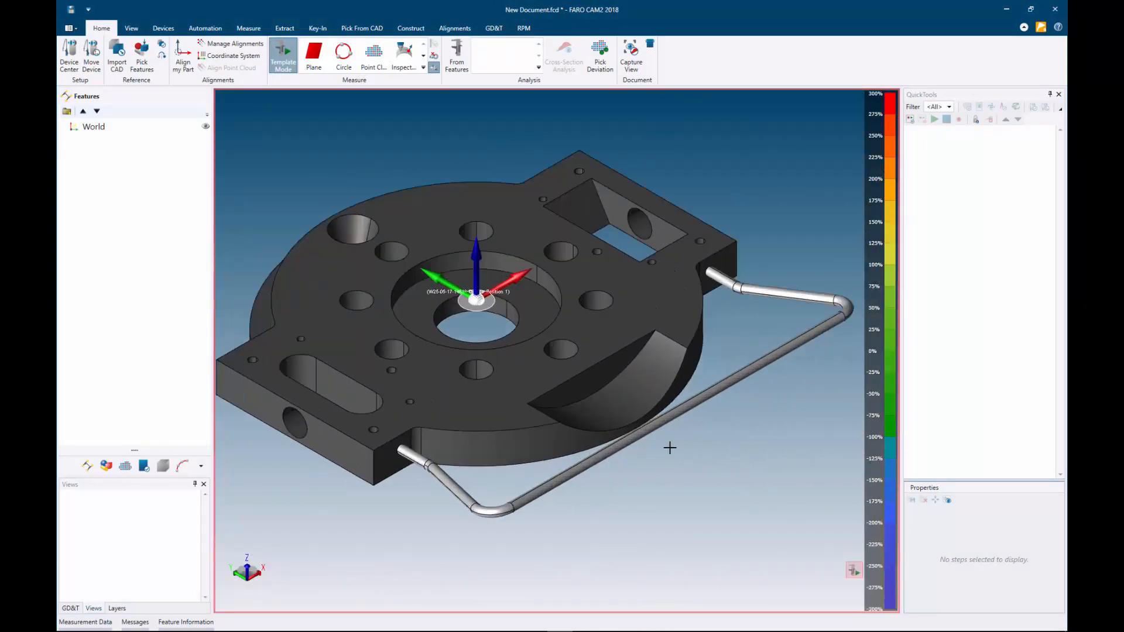
{"action": "key", "text": "ctrl+t"}
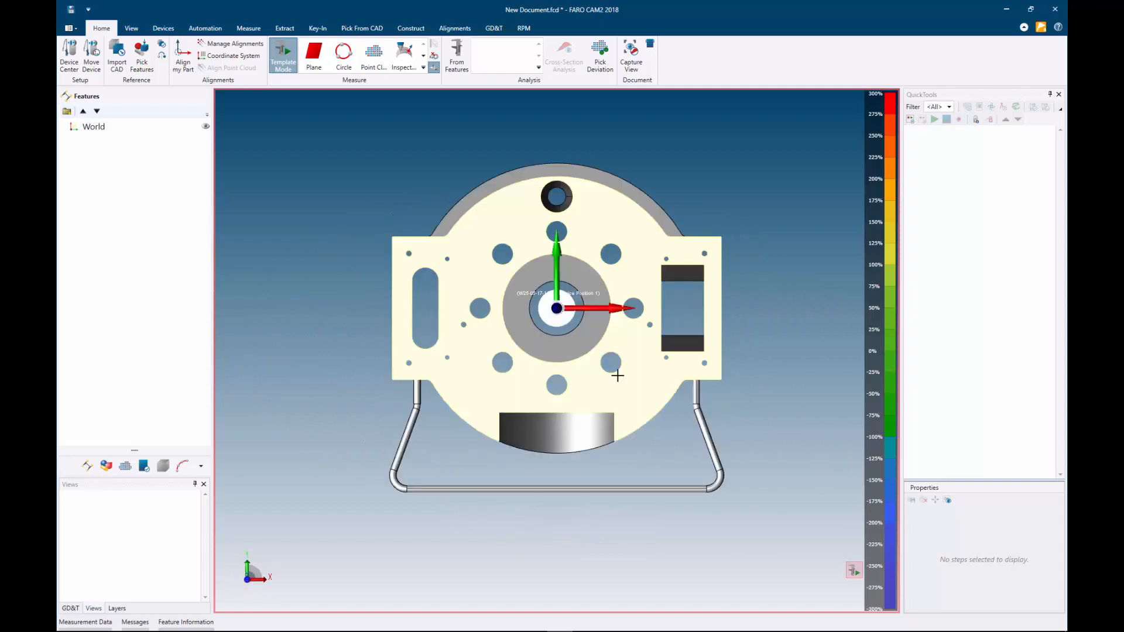
{"action": "key", "text": "Up"}
{"action": "key", "text": "Up"}
{"action": "key", "text": "Up"}
{"action": "key", "text": "Up"}
{"action": "scroll", "coordinate": [544, 334], "scroll_direction": "up", "scroll_amount": 6}
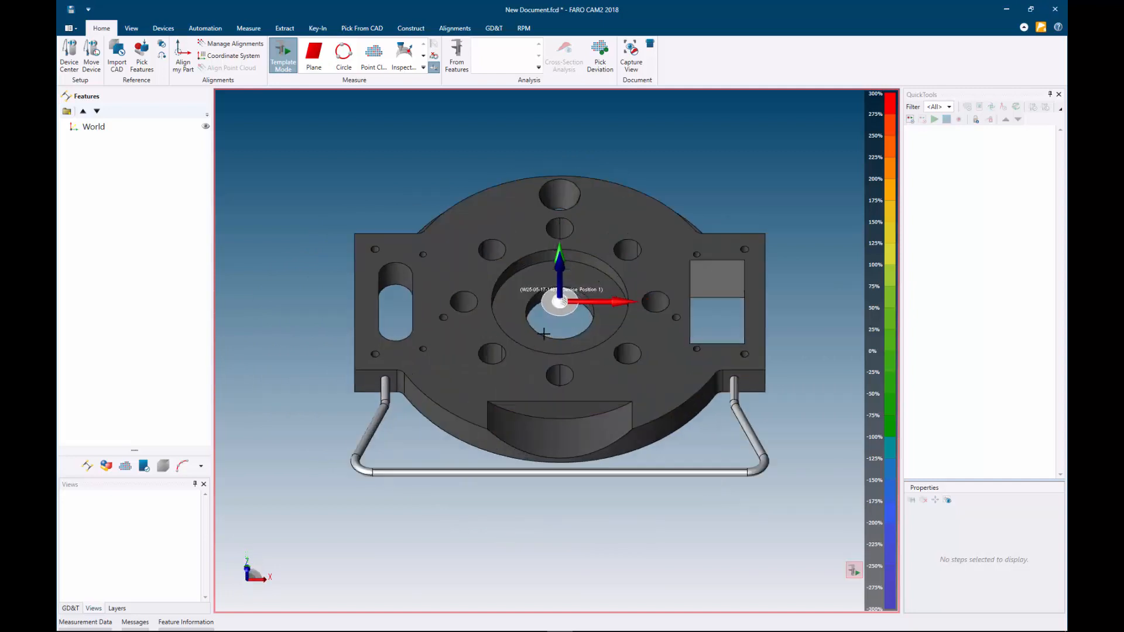
{"action": "scroll", "coordinate": [544, 334], "scroll_direction": "down", "scroll_amount": 2}
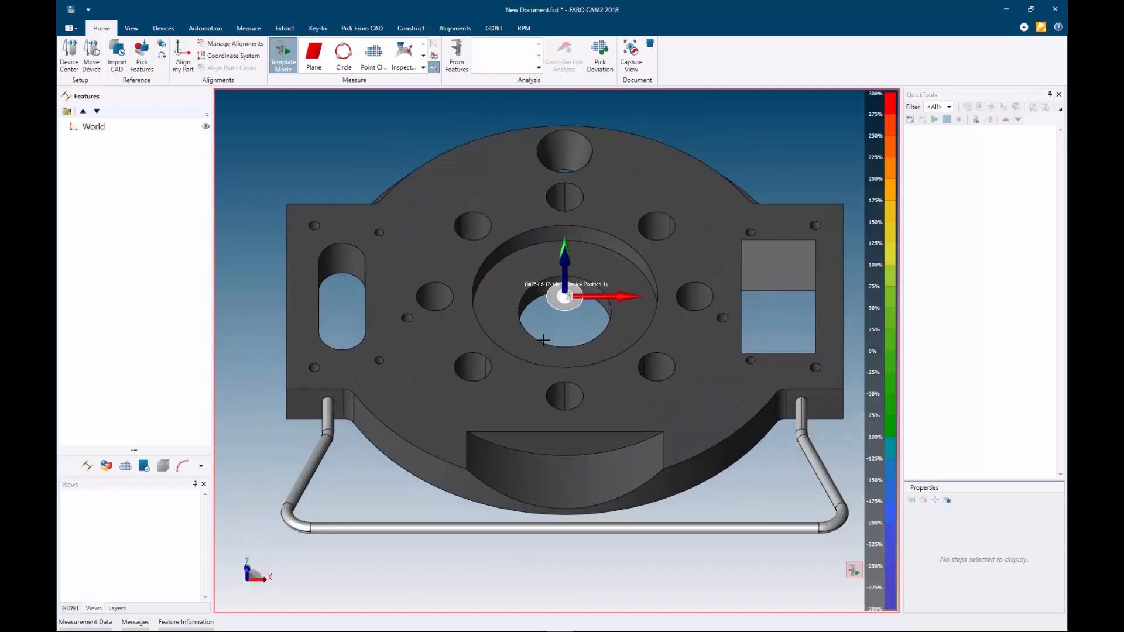
{"action": "middle_click_drag", "start_coordinate": [543, 340], "coordinate": [532, 352]}
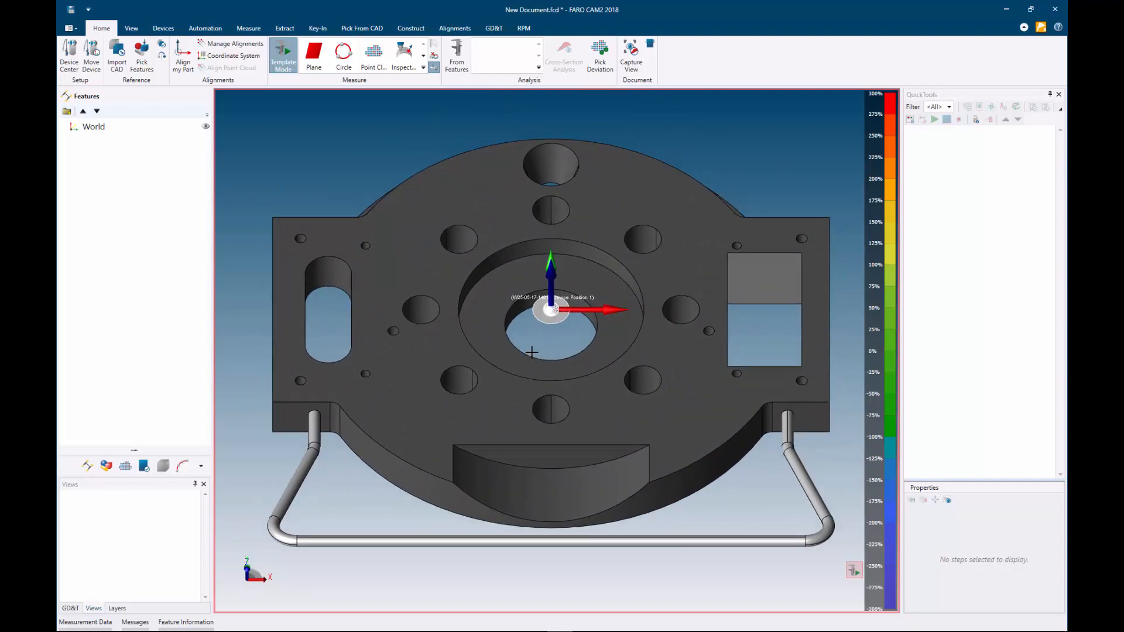
{"action": "left_click", "coordinate": [141, 54]}
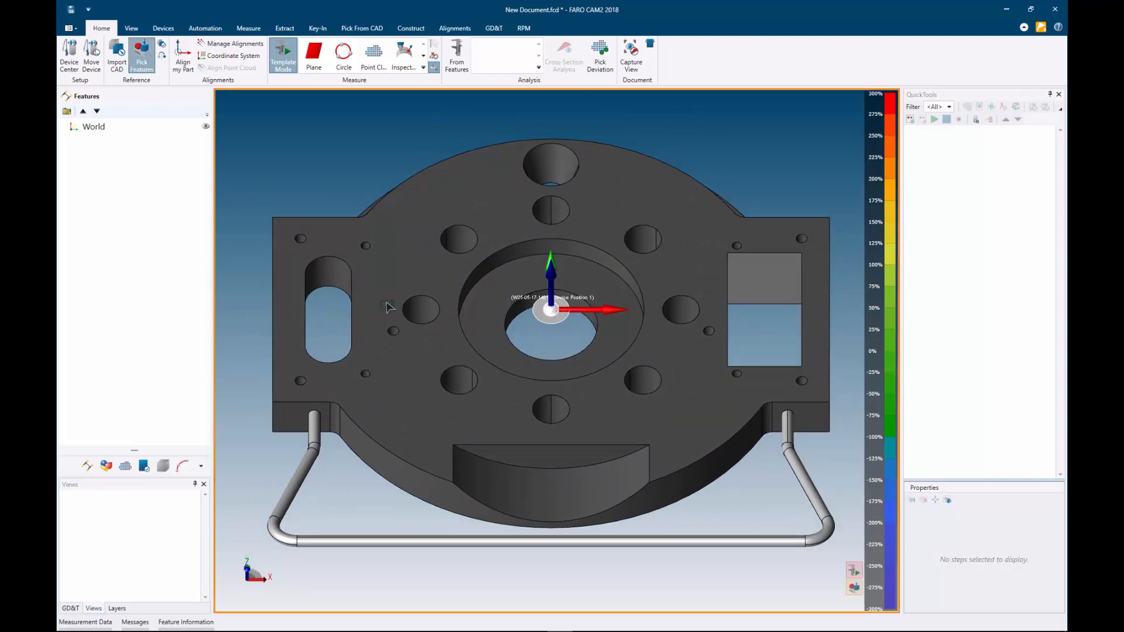
{"action": "left_click", "coordinate": [391, 272]}
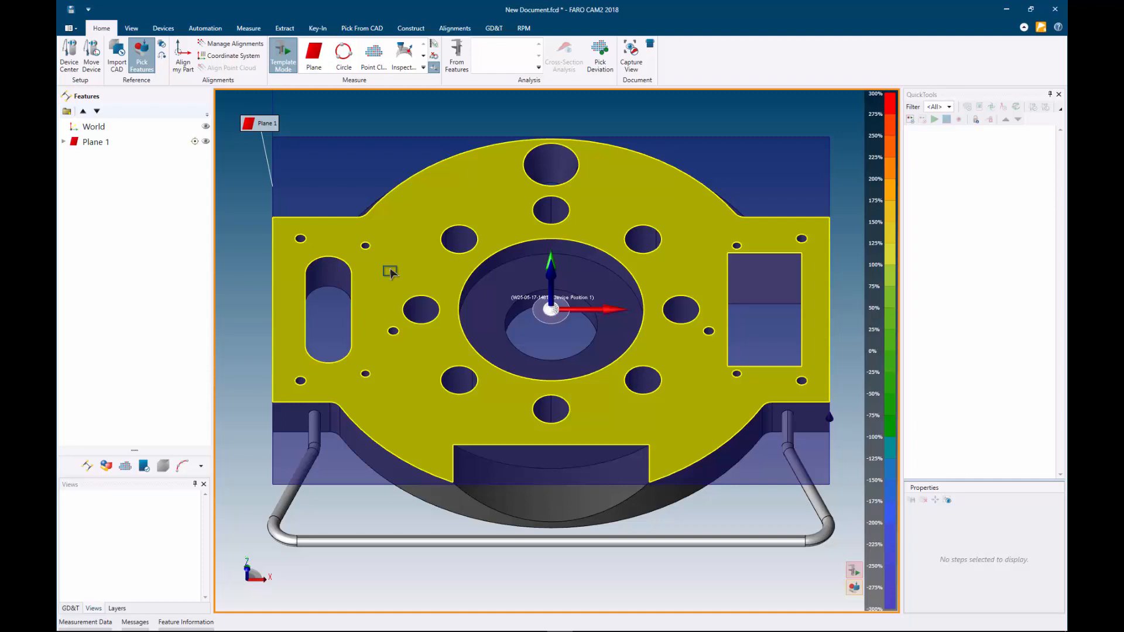
Step: Rename the picked plane feature to Top Face
{"action": "left_click", "coordinate": [91, 142]}
{"action": "right_click", "coordinate": [89, 141]}
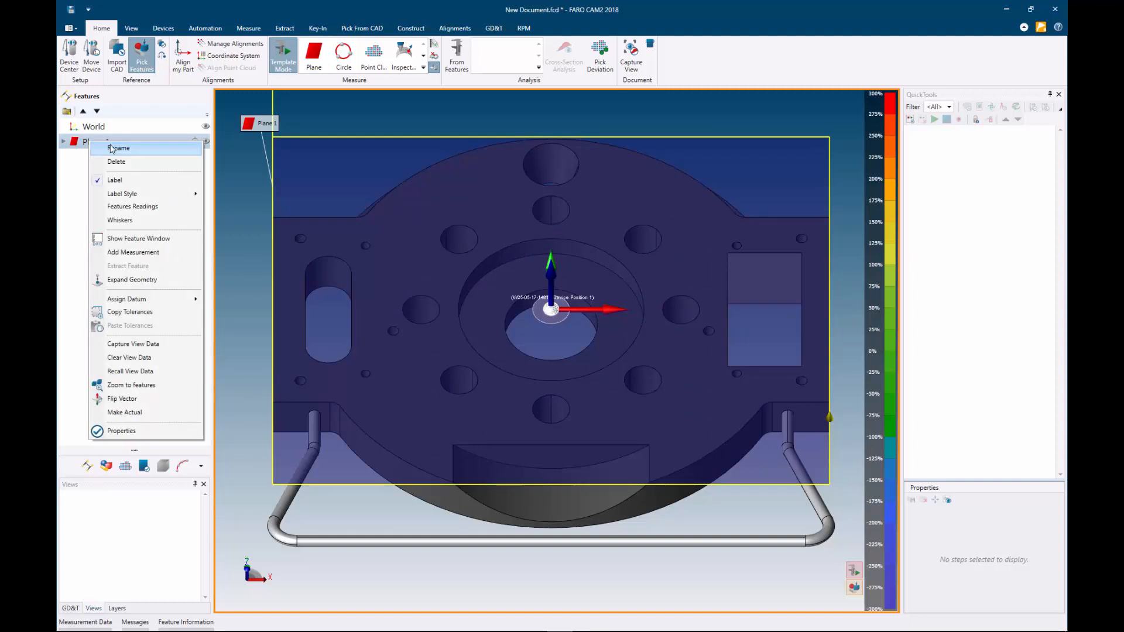
{"action": "left_click", "coordinate": [112, 149]}
{"action": "type", "text": "Top F"}
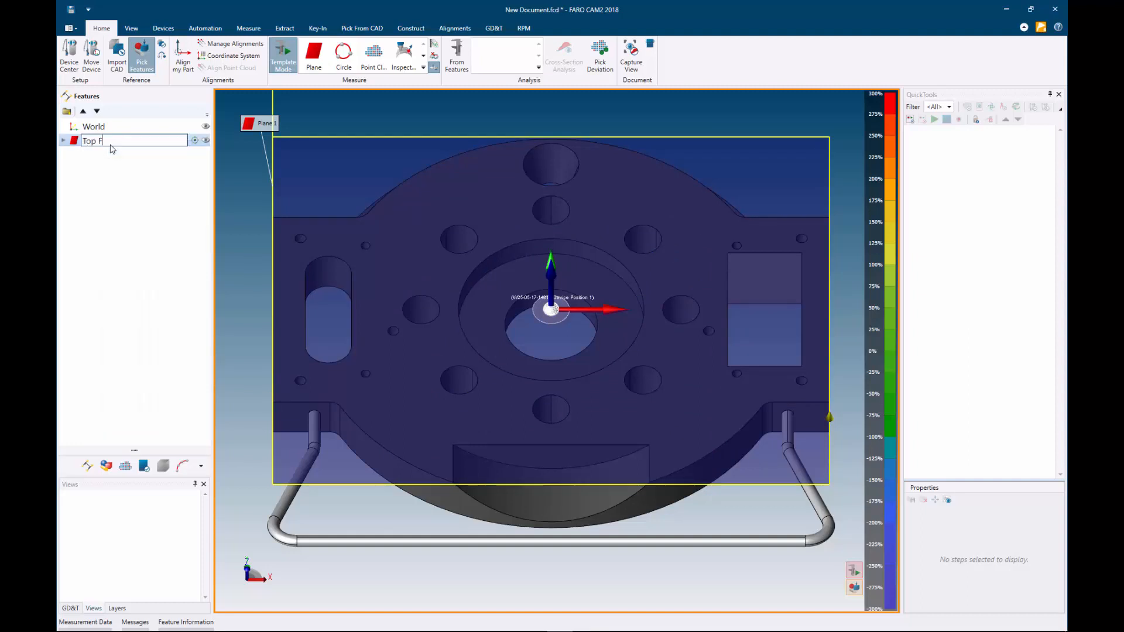
{"action": "type", "text": "ace"}
{"action": "key", "text": "Return"}
Step: Assign datum A to the Top Face plane and place its datum flag near the part's upper right corner
{"action": "right_click", "coordinate": [79, 142]}
{"action": "mouse_move", "coordinate": [162, 302]}
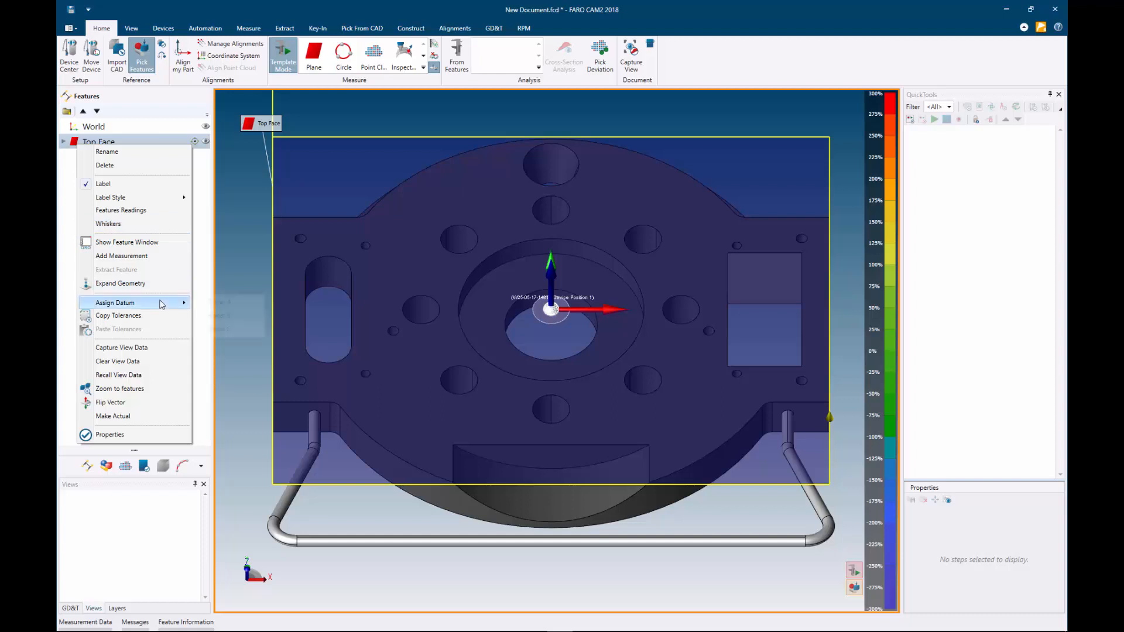
{"action": "left_click", "coordinate": [202, 302]}
{"action": "left_click_drag", "start_coordinate": [616, 319], "coordinate": [774, 107]}
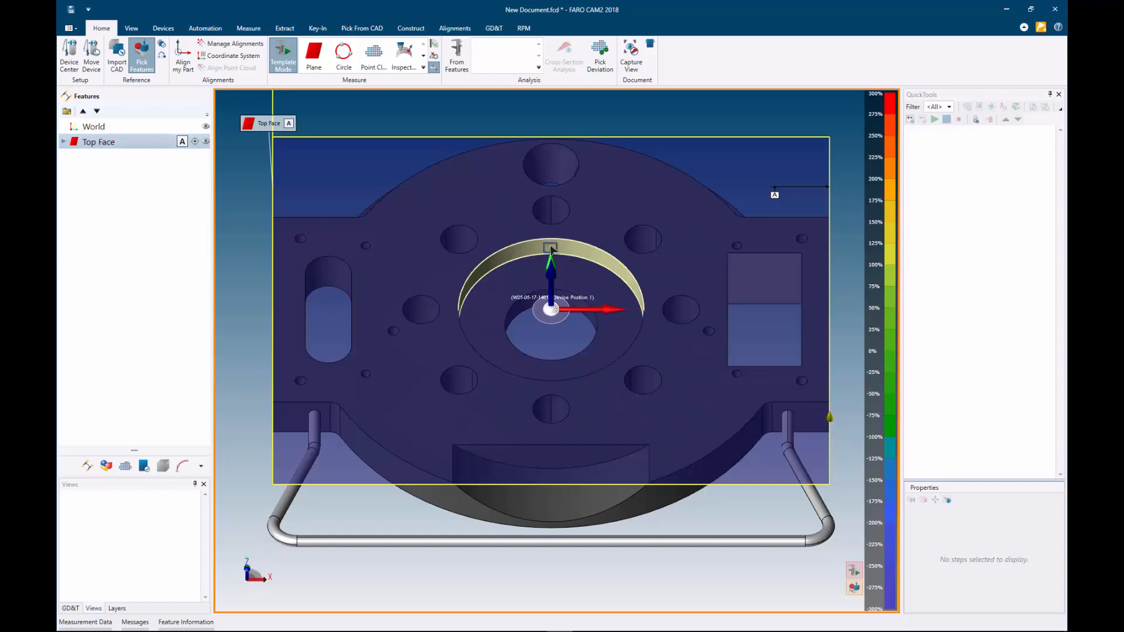
Step: Pick the wall of the large central recess as a cylinder feature and rename it 100mm ID
{"action": "left_click", "coordinate": [553, 253]}
{"action": "right_click", "coordinate": [136, 161]}
{"action": "left_click", "coordinate": [157, 164]}
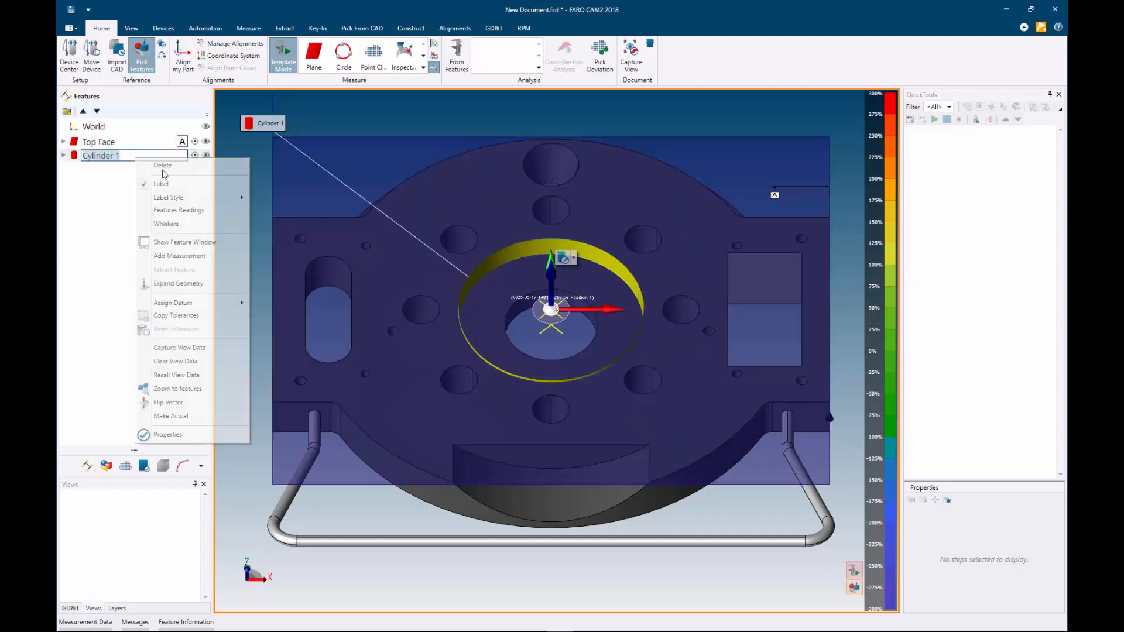
{"action": "type", "text": "100mm ID"}
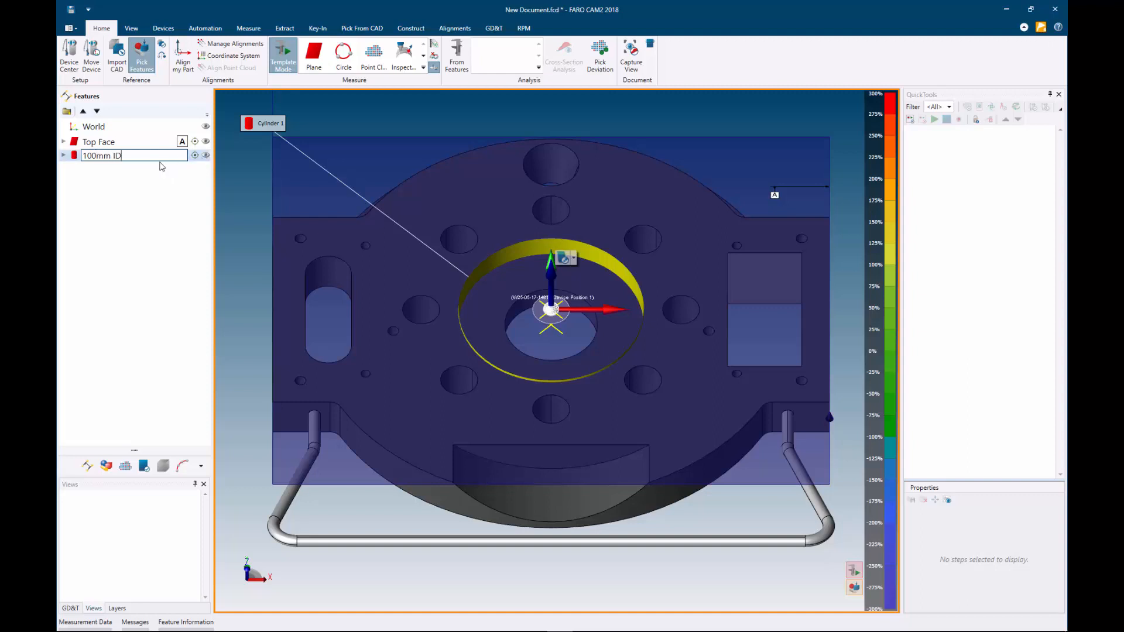
Step: Assign Linear B datum to the 100mm ID cylinder and place its datum flag inside the bore
{"action": "right_click", "coordinate": [71, 155]}
{"action": "mouse_move", "coordinate": [141, 313]}
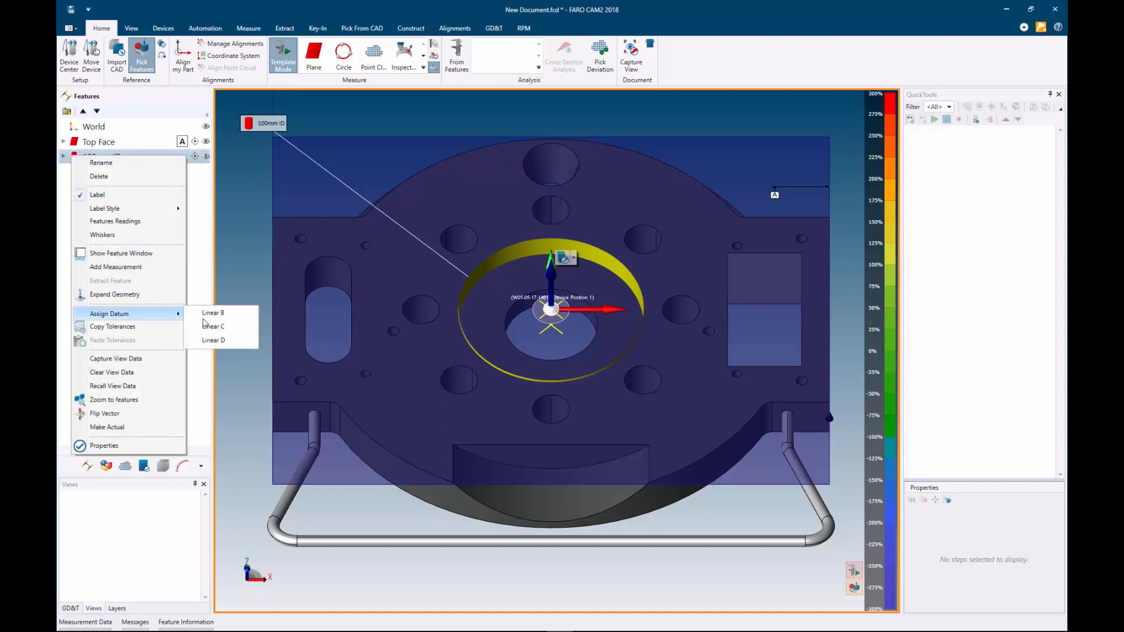
{"action": "left_click", "coordinate": [214, 315]}
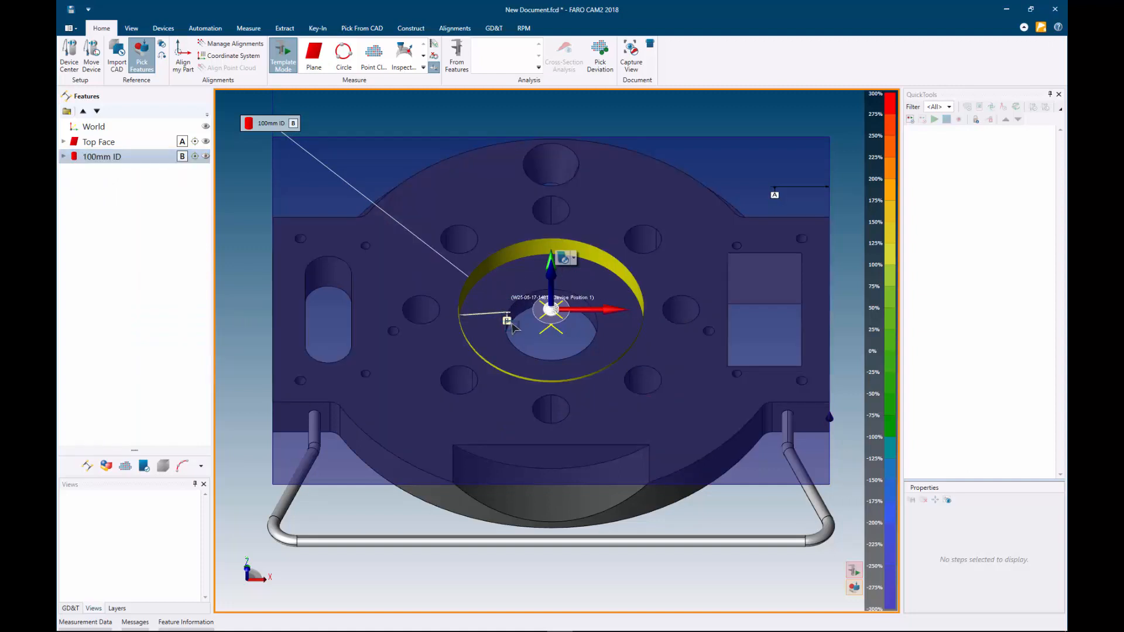
{"action": "left_click", "coordinate": [508, 319]}
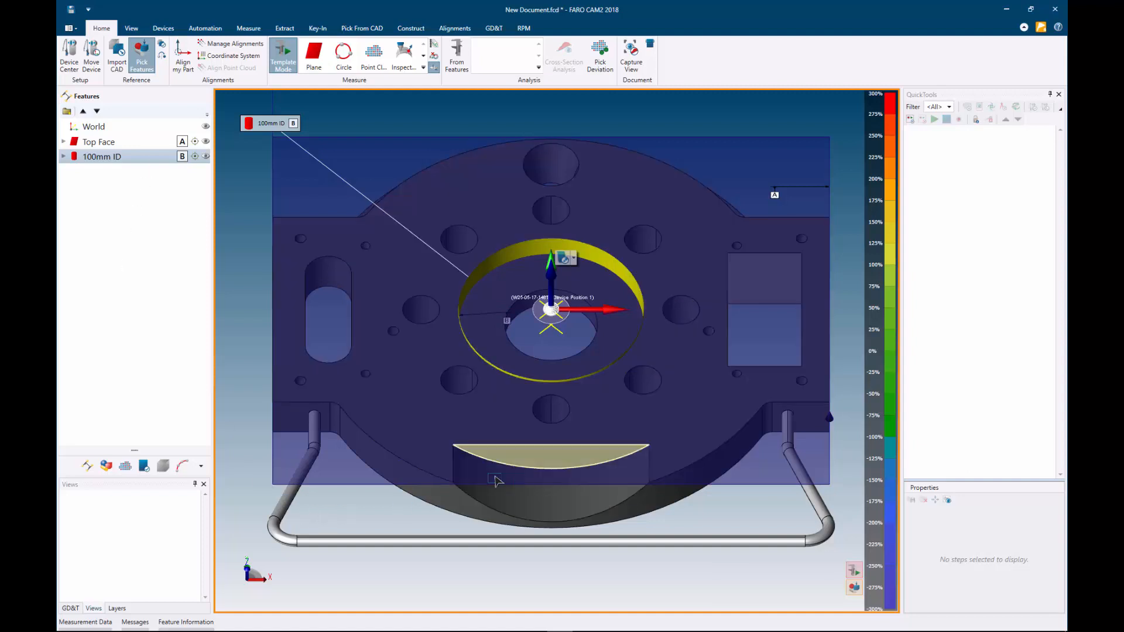
Step: Create a line feature from picked points on the two front top edges at opposite ends of the part
{"action": "left_click", "coordinate": [281, 406]}
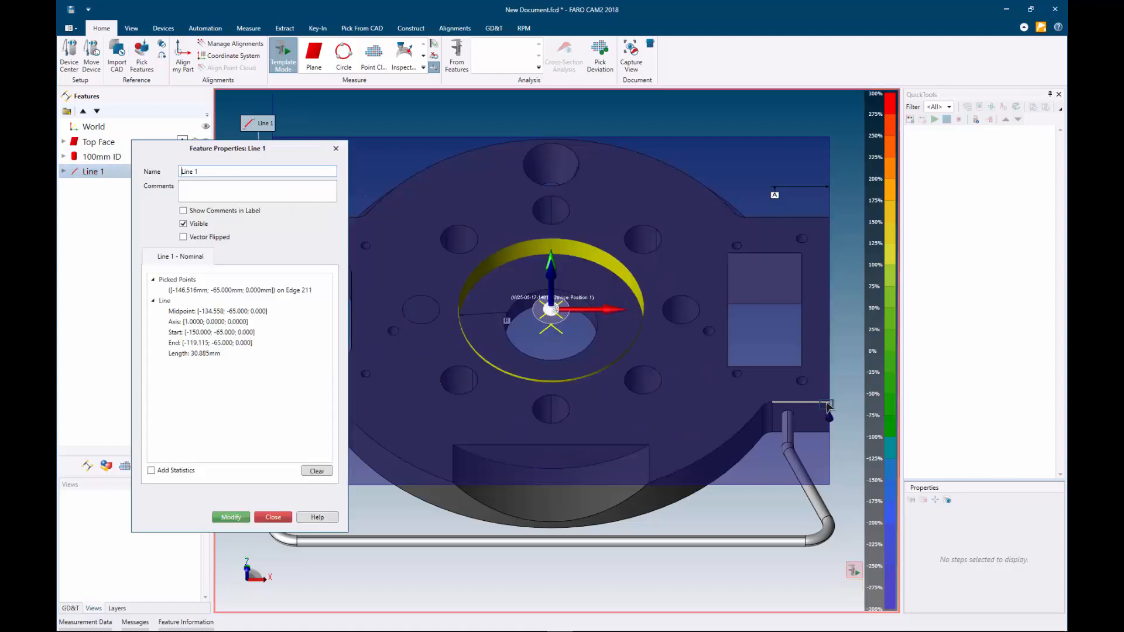
{"action": "left_click", "coordinate": [826, 408]}
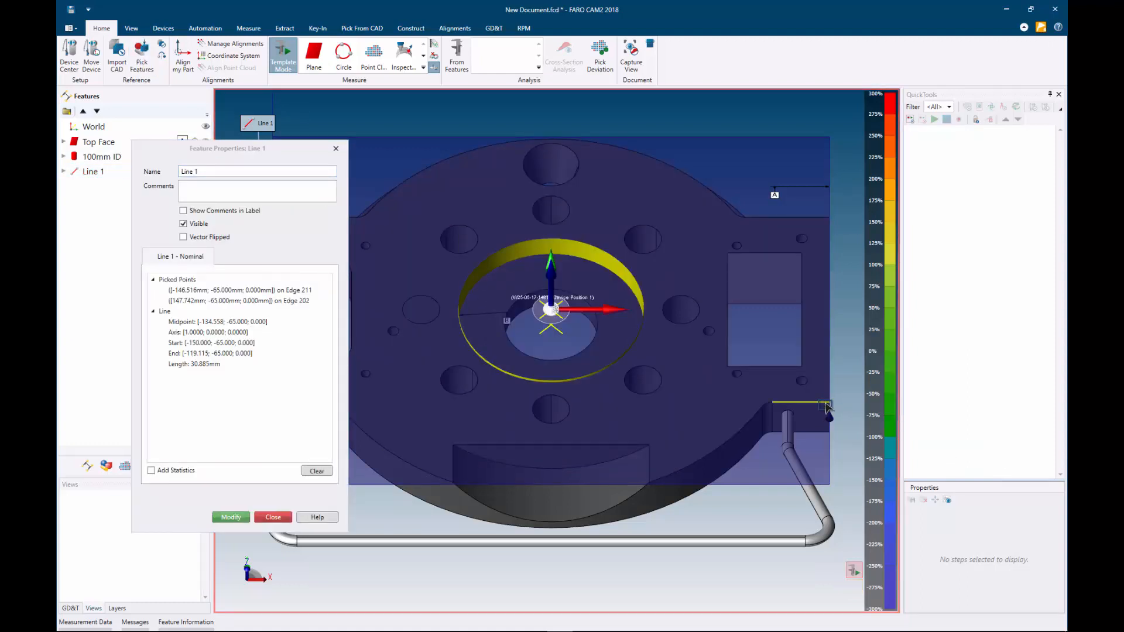
{"action": "left_click", "coordinate": [232, 518]}
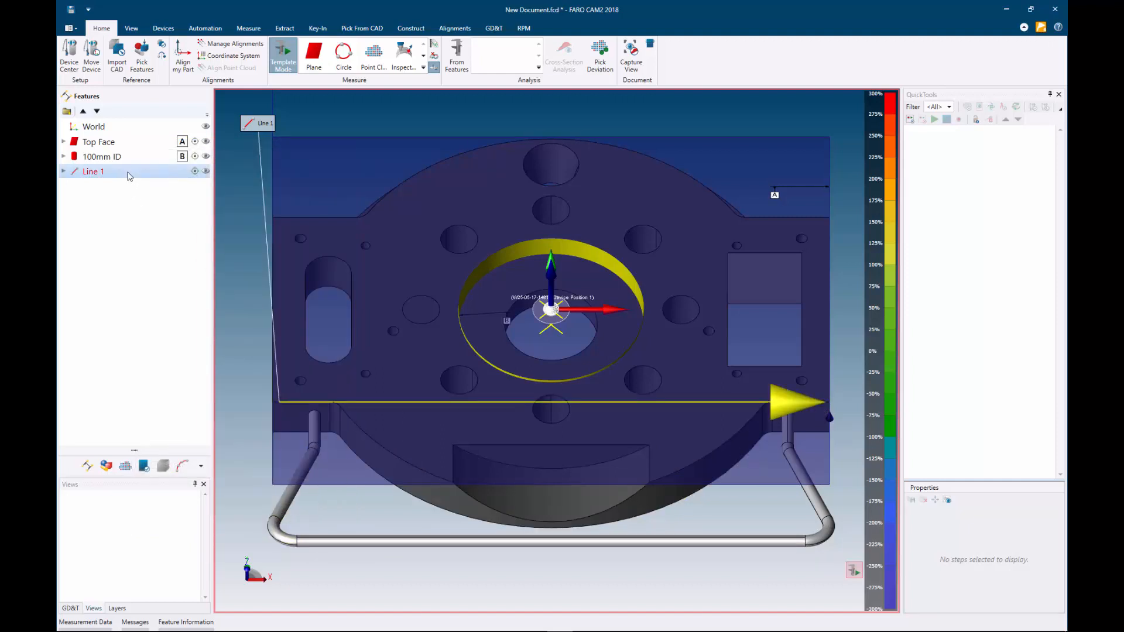
Step: Rename the new line feature to Front Edge
{"action": "right_click", "coordinate": [129, 176]}
{"action": "left_click", "coordinate": [157, 181]}
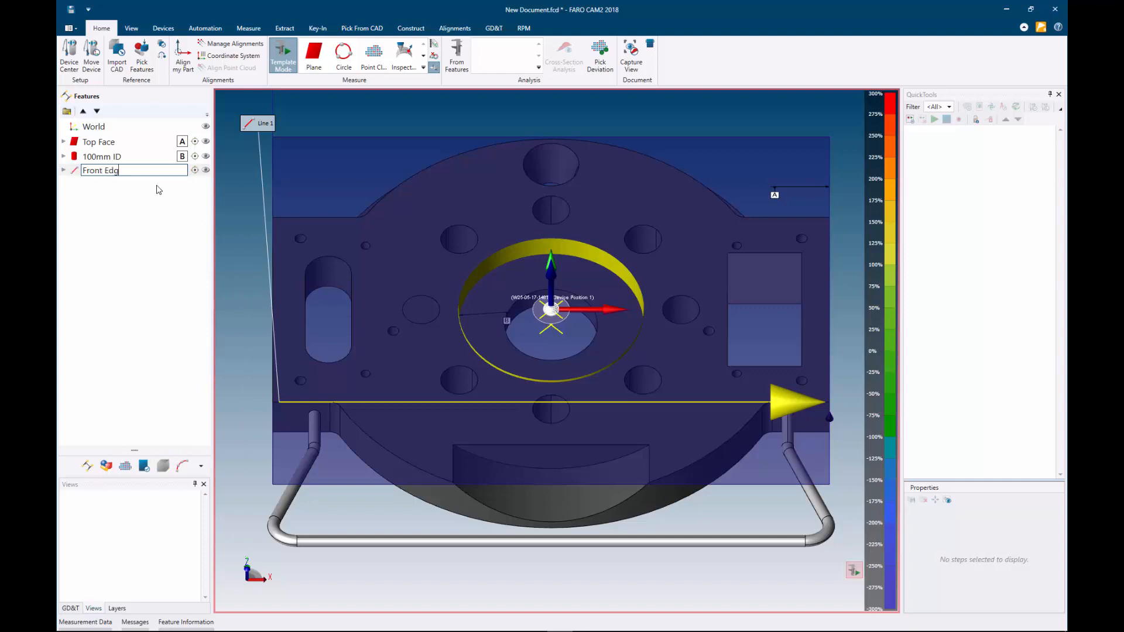
{"action": "key", "text": "Return"}
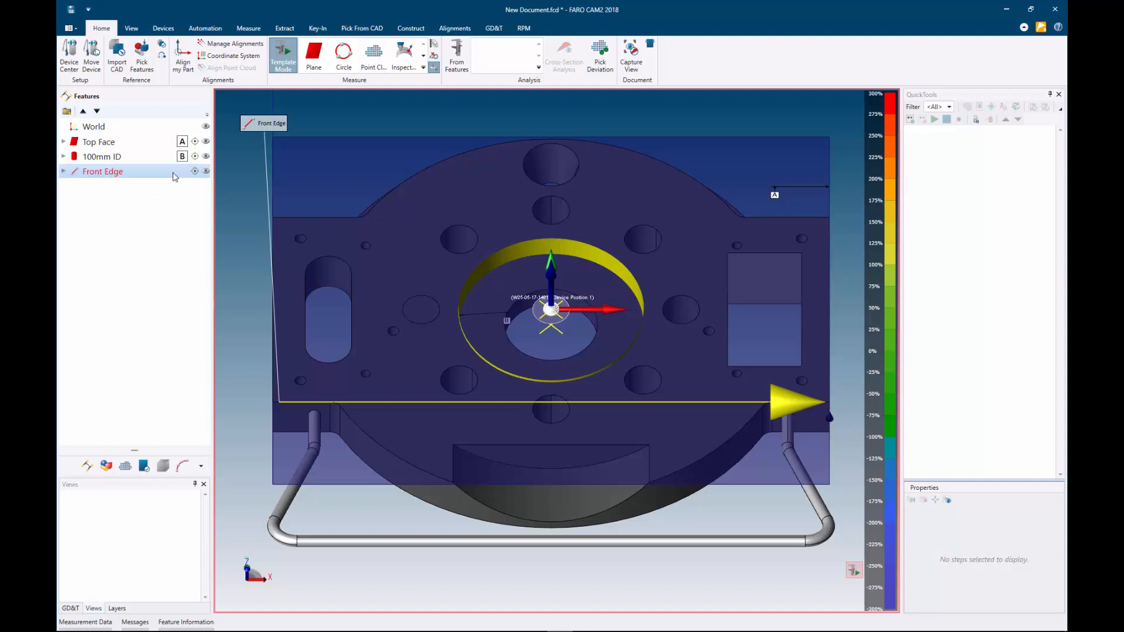
Step: Assign datum C to the Front Edge line and move its datum flag just below the line's right end
{"action": "right_click", "coordinate": [175, 173]}
{"action": "mouse_move", "coordinate": [251, 332]}
{"action": "left_click", "coordinate": [319, 330]}
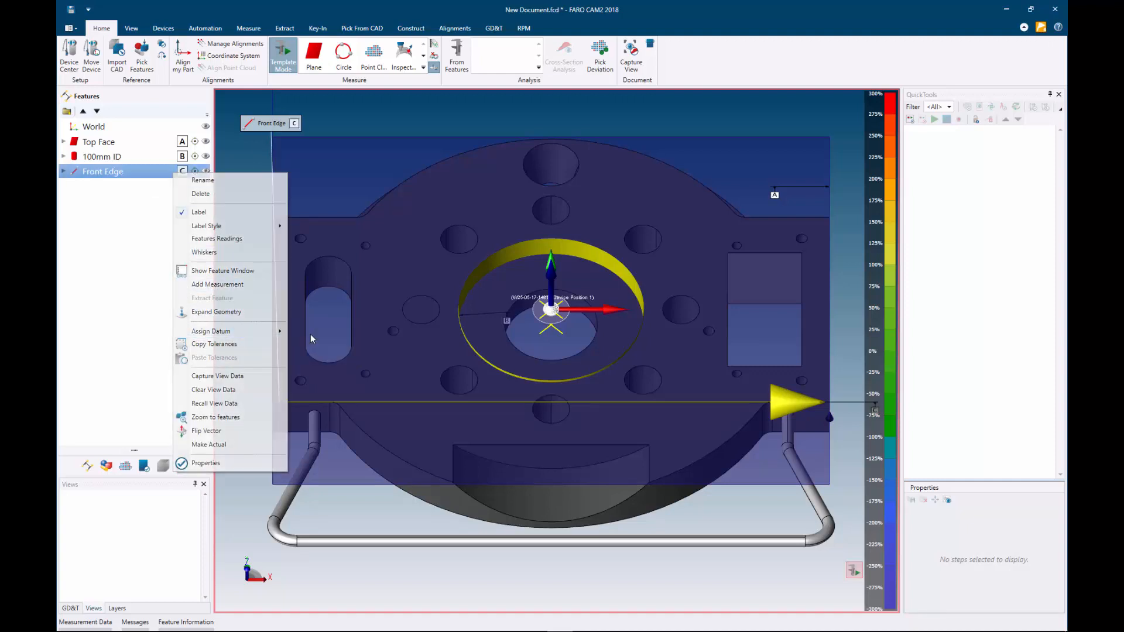
{"action": "left_click_drag", "start_coordinate": [875, 411], "coordinate": [764, 466]}
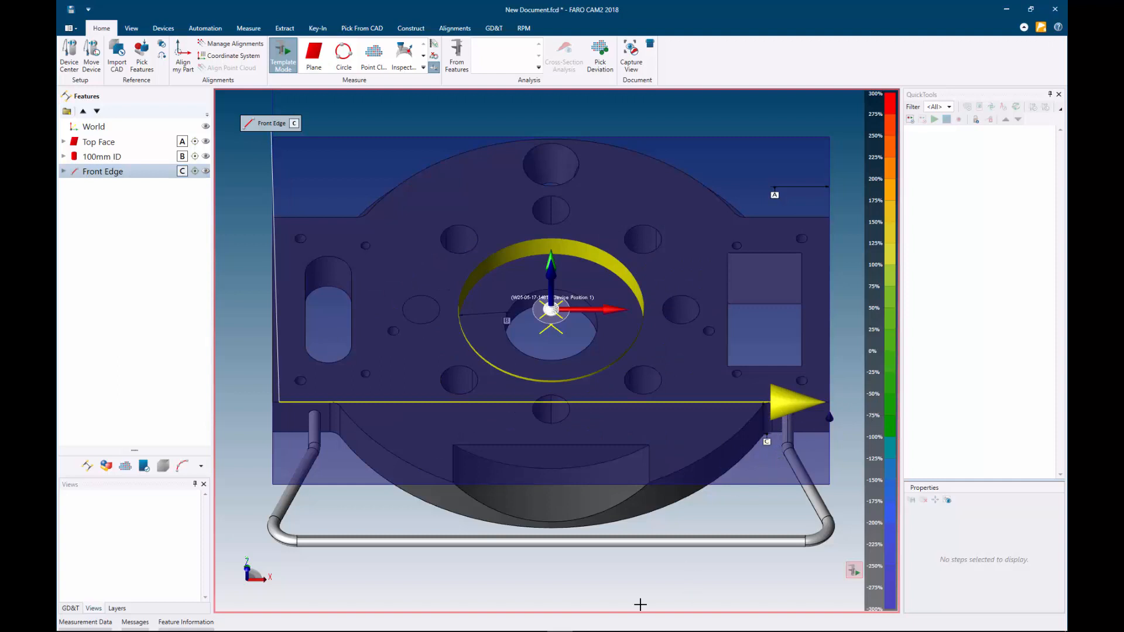
Step: Turn off the Front Edge feature label and shift the datum B flag slightly within the bore
{"action": "left_click_drag", "start_coordinate": [246, 131], "coordinate": [252, 166]}
{"action": "right_click", "coordinate": [257, 161]}
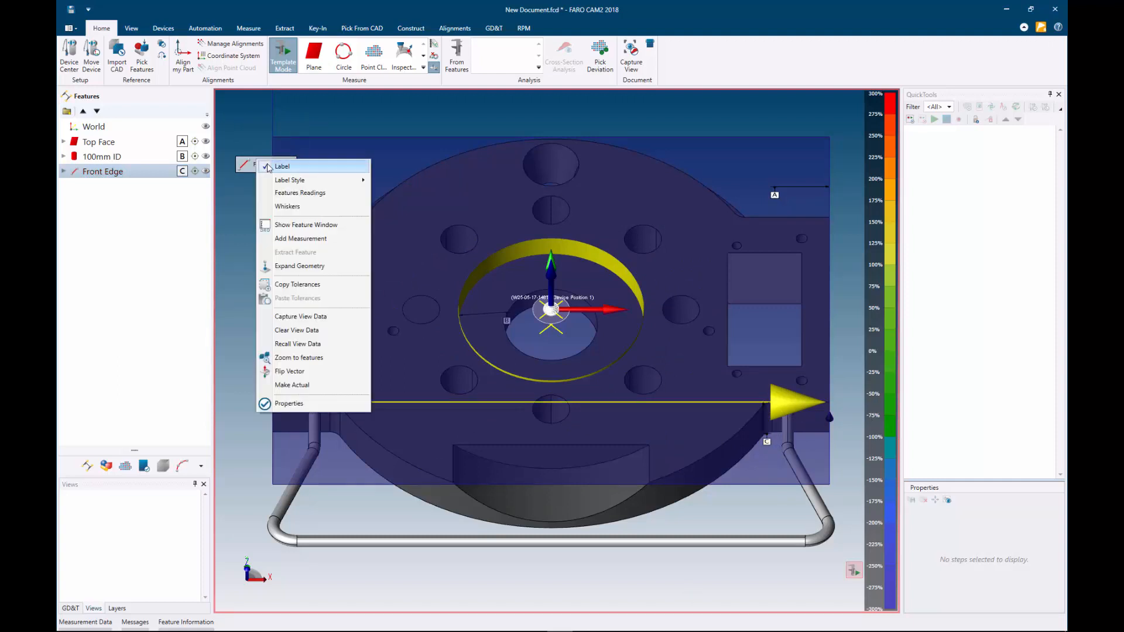
{"action": "left_click", "coordinate": [267, 166]}
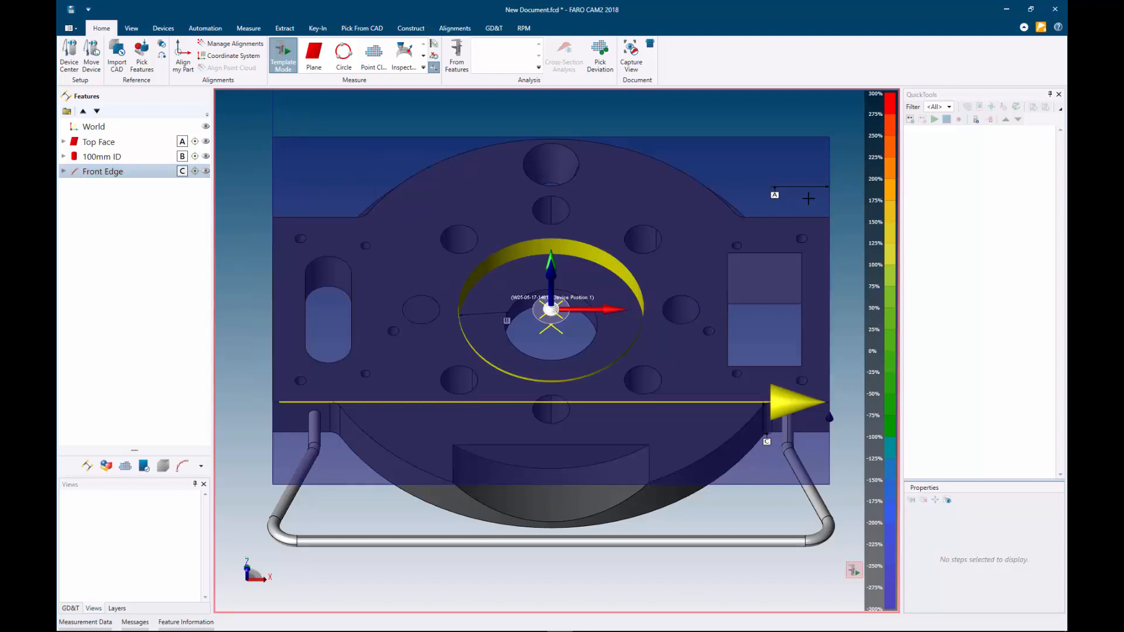
{"action": "left_click_drag", "start_coordinate": [507, 321], "coordinate": [502, 319]}
Step: Increase the GD&T label scale by two increments and make the labels front facing
{"action": "left_click", "coordinate": [132, 29]}
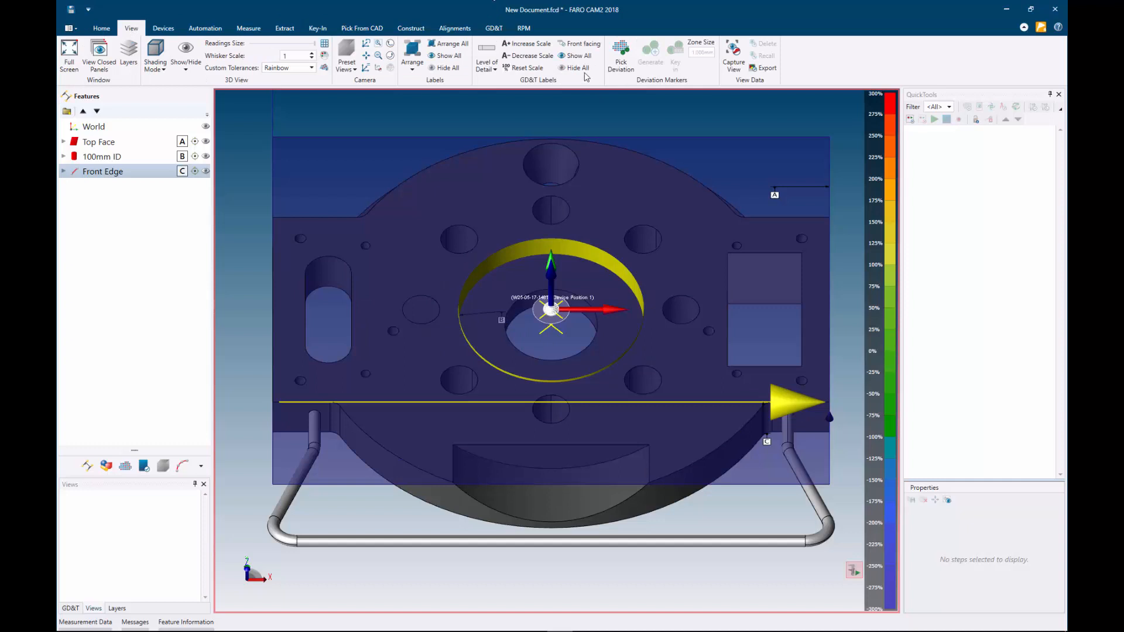
{"action": "left_click", "coordinate": [520, 46]}
{"action": "left_click", "coordinate": [520, 46]}
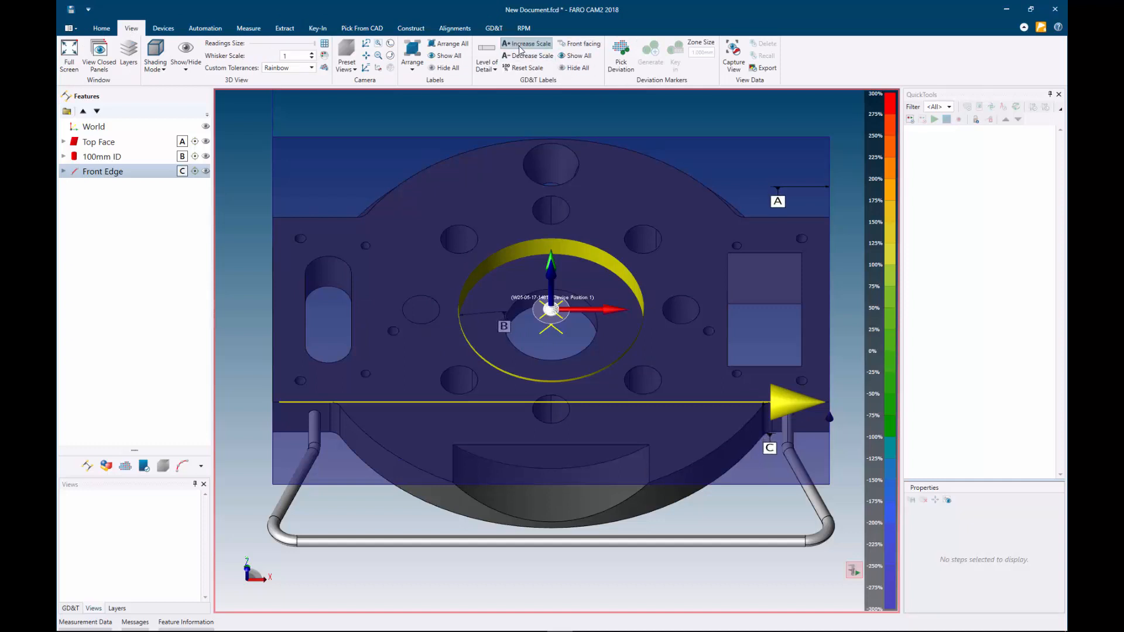
{"action": "left_click", "coordinate": [583, 45]}
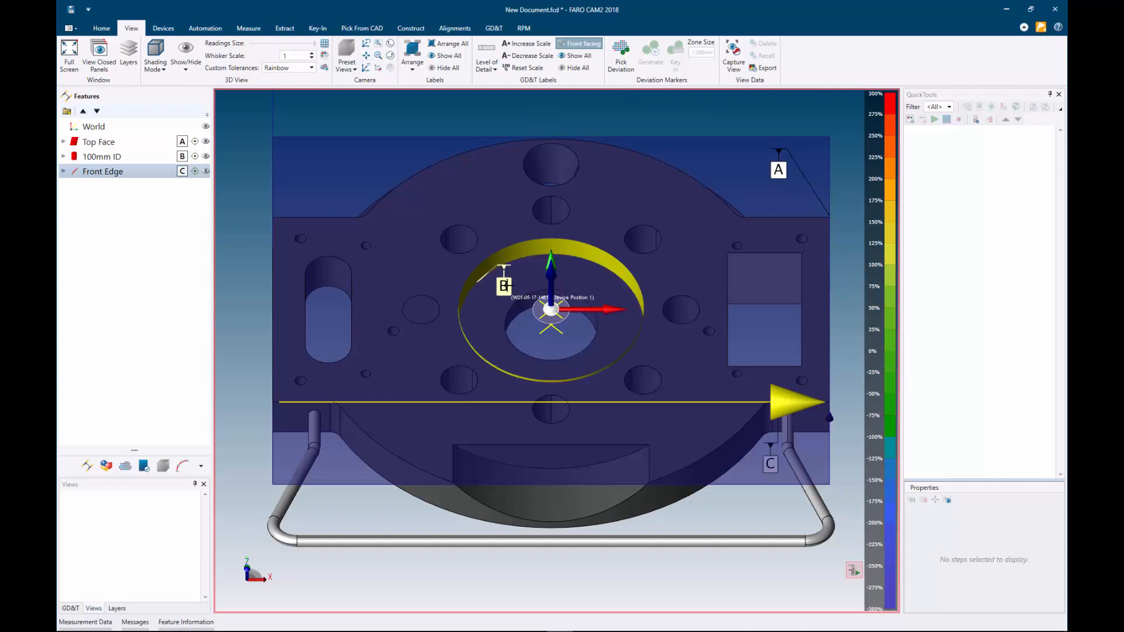
Step: Reposition the datum flags, moving B lower inside the bore and C slightly left below the front edge
{"action": "left_click_drag", "start_coordinate": [508, 286], "coordinate": [531, 329]}
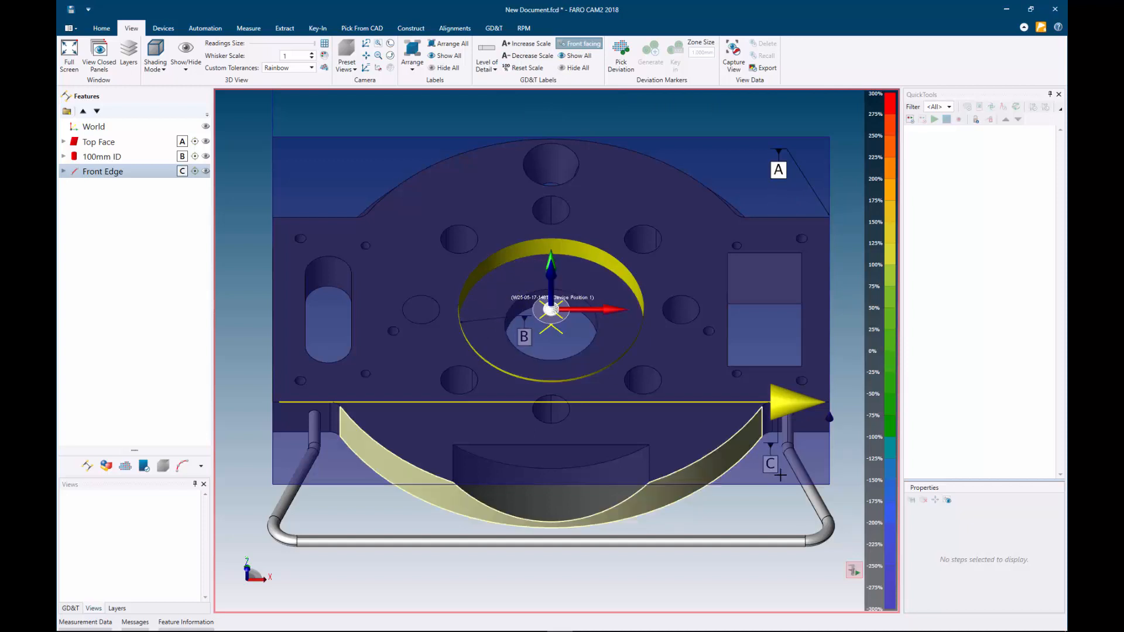
{"action": "mouse_move", "coordinate": [780, 476]}
{"action": "left_mouse_down"}
{"action": "mouse_move", "coordinate": [774, 466]}
{"action": "mouse_move", "coordinate": [765, 480]}
{"action": "left_mouse_up"}
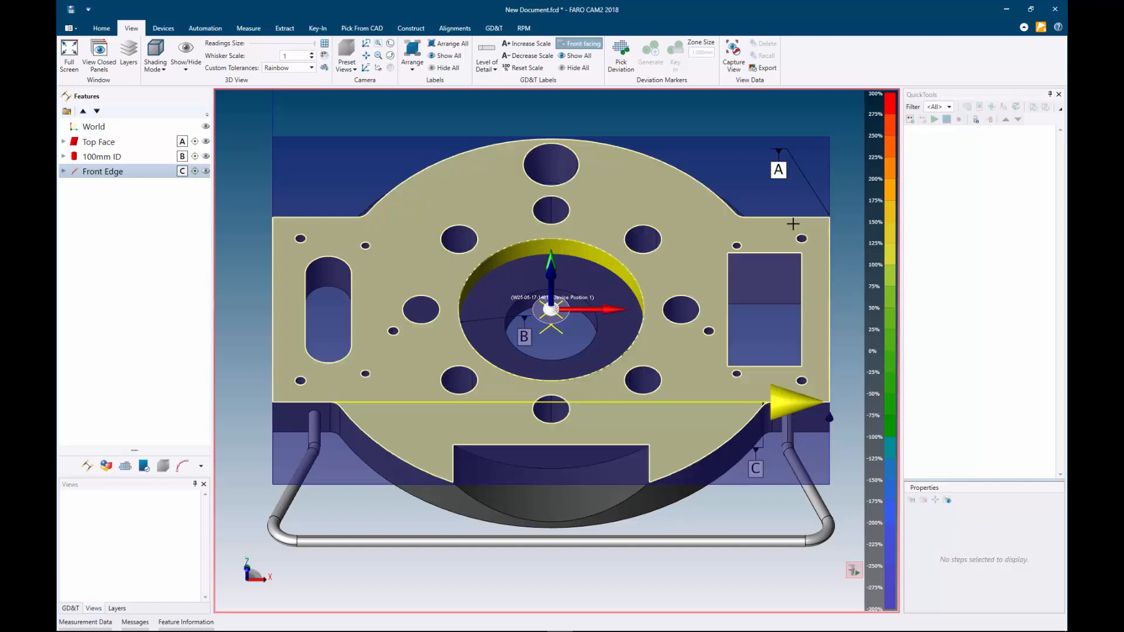
{"action": "mouse_move", "coordinate": [783, 185]}
{"action": "left_mouse_down"}
{"action": "mouse_move", "coordinate": [836, 176]}
{"action": "mouse_move", "coordinate": [782, 194]}
{"action": "left_mouse_up"}
Step: Capture the current view data and rename the saved view to Datums
{"action": "left_click", "coordinate": [734, 56]}
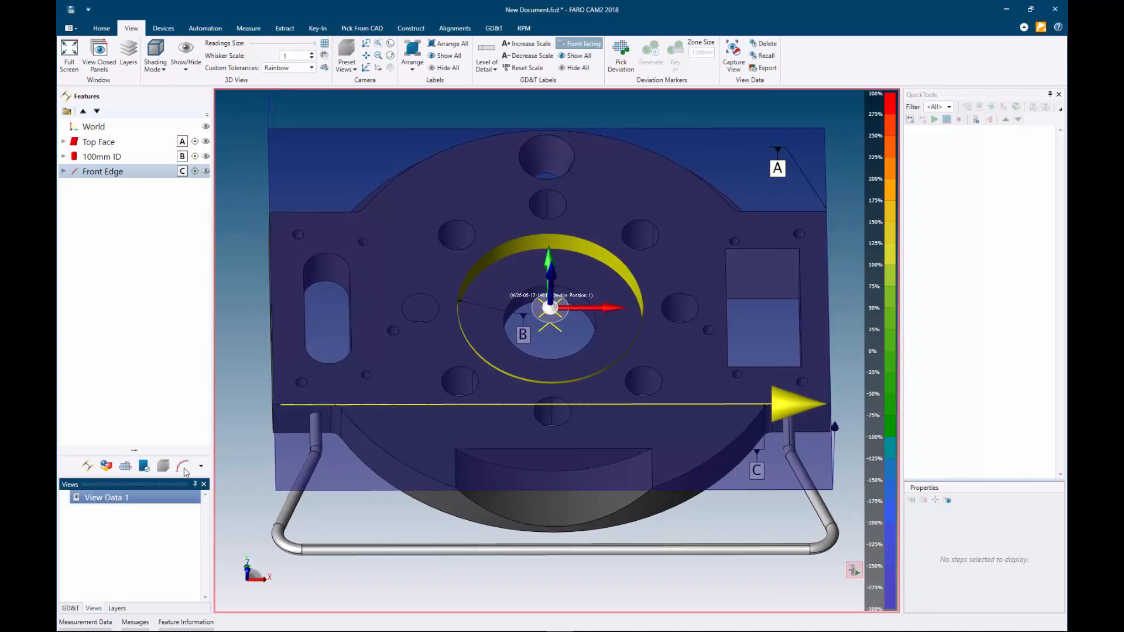
{"action": "right_click", "coordinate": [163, 503]}
{"action": "left_click", "coordinate": [133, 497]}
{"action": "type", "text": "Datums"}
Step: Hide the Front Edge, 100mm ID and Top Face features in the 3D view
{"action": "left_click", "coordinate": [205, 171]}
{"action": "left_click", "coordinate": [204, 156]}
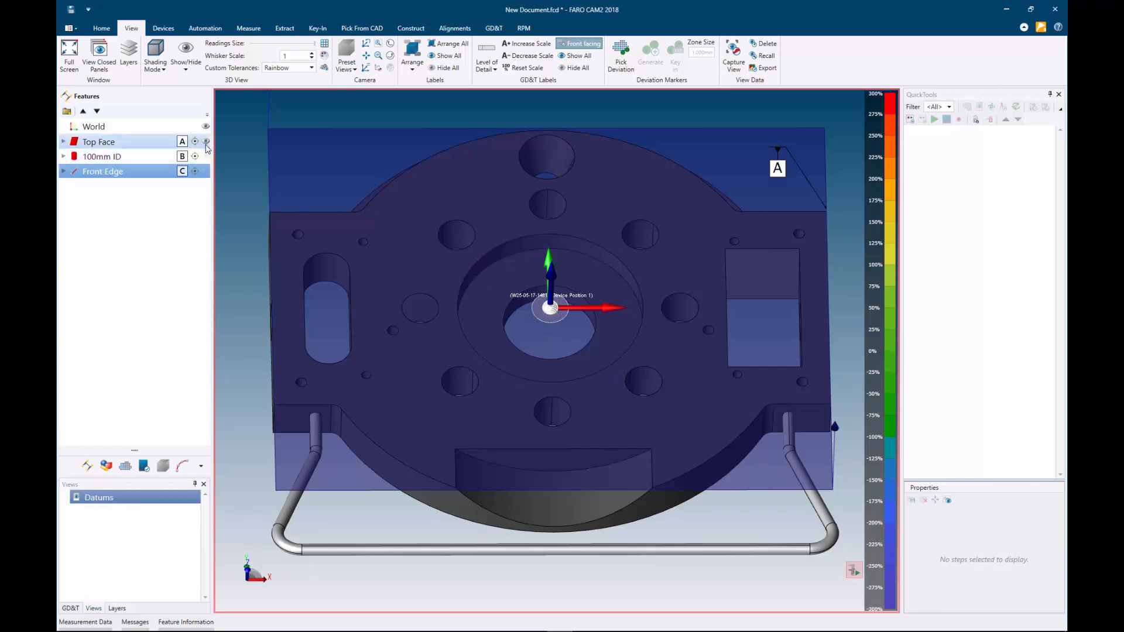
{"action": "left_click", "coordinate": [205, 141]}
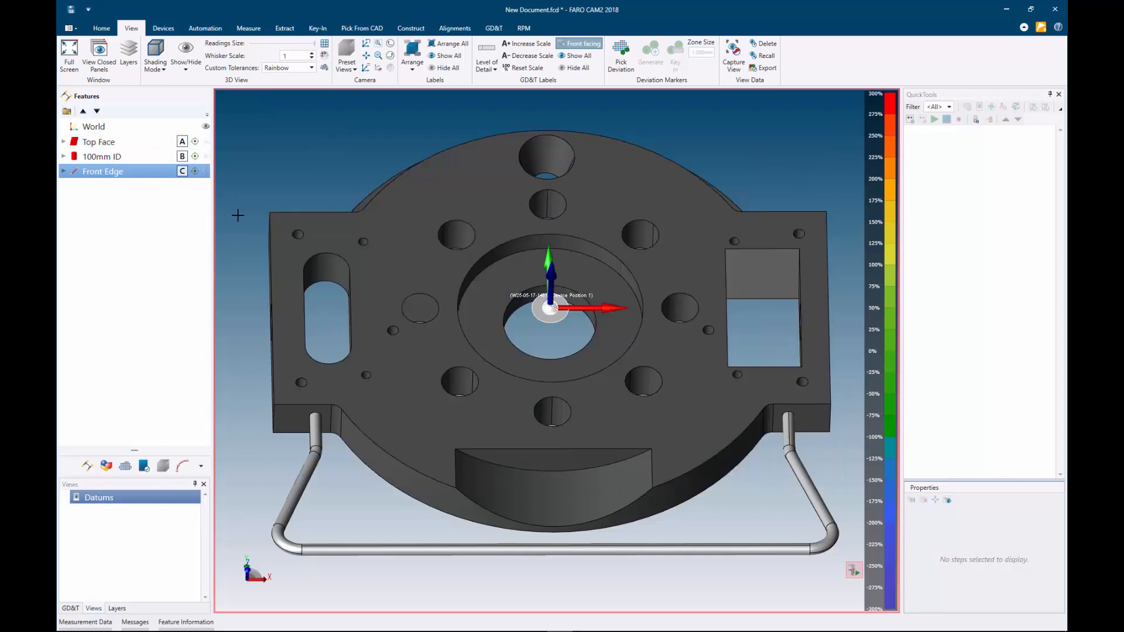
{"action": "scroll", "coordinate": [549, 210], "scroll_direction": "up", "scroll_amount": 5}
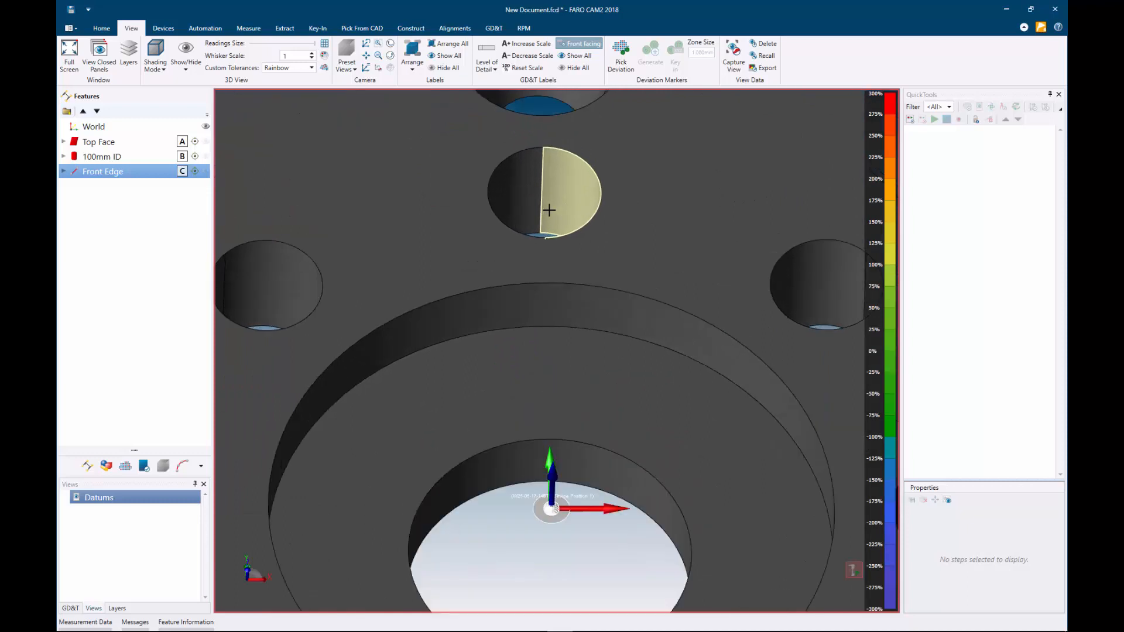
Step: Pick the nominal circles of the 12 o'clock, upper-right and 3 o'clock holes in the bolt circle around the bore
{"action": "scroll", "coordinate": [548, 208], "scroll_direction": "up", "scroll_amount": 3}
{"action": "scroll", "coordinate": [562, 231], "scroll_direction": "down", "scroll_amount": 4}
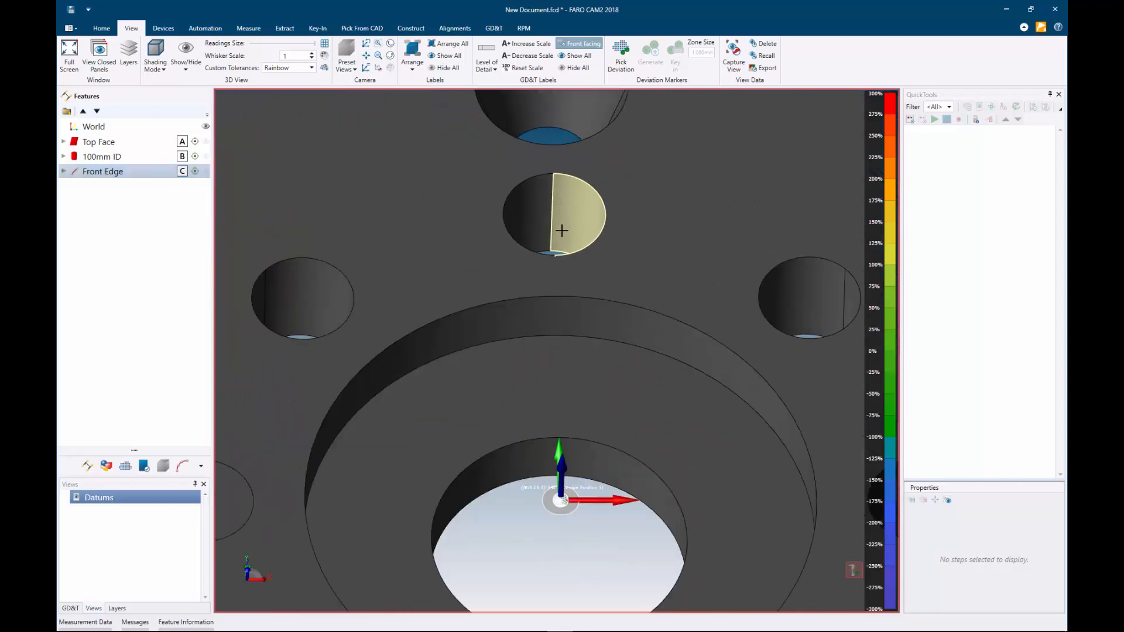
{"action": "middle_click_drag", "start_coordinate": [562, 230], "coordinate": [567, 367]}
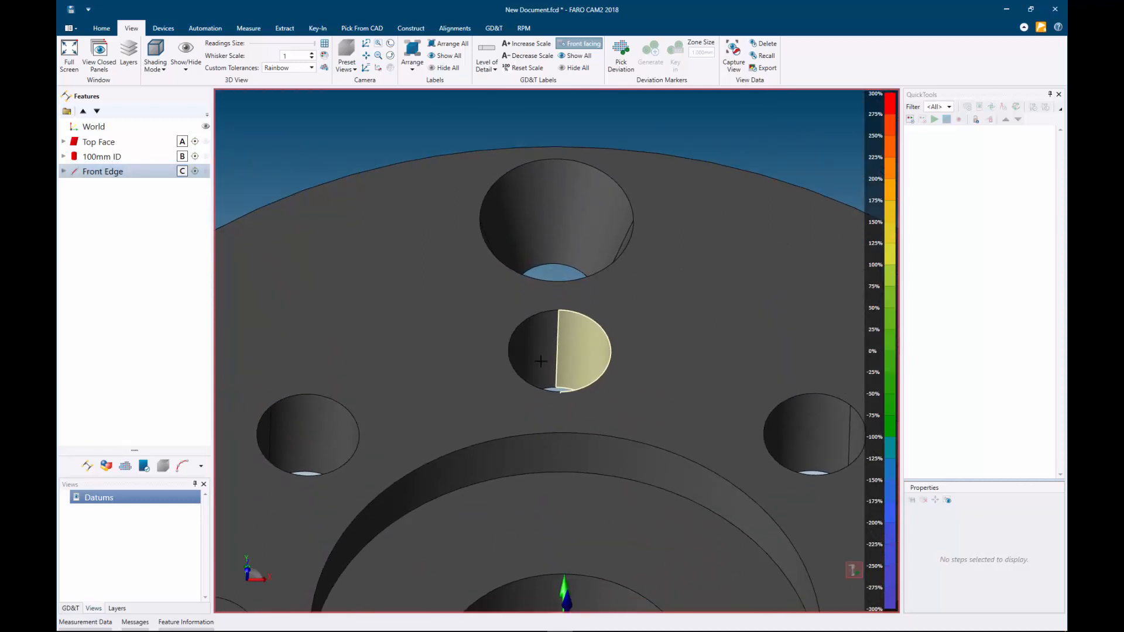
{"action": "left_click", "coordinate": [109, 30]}
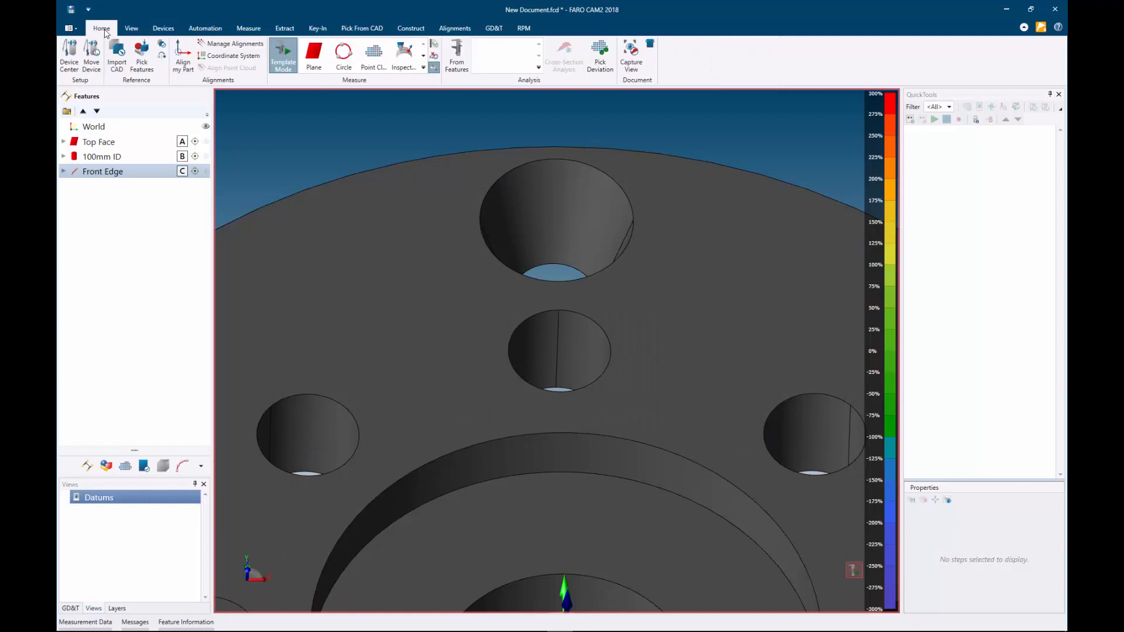
{"action": "left_click", "coordinate": [153, 63]}
{"action": "left_click", "coordinate": [551, 315]}
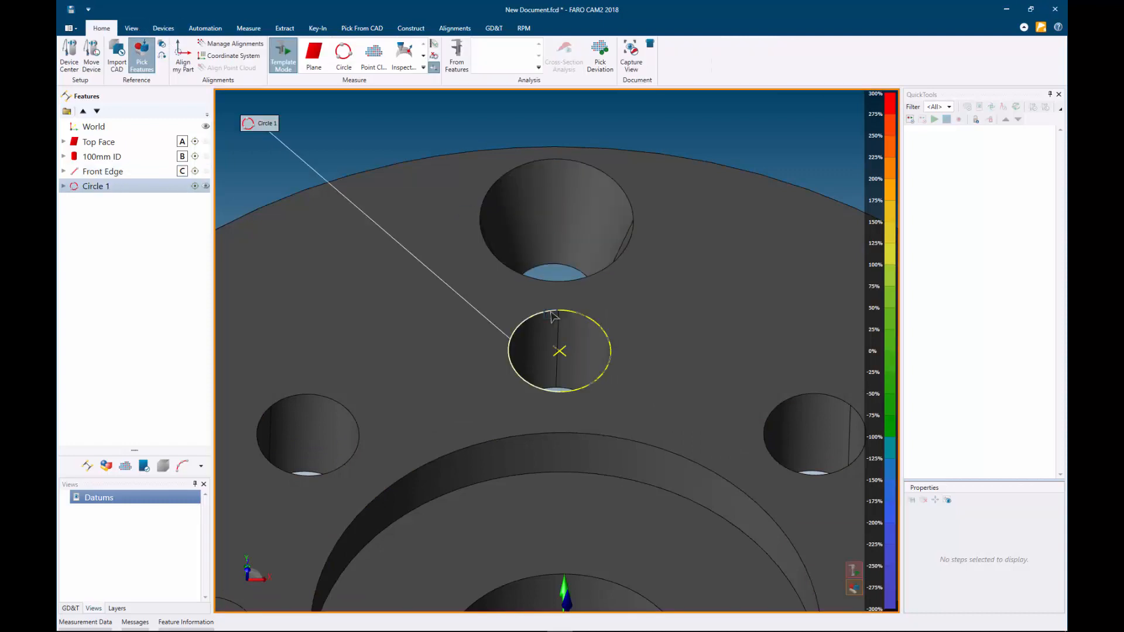
{"action": "middle_click_drag", "start_coordinate": [566, 344], "coordinate": [304, 252]}
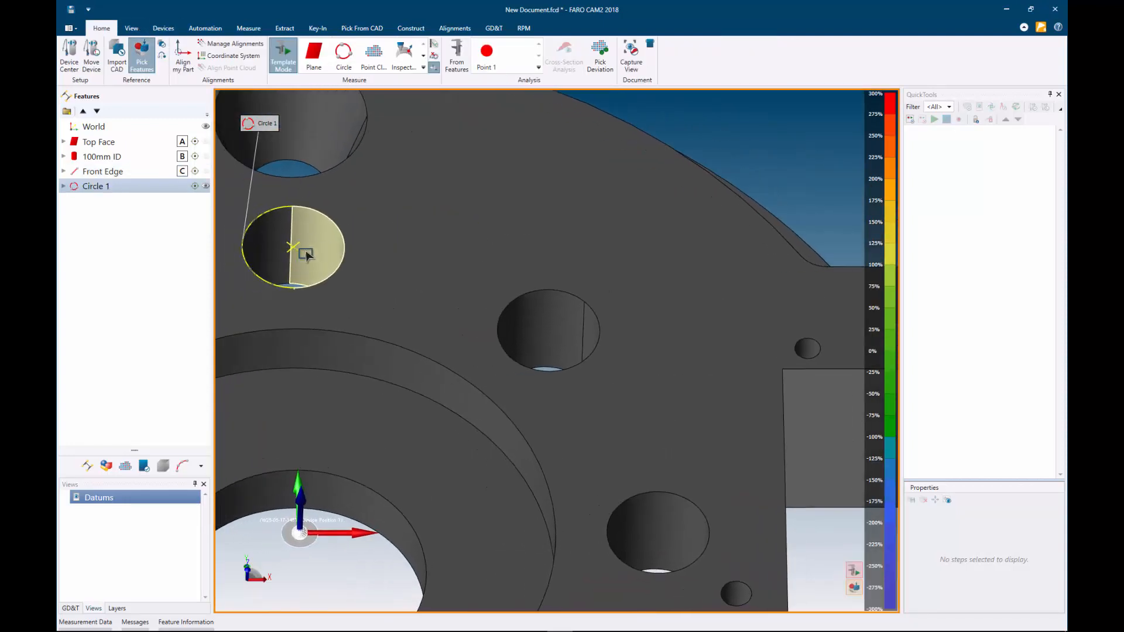
{"action": "left_click", "coordinate": [547, 289]}
{"action": "middle_click_drag", "start_coordinate": [624, 432], "coordinate": [558, 219]}
{"action": "left_click", "coordinate": [629, 295]}
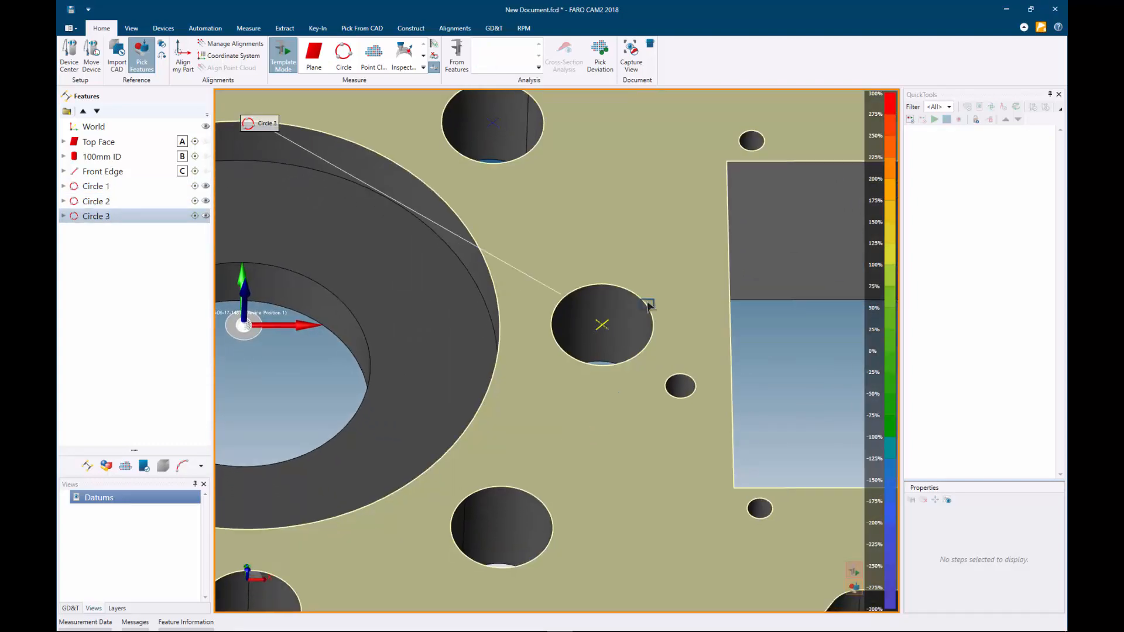
Step: Pick the nominal circles of the remaining five bolt-circle holes, going clockwise from the lower-right hole to the upper-left one
{"action": "middle_click_drag", "start_coordinate": [579, 445], "coordinate": [679, 258]}
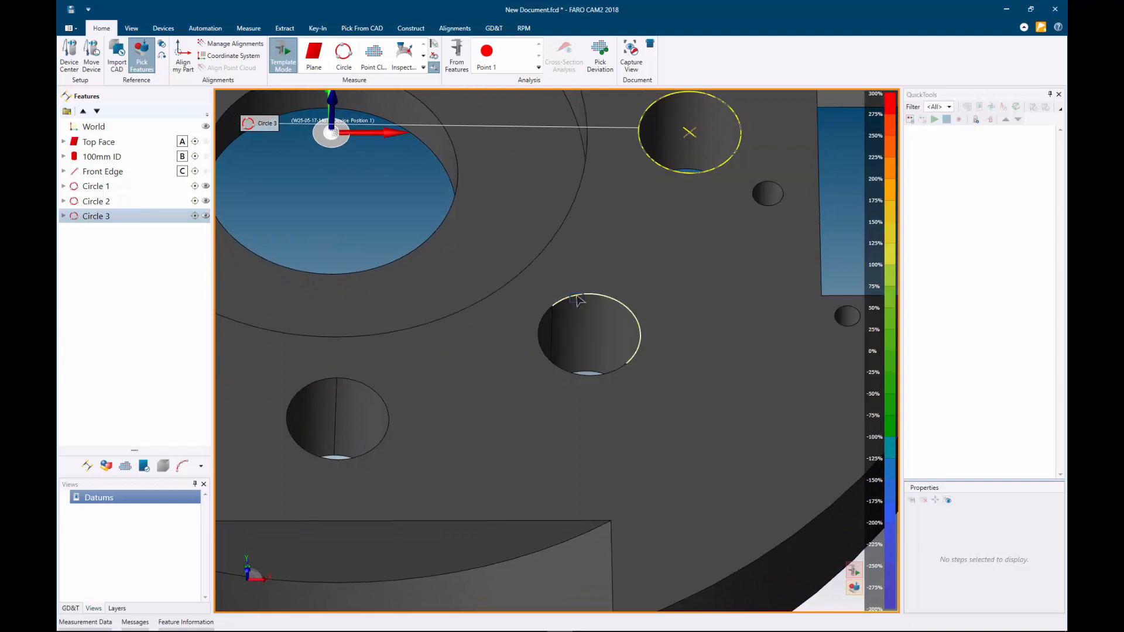
{"action": "left_click", "coordinate": [576, 300]}
{"action": "middle_click_drag", "start_coordinate": [424, 339], "coordinate": [647, 254]}
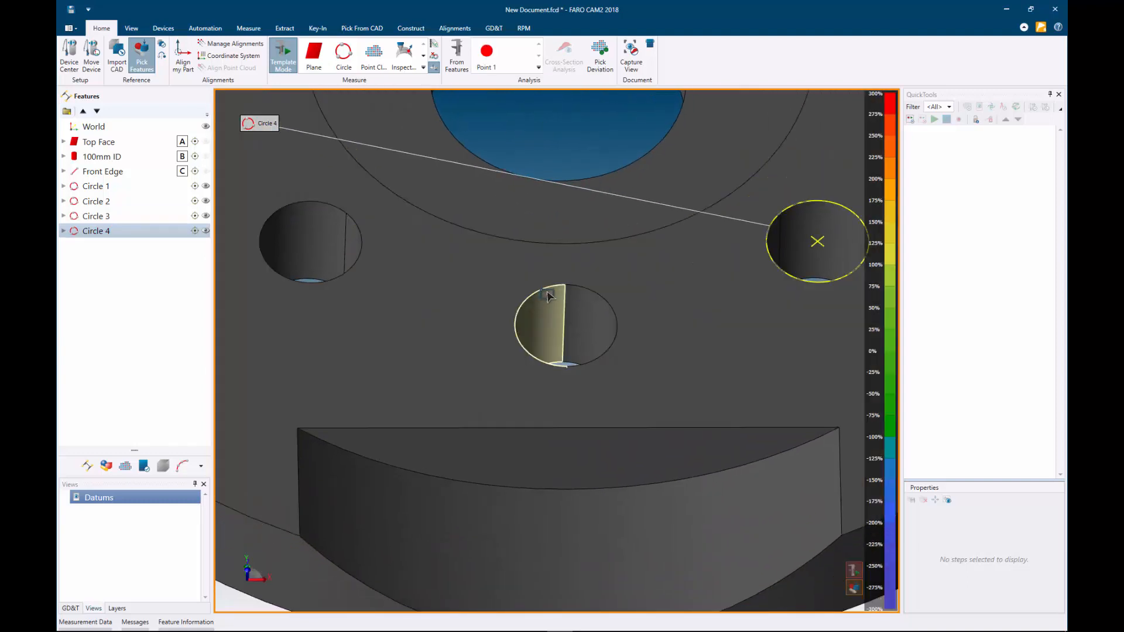
{"action": "left_click", "coordinate": [545, 289]}
{"action": "middle_click_drag", "start_coordinate": [484, 266], "coordinate": [723, 336]}
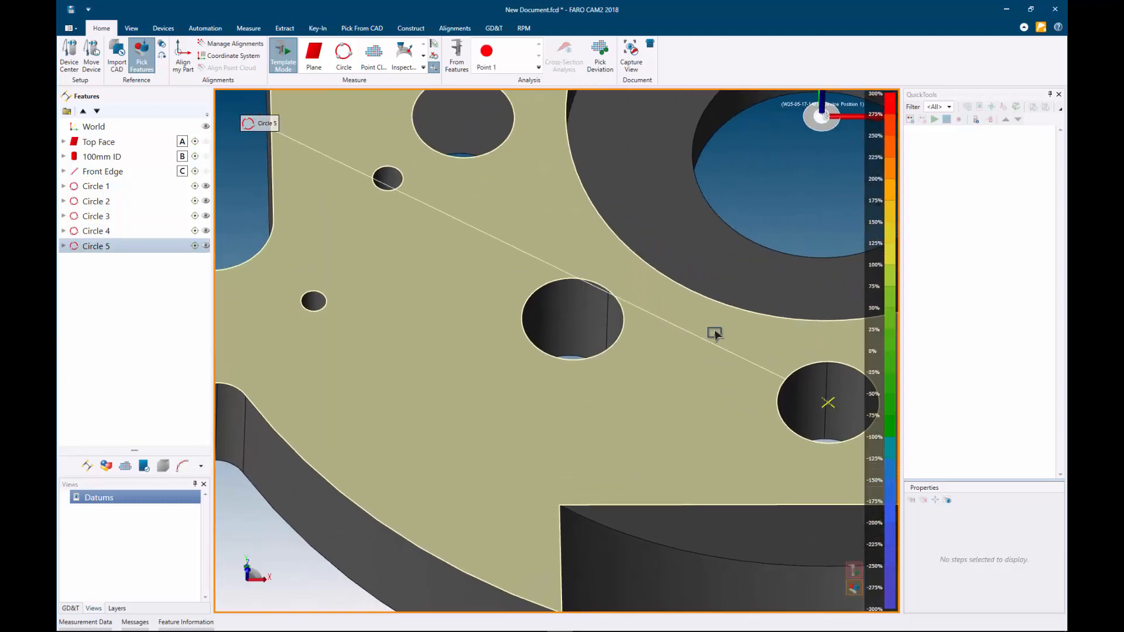
{"action": "left_click", "coordinate": [555, 281]}
{"action": "middle_click_drag", "start_coordinate": [550, 221], "coordinate": [672, 439]}
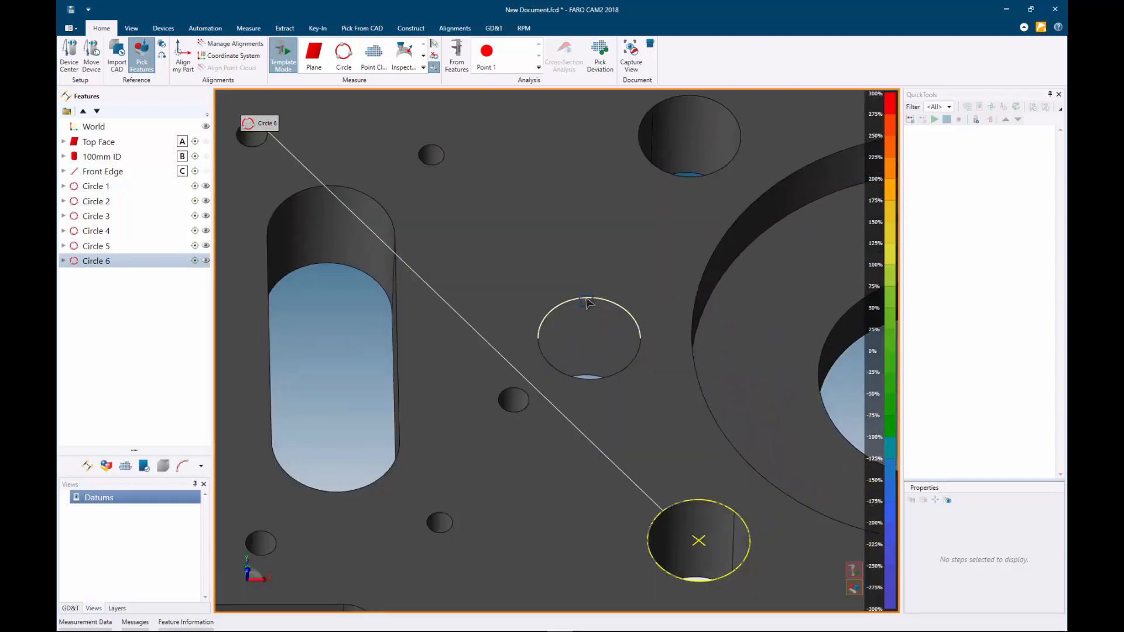
{"action": "left_click", "coordinate": [588, 299]}
{"action": "middle_click_drag", "start_coordinate": [643, 258], "coordinate": [546, 455]}
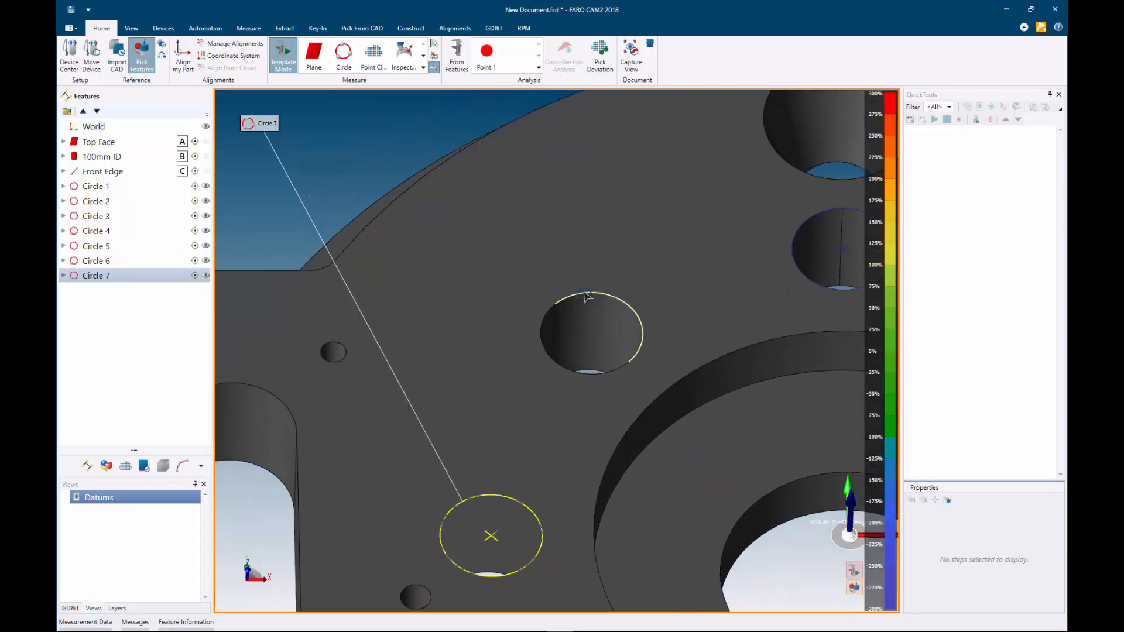
{"action": "left_click", "coordinate": [582, 298]}
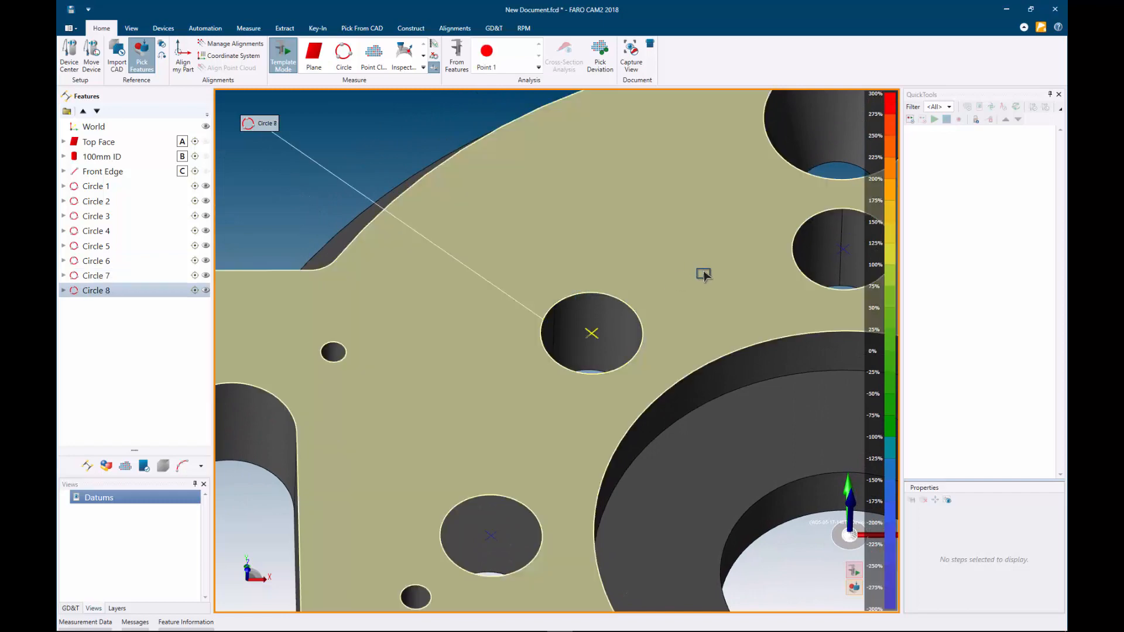
Step: Rename Circle 1 through Circle 8 together using the mask "A #"
{"action": "scroll", "coordinate": [703, 274], "scroll_direction": "down", "scroll_amount": 10}
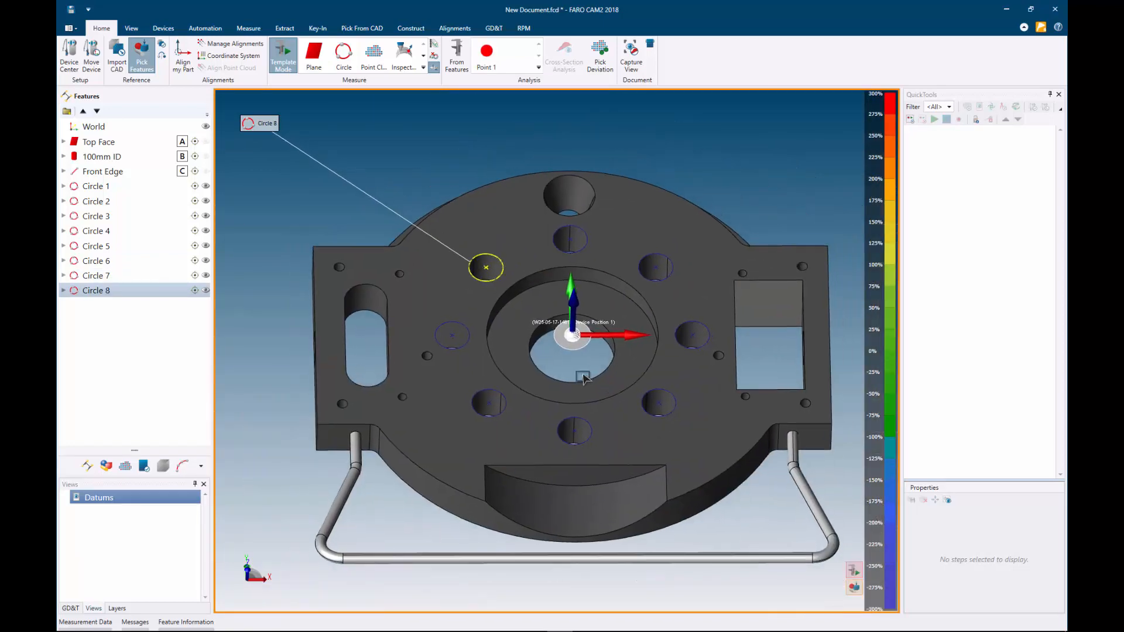
{"action": "left_click", "coordinate": [95, 186]}
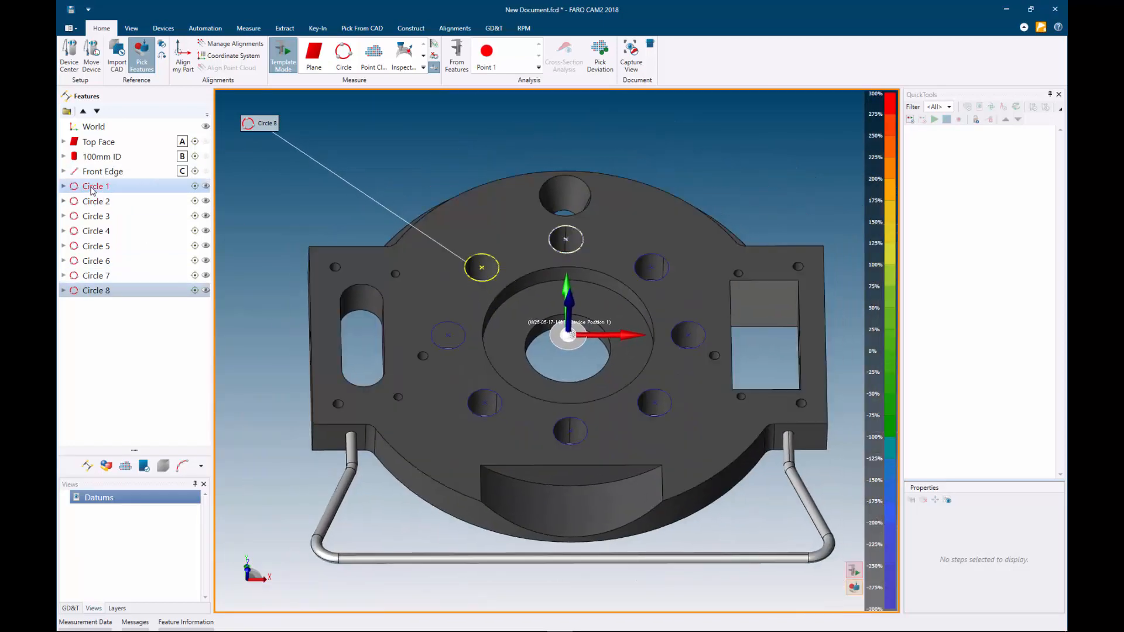
{"action": "left_click", "coordinate": [110, 275], "text": "shift"}
{"action": "right_click", "coordinate": [114, 293]}
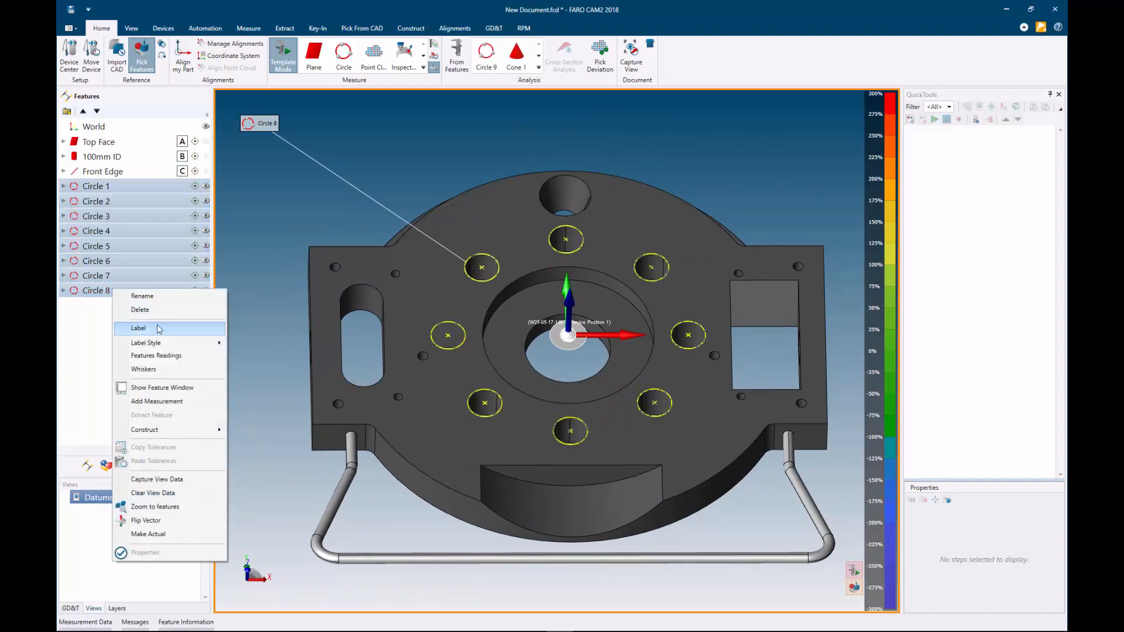
{"action": "left_click", "coordinate": [154, 299]}
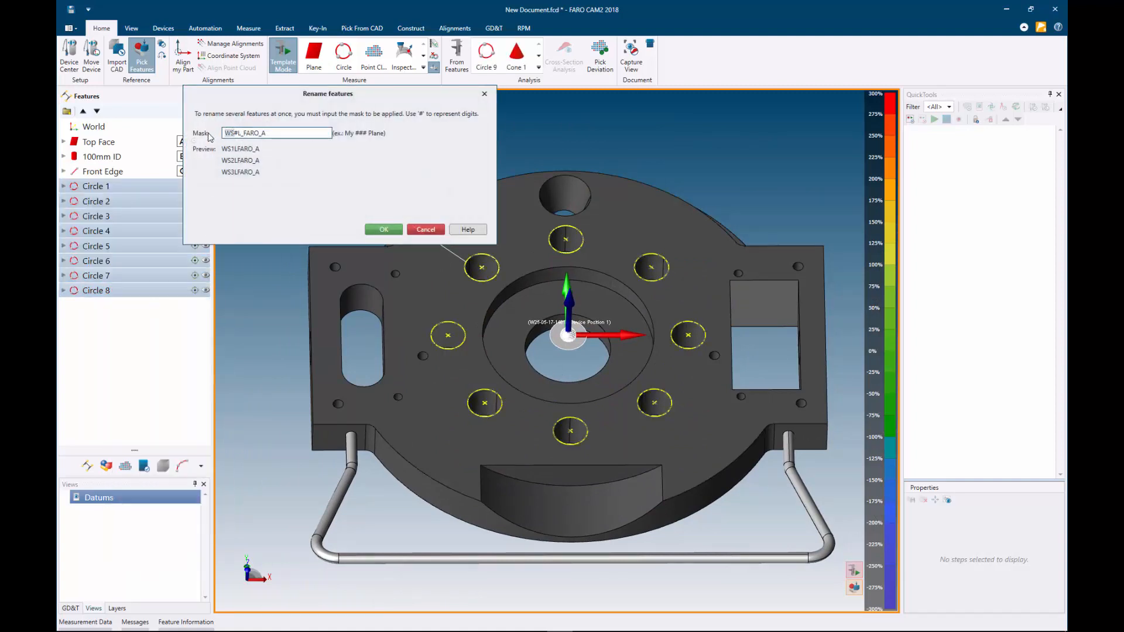
{"action": "type", "text": "A"}
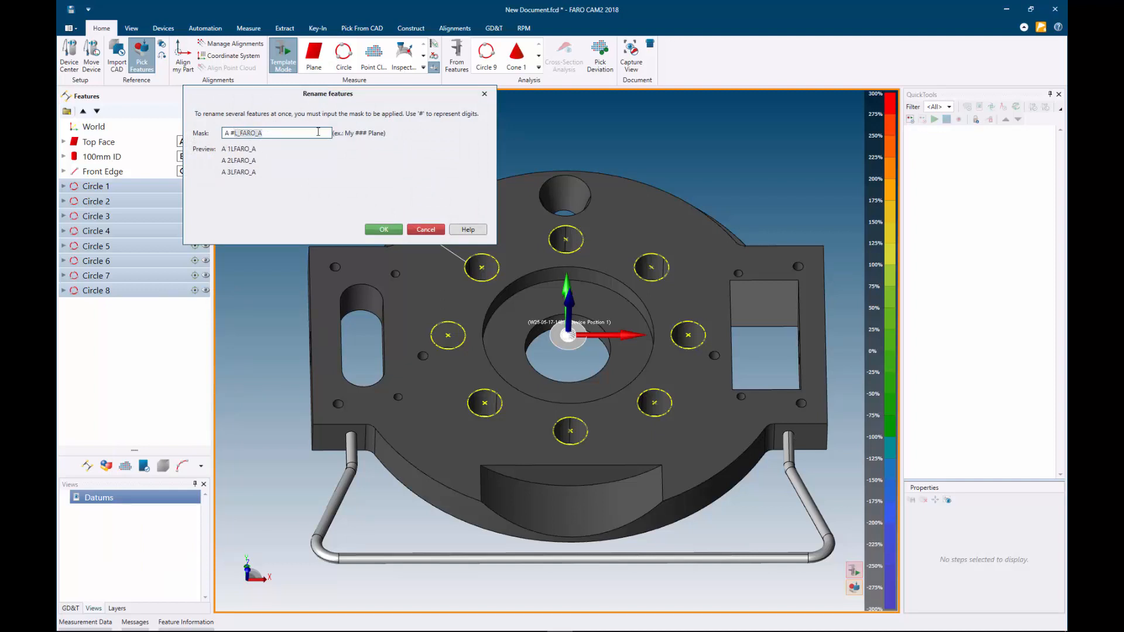
{"action": "key", "text": "BackSpace"}
{"action": "left_click", "coordinate": [382, 230]}
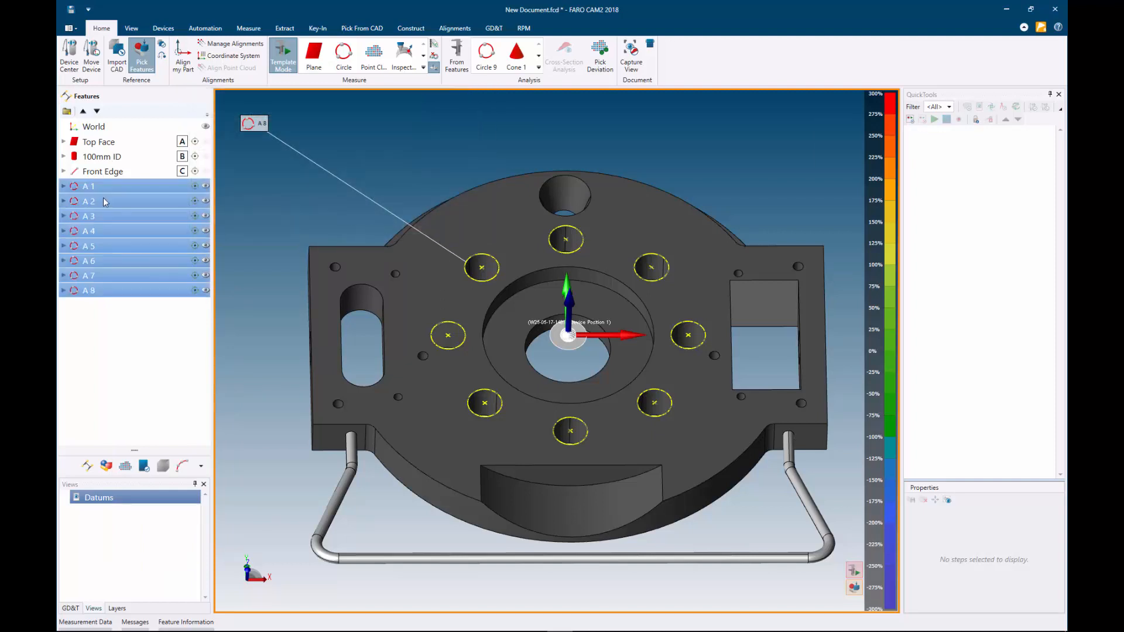
Step: Show labels for features A 1 to A 8 and arrange them close to their holes
{"action": "right_click", "coordinate": [108, 187]}
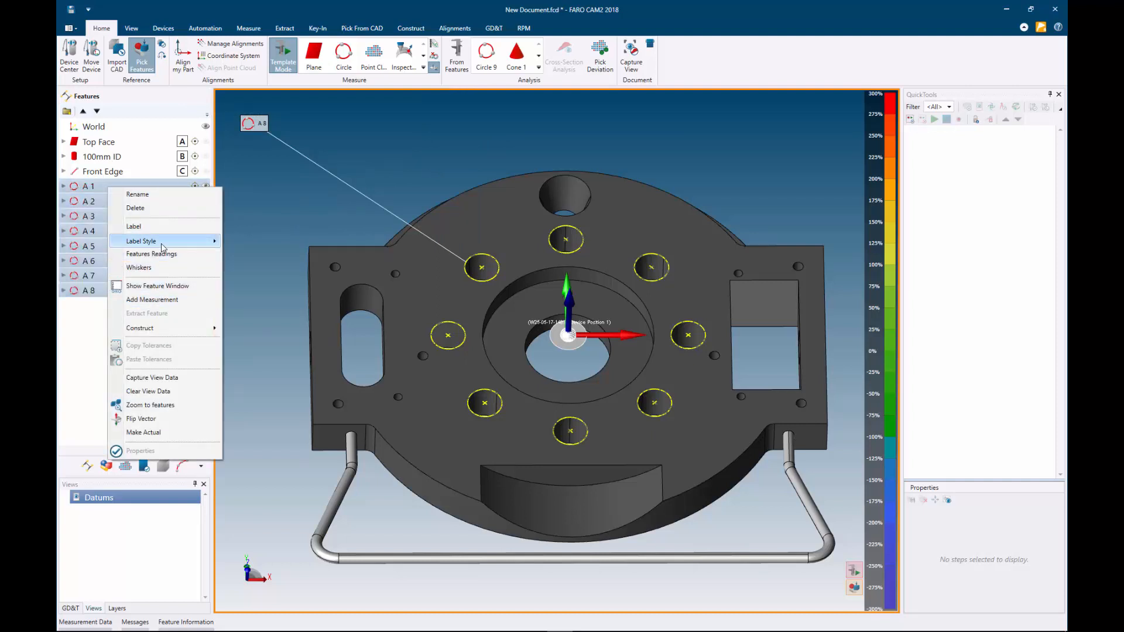
{"action": "left_click", "coordinate": [181, 228]}
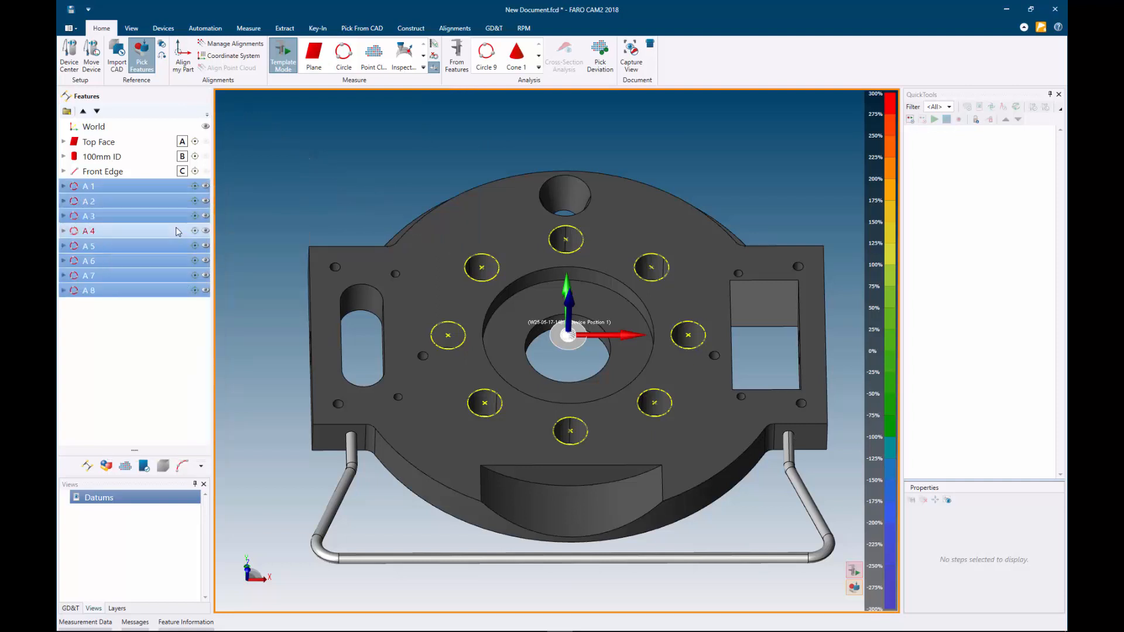
{"action": "right_click", "coordinate": [178, 231]}
{"action": "left_click", "coordinate": [188, 270]}
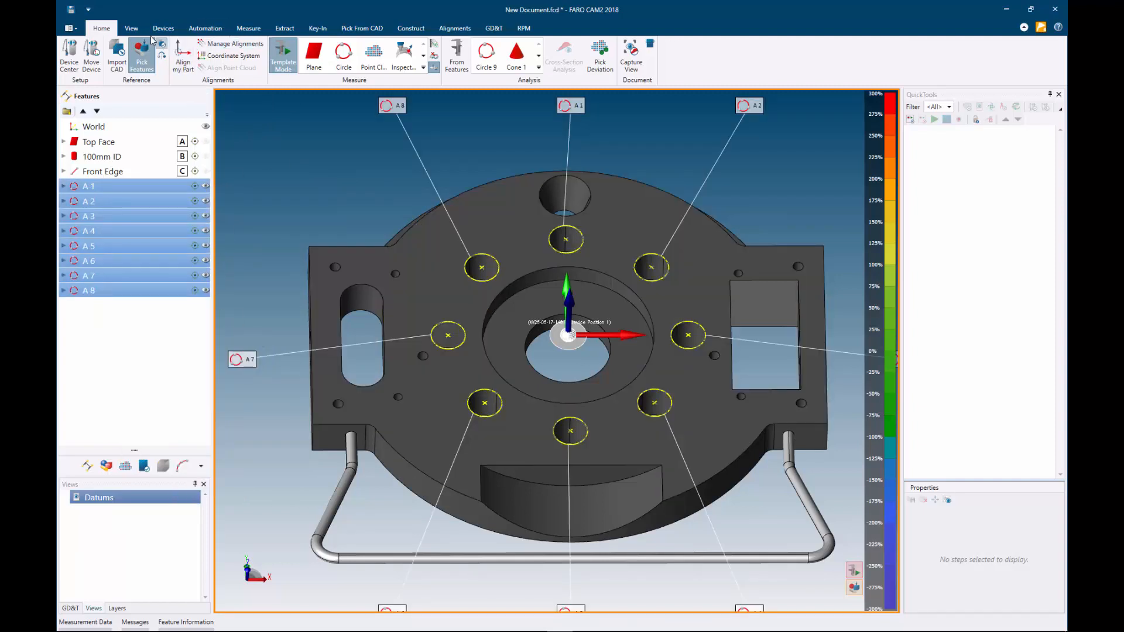
{"action": "left_click", "coordinate": [131, 28]}
{"action": "left_click", "coordinate": [412, 56]}
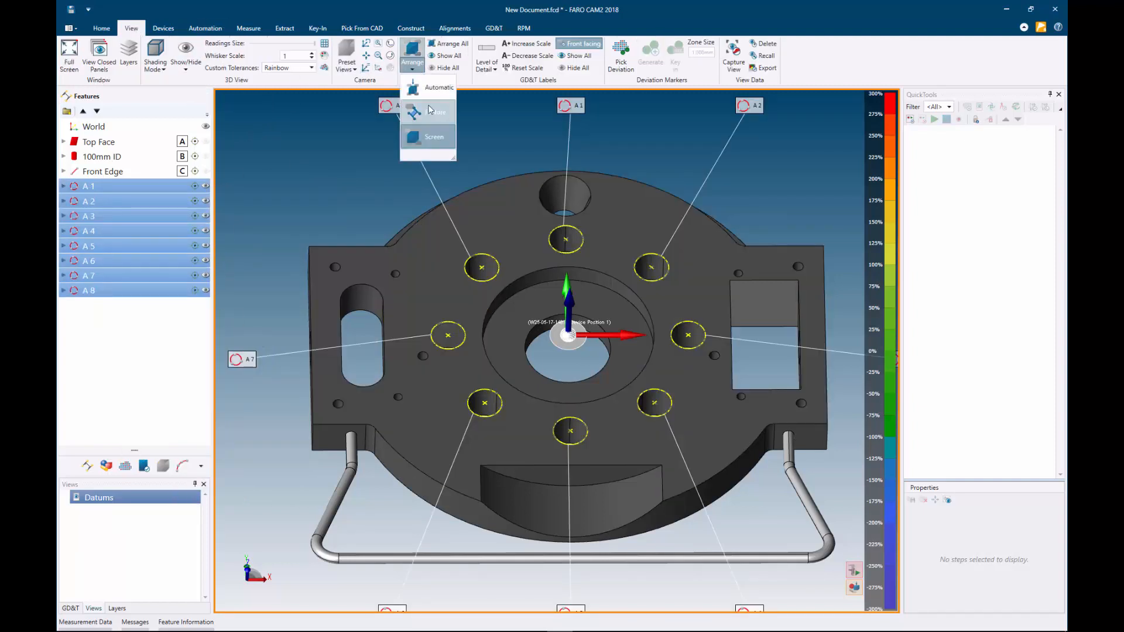
{"action": "left_click", "coordinate": [428, 106]}
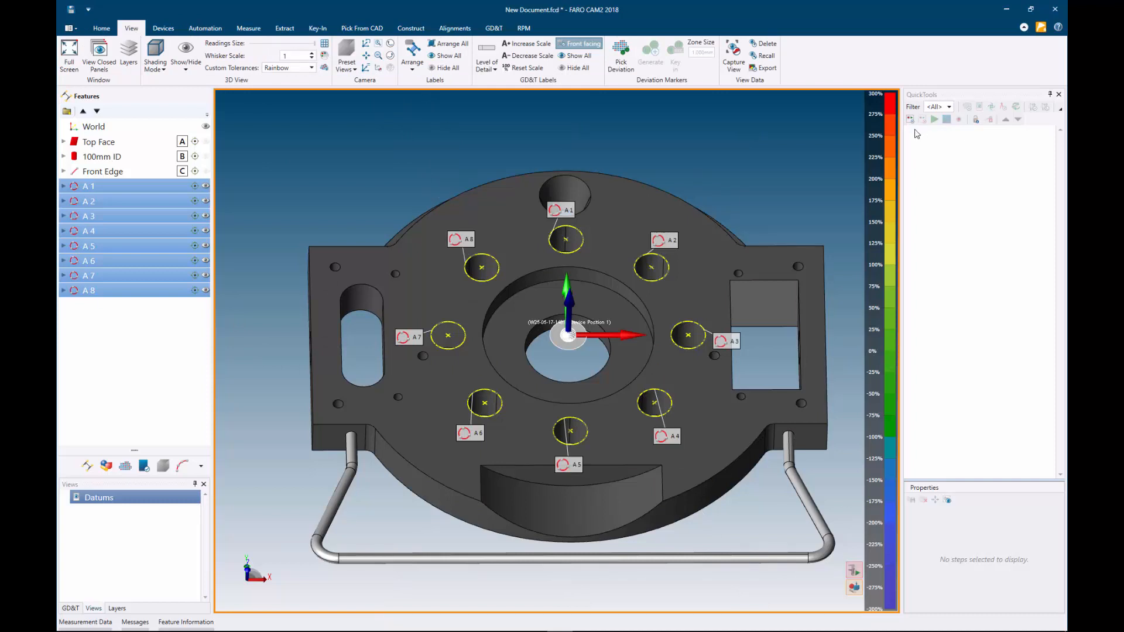
Step: Capture the labelled hole view and rename the saved view to Pattern
{"action": "left_click", "coordinate": [733, 56]}
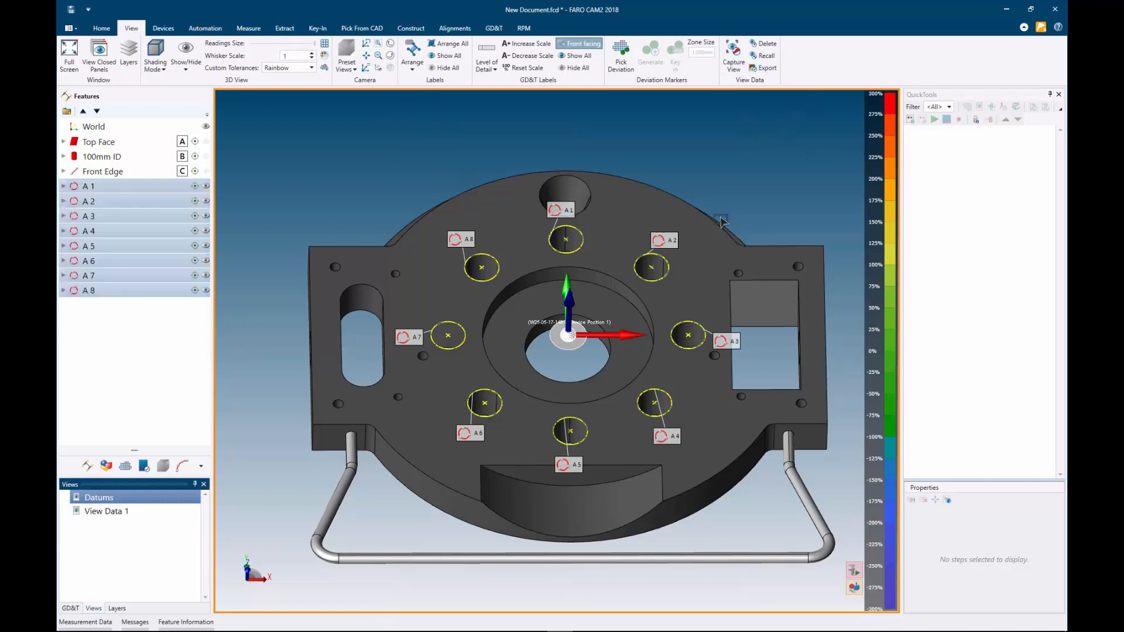
{"action": "right_click", "coordinate": [127, 510]}
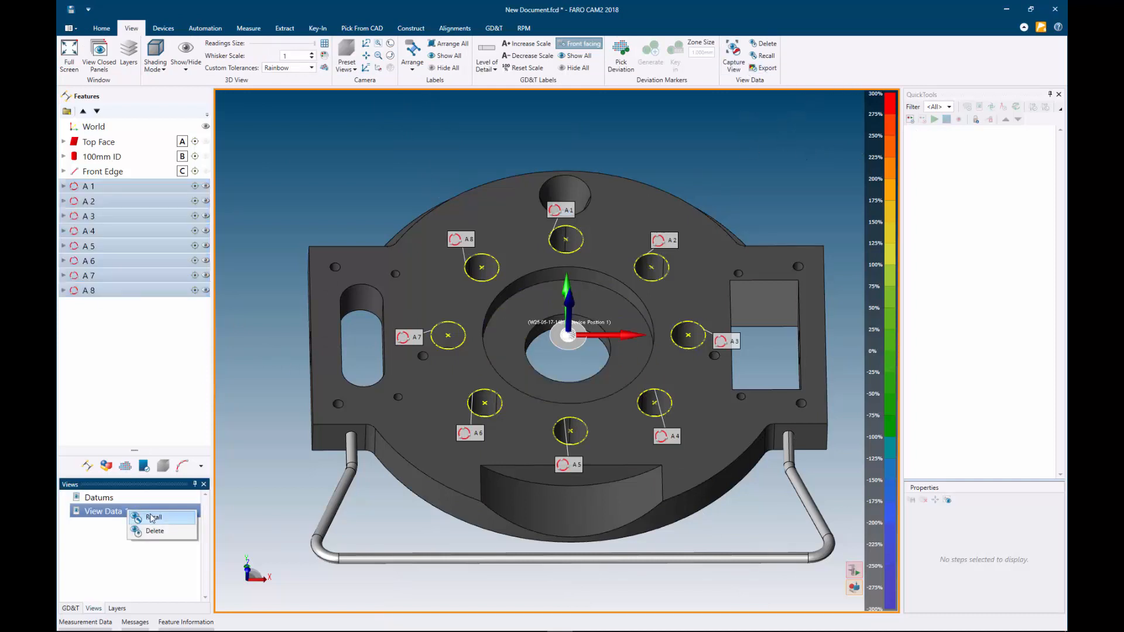
{"action": "left_click", "coordinate": [100, 513]}
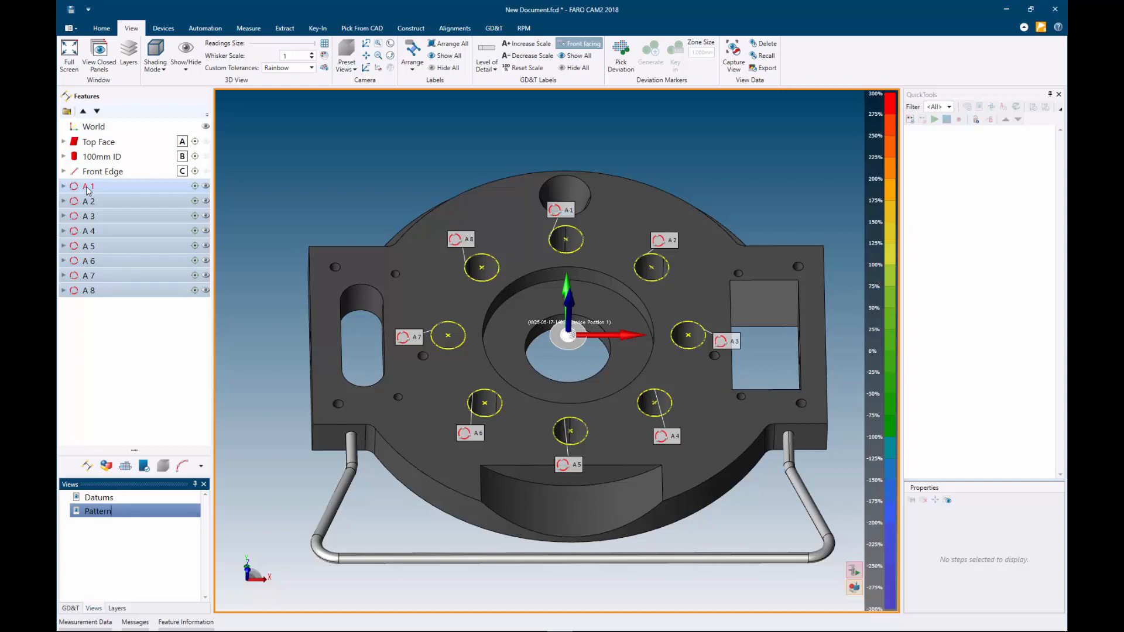
Step: Create a pattern from features A 1 to A 8 and hide it in the 3D view
{"action": "left_click", "coordinate": [404, 29]}
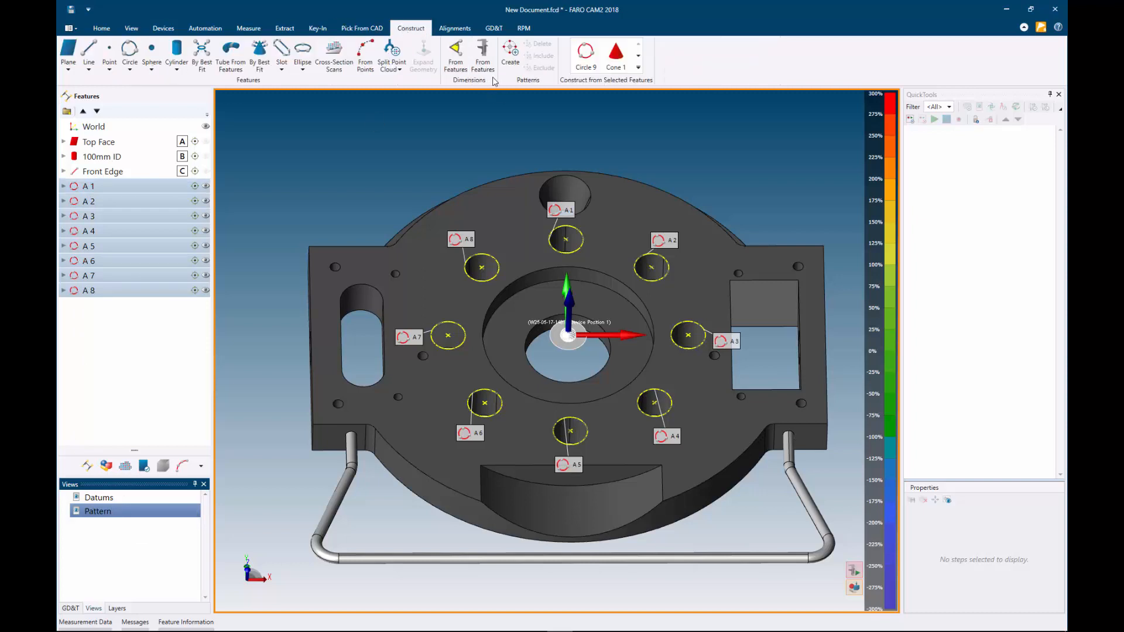
{"action": "left_click", "coordinate": [510, 53]}
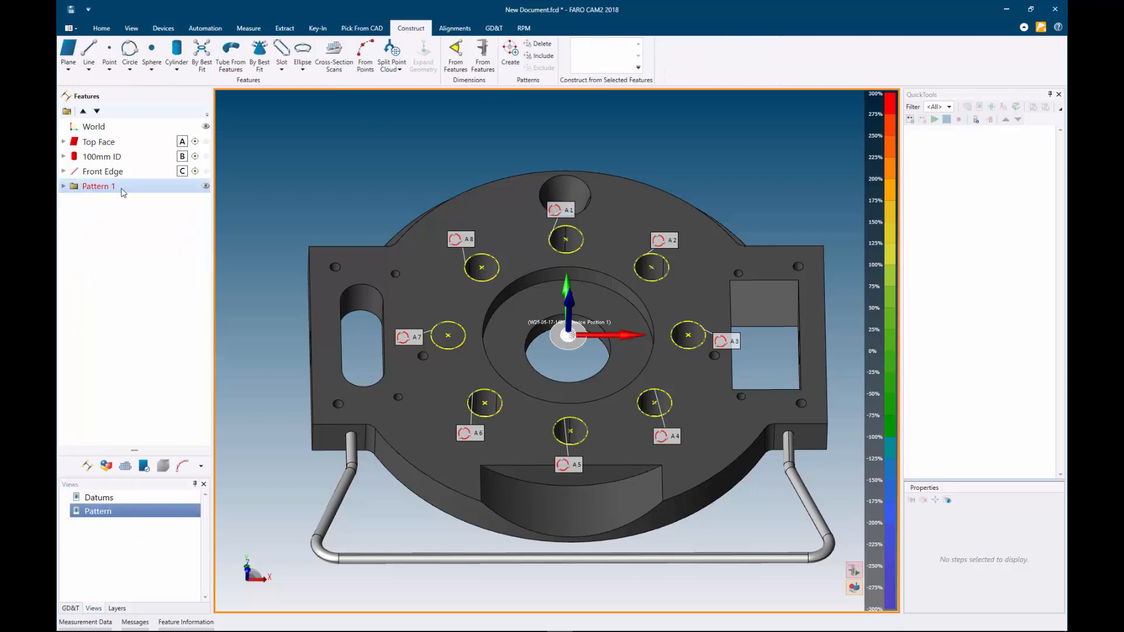
{"action": "left_click", "coordinate": [206, 187]}
Step: Pick the tapered hole above the bolt circle as a nominal cone
{"action": "scroll", "coordinate": [529, 175], "scroll_direction": "up", "scroll_amount": 6}
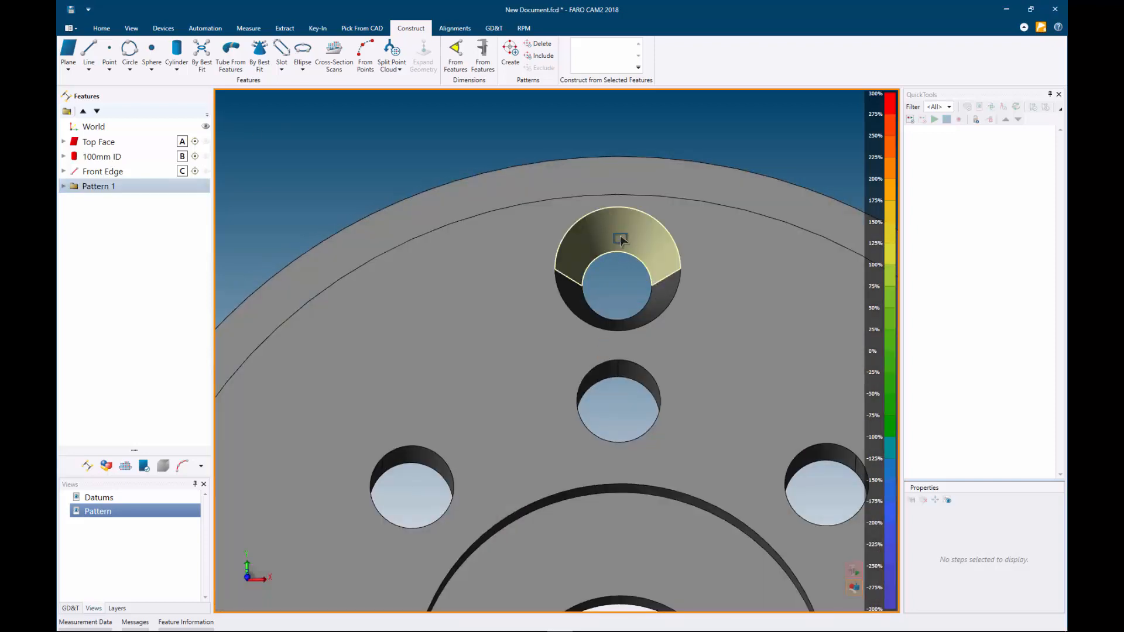
{"action": "middle_click_drag", "start_coordinate": [621, 240], "coordinate": [567, 294]}
{"action": "left_click", "coordinate": [567, 295]}
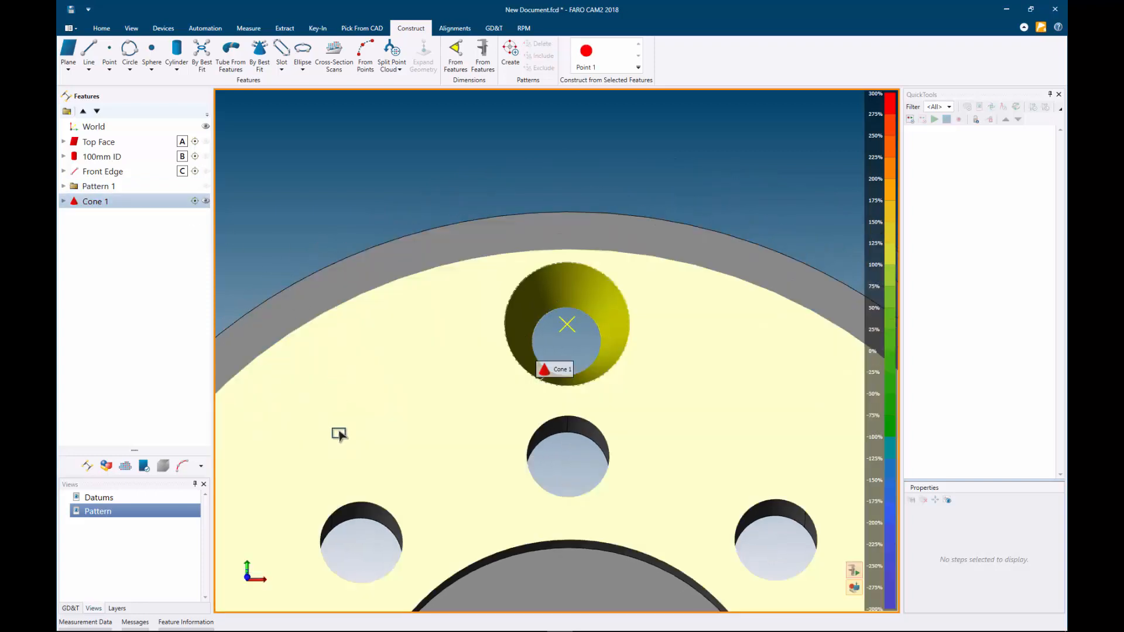
Step: Pick the upper arc of the elongated slot and change the resulting circle to a round slot
{"action": "middle_click_drag", "start_coordinate": [397, 429], "coordinate": [566, 217]}
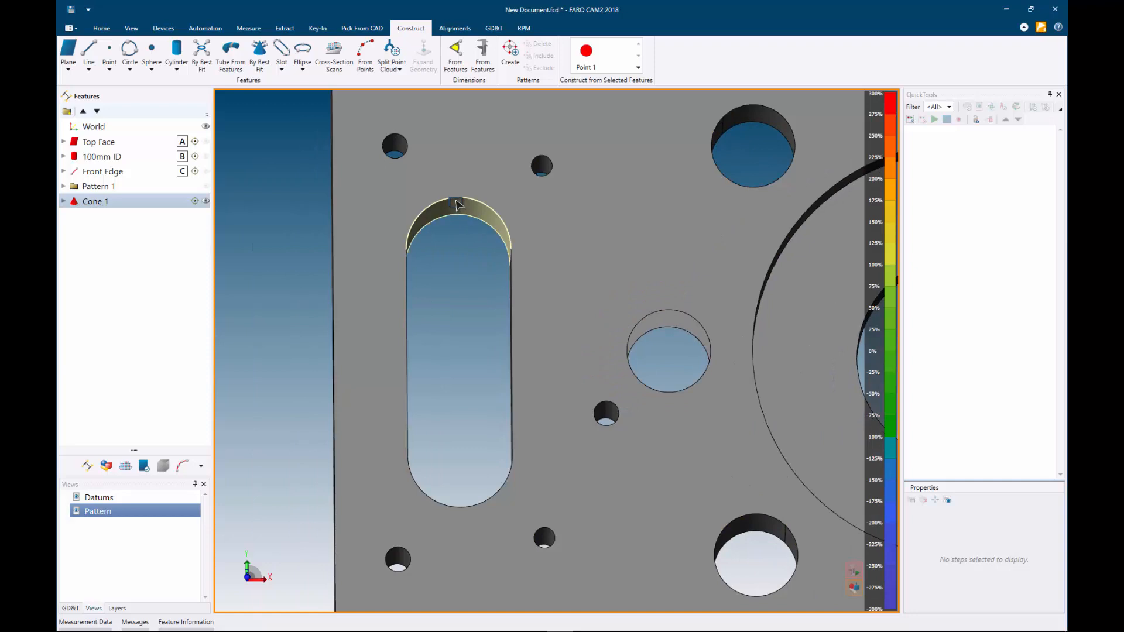
{"action": "left_click", "coordinate": [456, 204]}
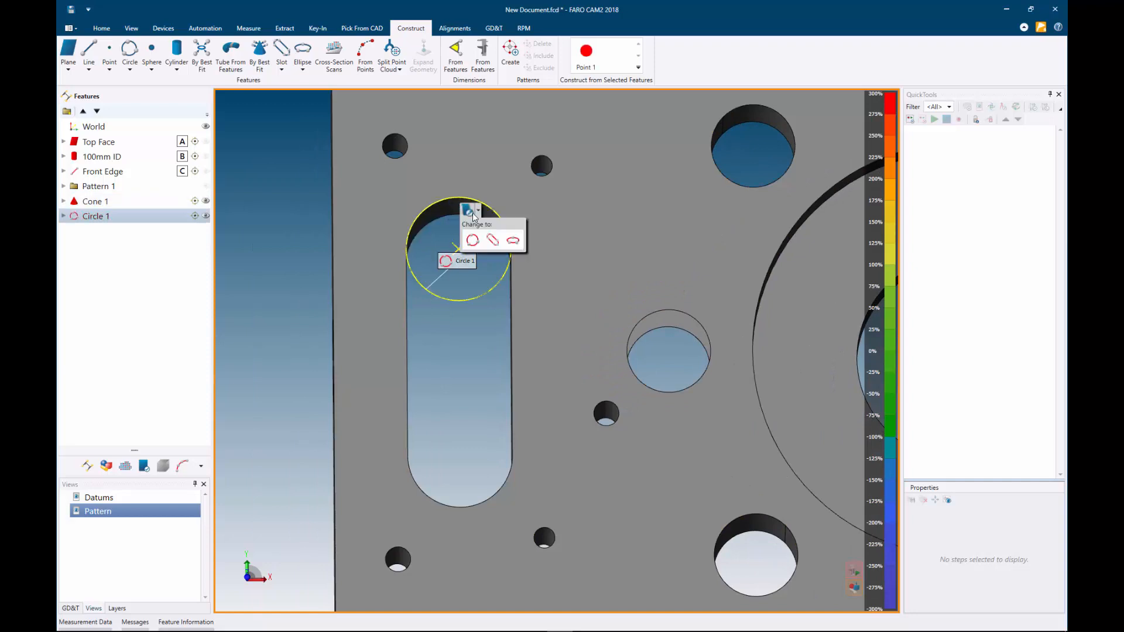
{"action": "left_click", "coordinate": [493, 240]}
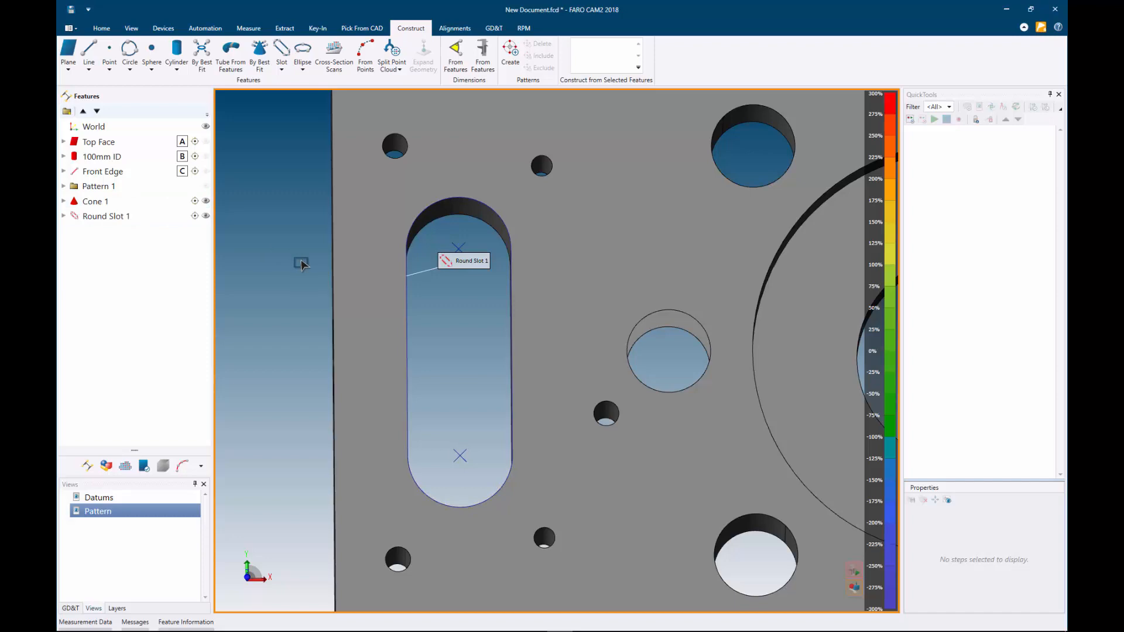
Step: Create an Inspect Surface measurement and assign the curved face of the part's front cutout as its surface
{"action": "scroll", "coordinate": [341, 313], "scroll_direction": "down", "scroll_amount": 3}
{"action": "middle_click_drag", "start_coordinate": [376, 328], "coordinate": [293, 216]}
{"action": "middle_click_drag", "start_coordinate": [473, 318], "coordinate": [447, 363]}
{"action": "middle_click_drag", "start_coordinate": [526, 449], "coordinate": [518, 376]}
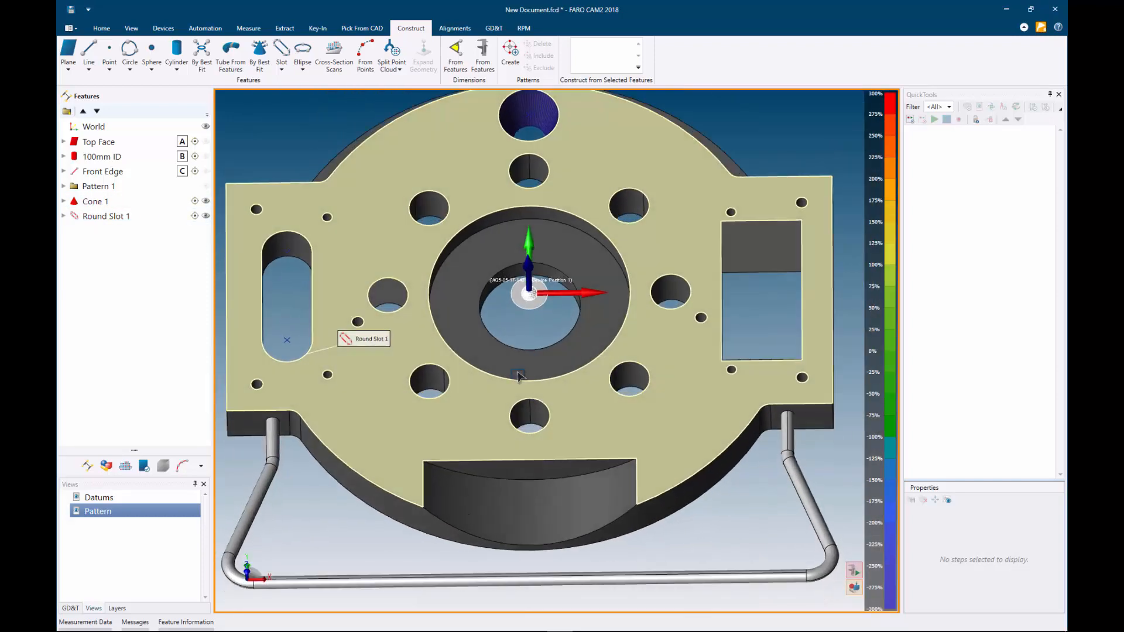
{"action": "left_click", "coordinate": [248, 29]}
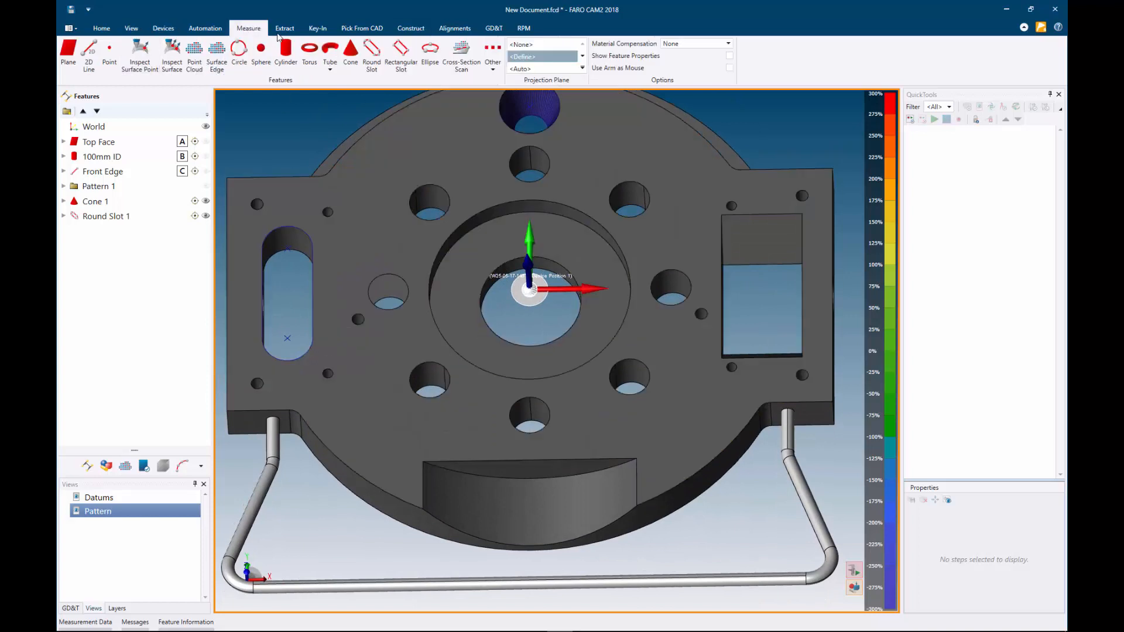
{"action": "left_click", "coordinate": [172, 55]}
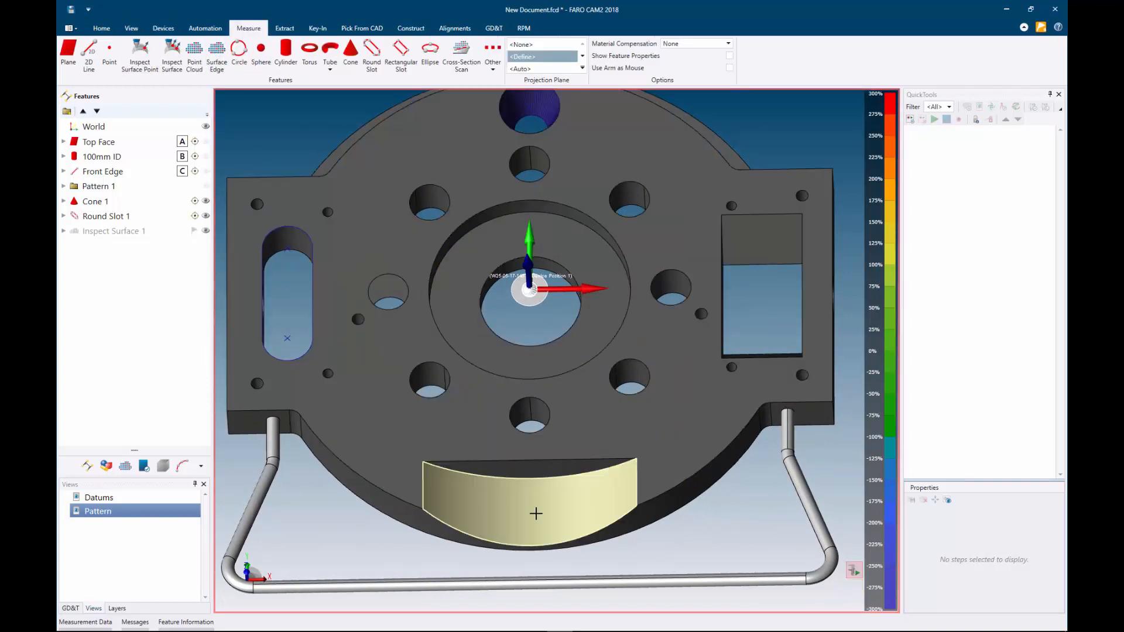
{"action": "left_click", "coordinate": [532, 505]}
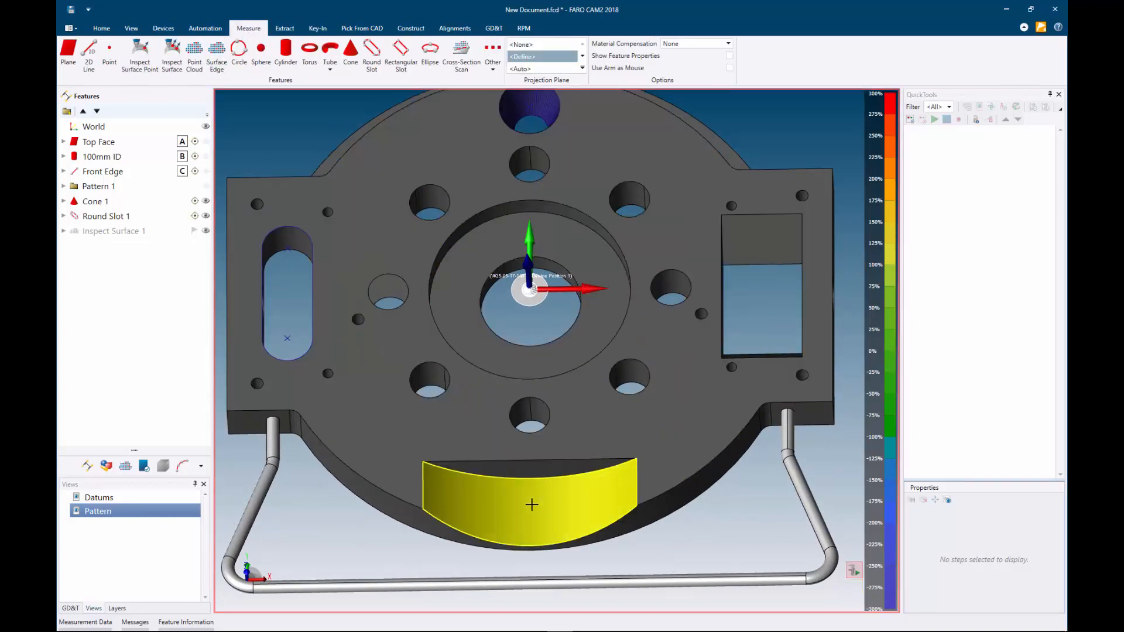
{"action": "double_click", "coordinate": [122, 231]}
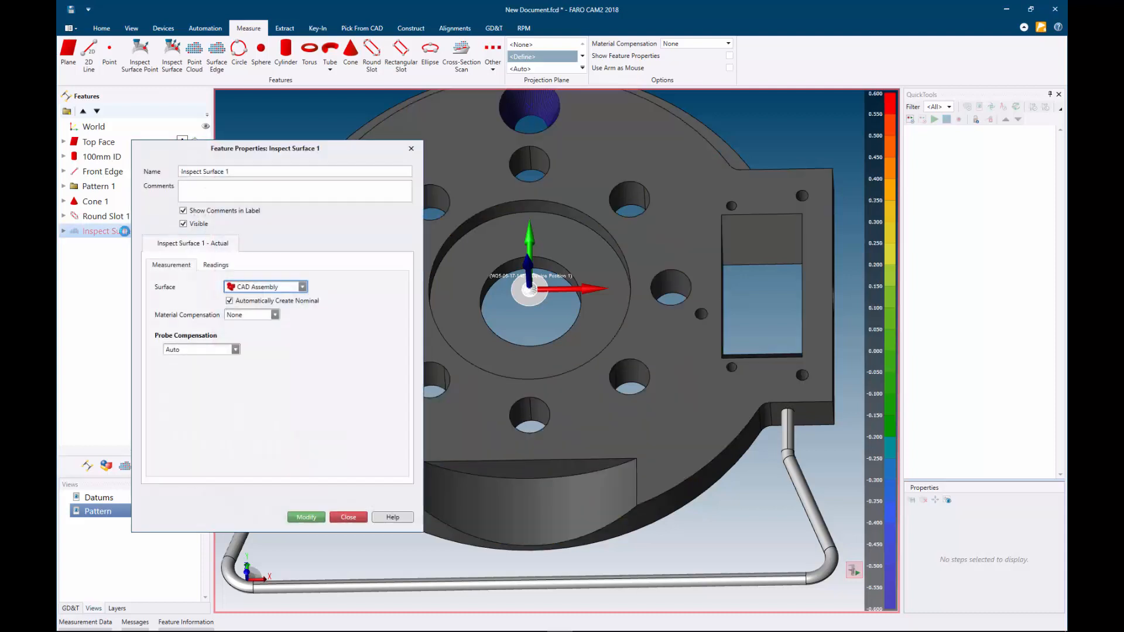
{"action": "left_click", "coordinate": [538, 512]}
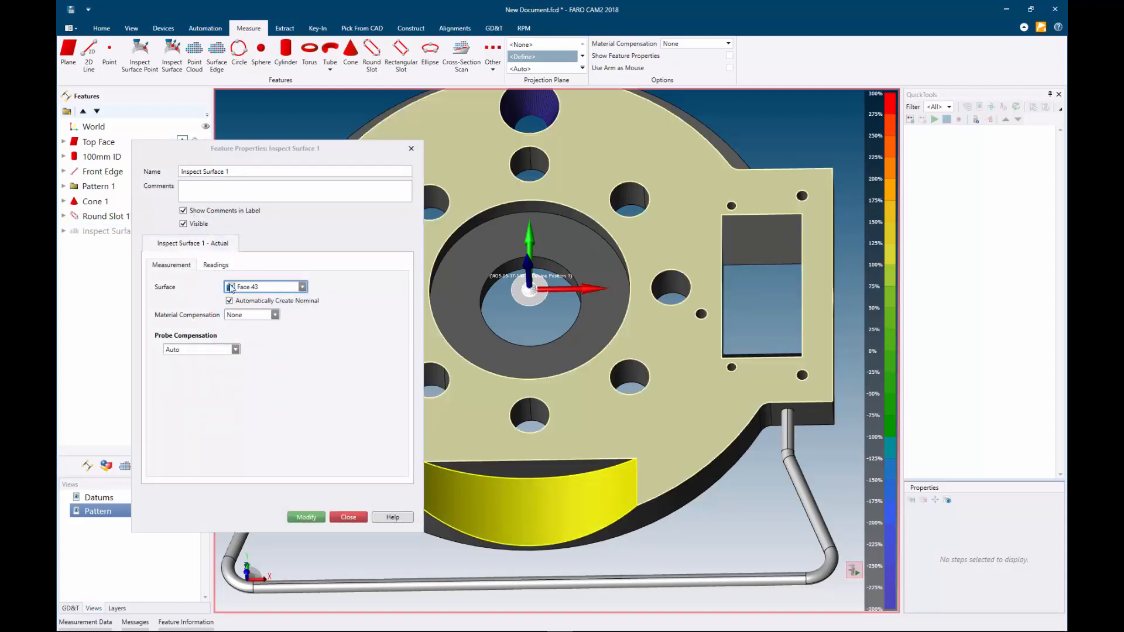
Step: Enable custom reading properties for Inspect Surface 1 and set its sample mode to Distance Interval at 3 mm
{"action": "left_click", "coordinate": [214, 266]}
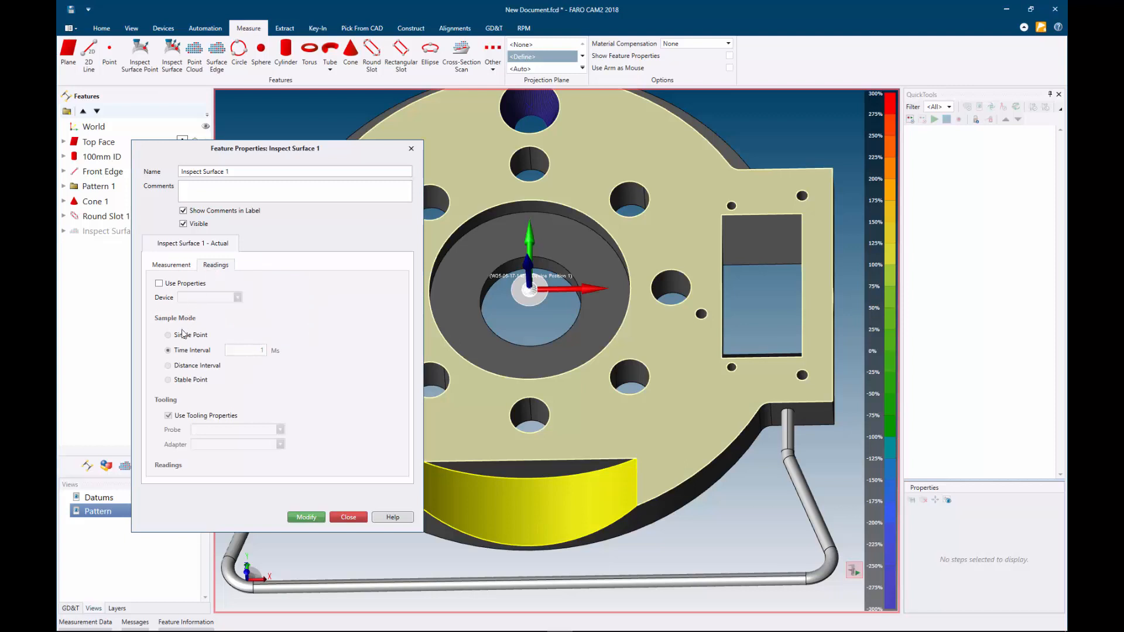
{"action": "left_click", "coordinate": [159, 284]}
{"action": "left_click", "coordinate": [168, 367]}
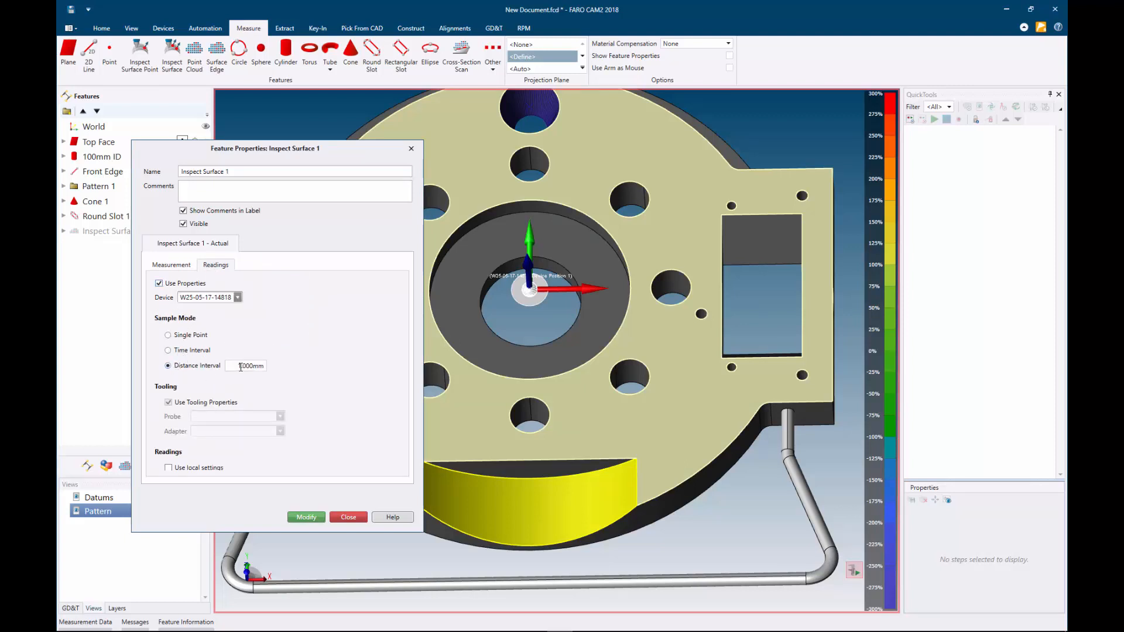
{"action": "left_click", "coordinate": [235, 367]}
{"action": "type", "text": "3"}
{"action": "left_click", "coordinate": [306, 517]}
{"action": "left_click", "coordinate": [348, 517]}
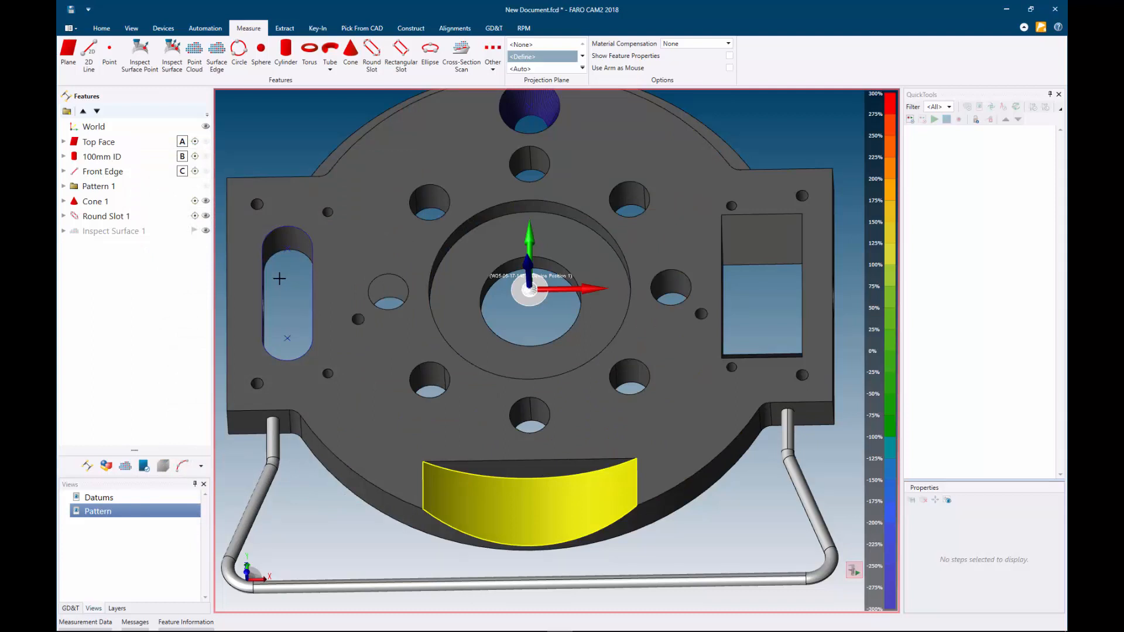
Step: Set the label style for Cone 1, Round Slot 1 and Inspect Surface 1, and position the Cone 1 label beside its hole
{"action": "left_click", "coordinate": [106, 230]}
{"action": "left_click", "coordinate": [108, 200], "text": "shift"}
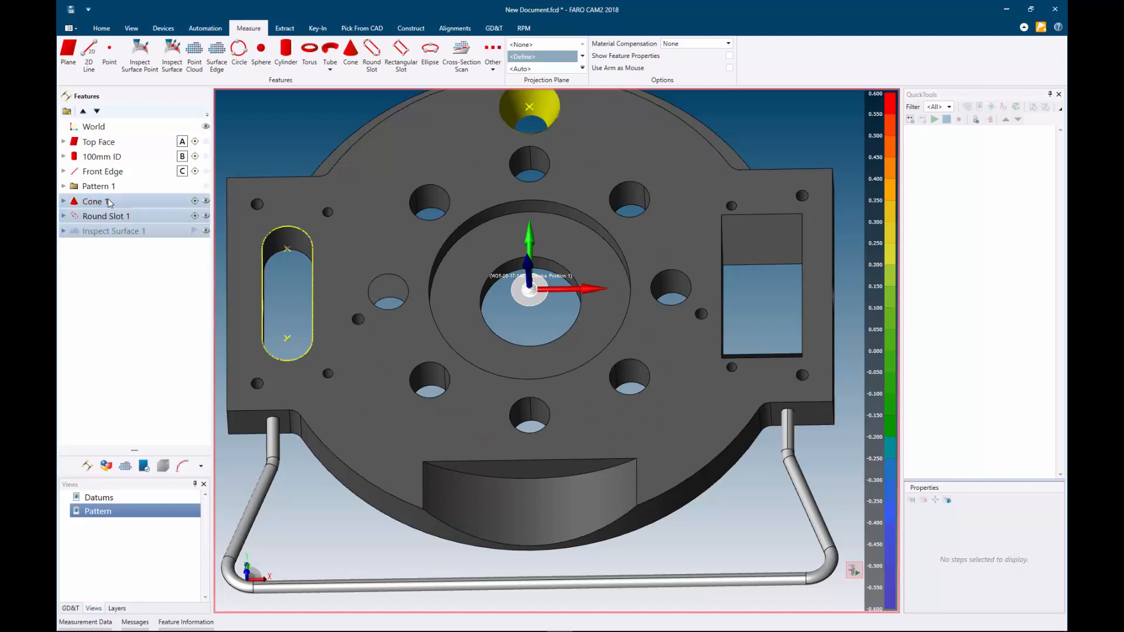
{"action": "right_click", "coordinate": [108, 200]}
{"action": "mouse_move", "coordinate": [168, 253]}
{"action": "left_click", "coordinate": [248, 253]}
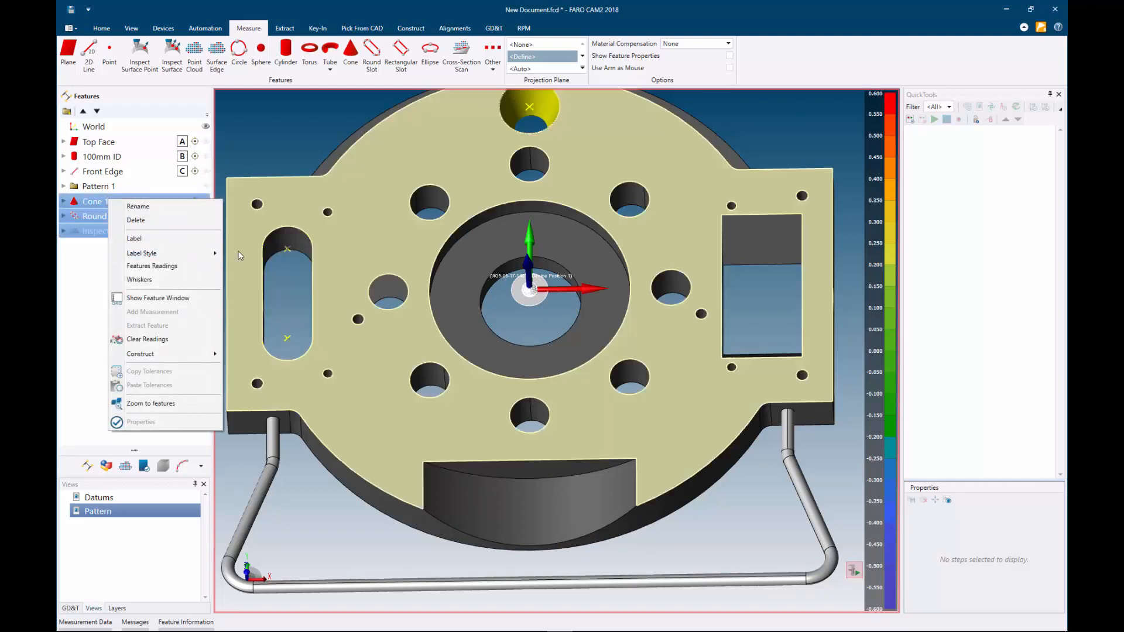
{"action": "left_click_drag", "start_coordinate": [574, 94], "coordinate": [579, 139]}
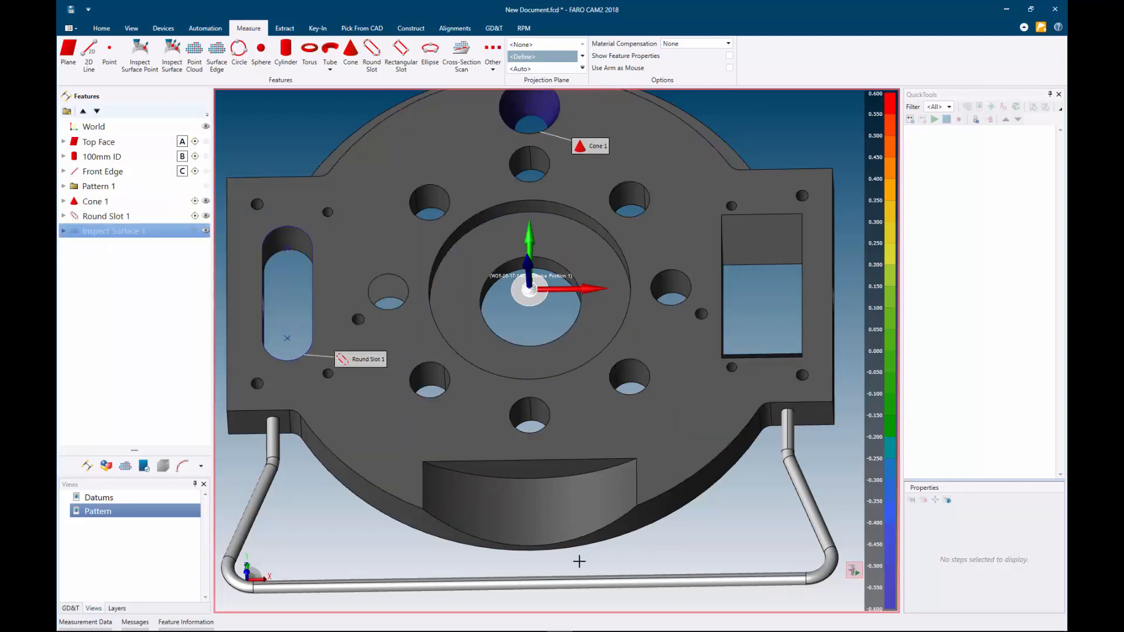
Step: Capture the labelled view of the whole part and rename the saved view to Features
{"action": "scroll", "coordinate": [754, 564], "scroll_direction": "down", "scroll_amount": 5}
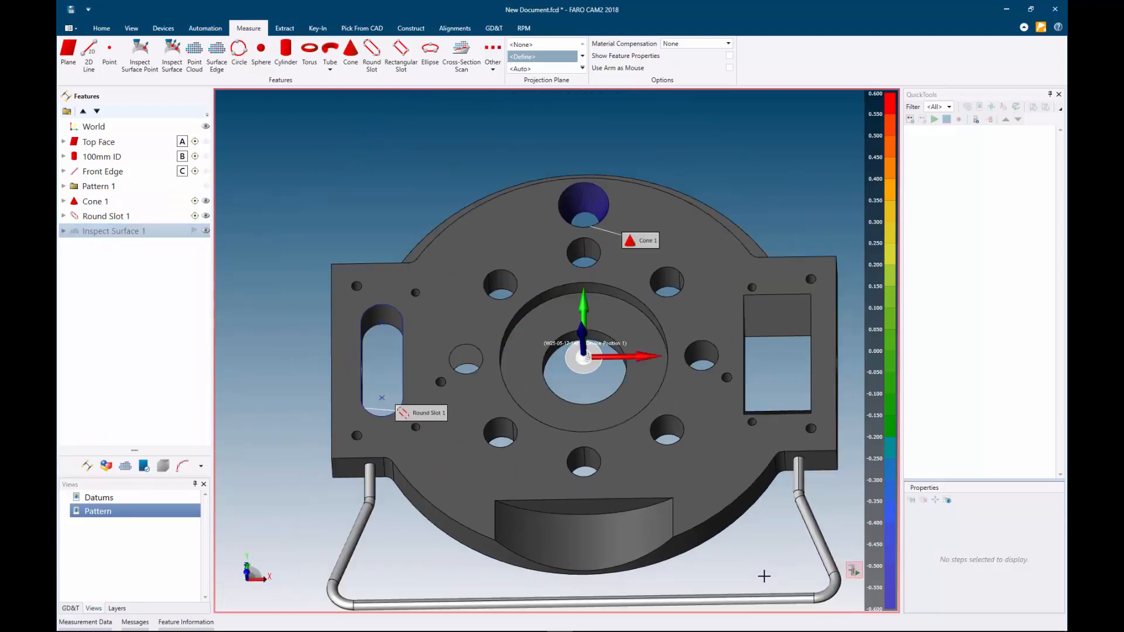
{"action": "middle_click_drag", "start_coordinate": [756, 548], "coordinate": [753, 541]}
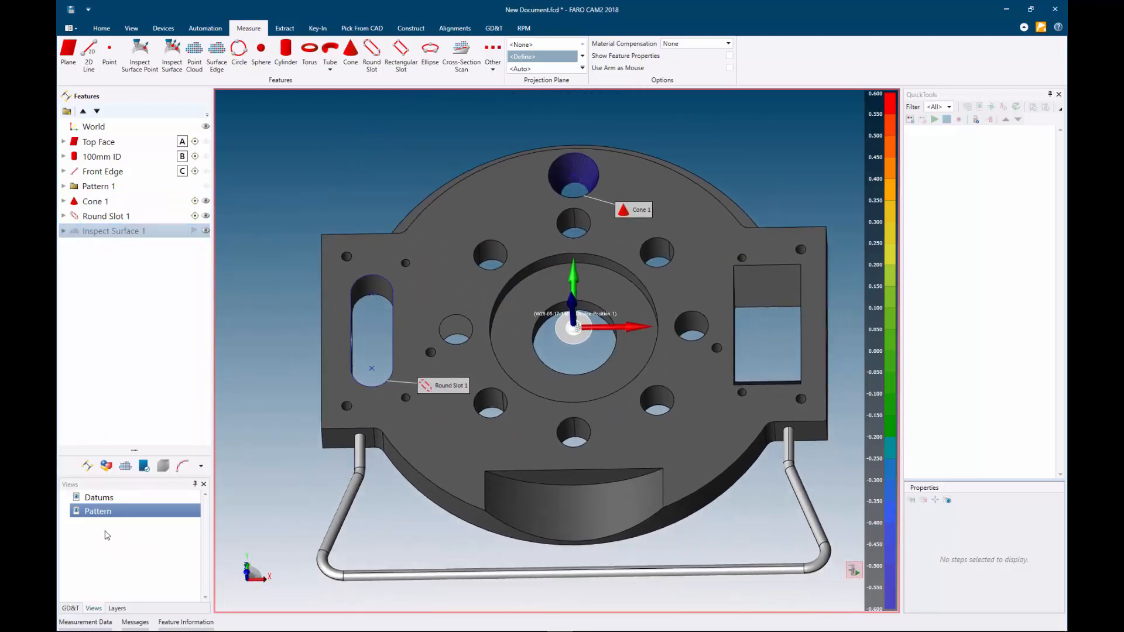
{"action": "left_click", "coordinate": [101, 28]}
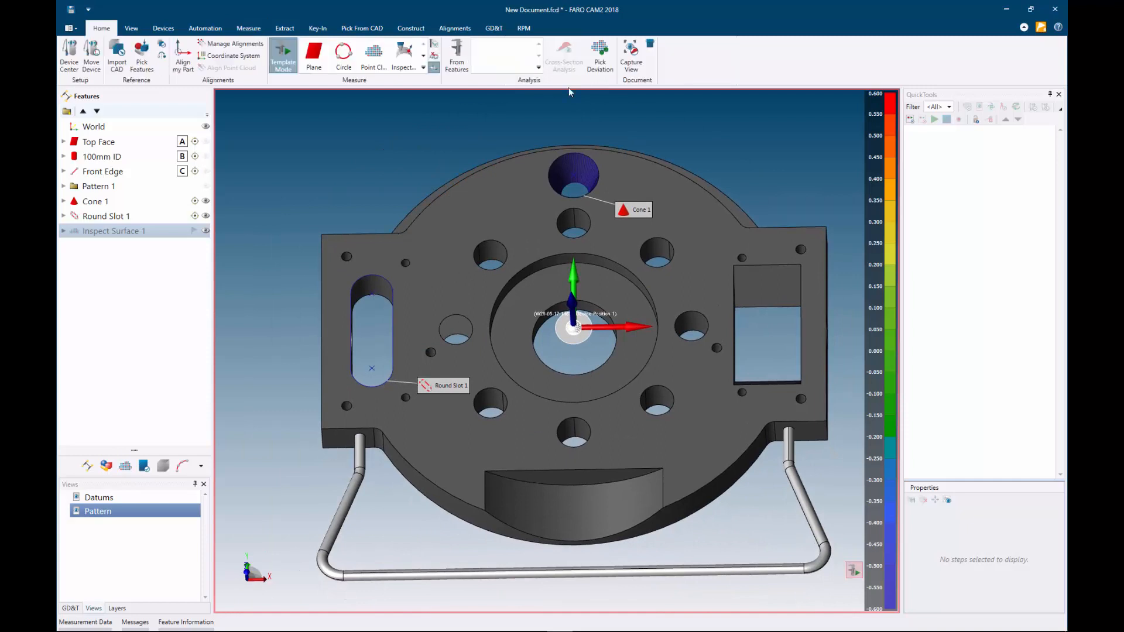
{"action": "left_click", "coordinate": [642, 59]}
{"action": "left_click", "coordinate": [105, 525]}
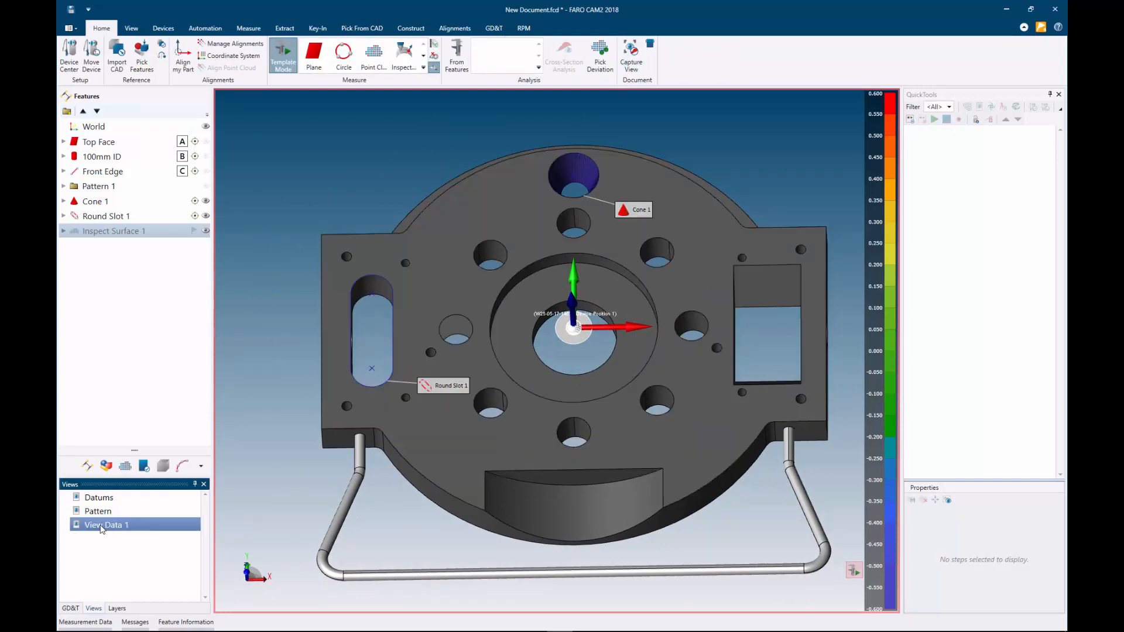
{"action": "right_click", "coordinate": [113, 528]}
{"action": "left_click", "coordinate": [91, 525]}
{"action": "type", "text": "Features"}
{"action": "key", "text": "Return"}
Step: Hide Inspect Surface 1, Round Slot 1 and Cone 1 in the 3D view
{"action": "left_click", "coordinate": [206, 230]}
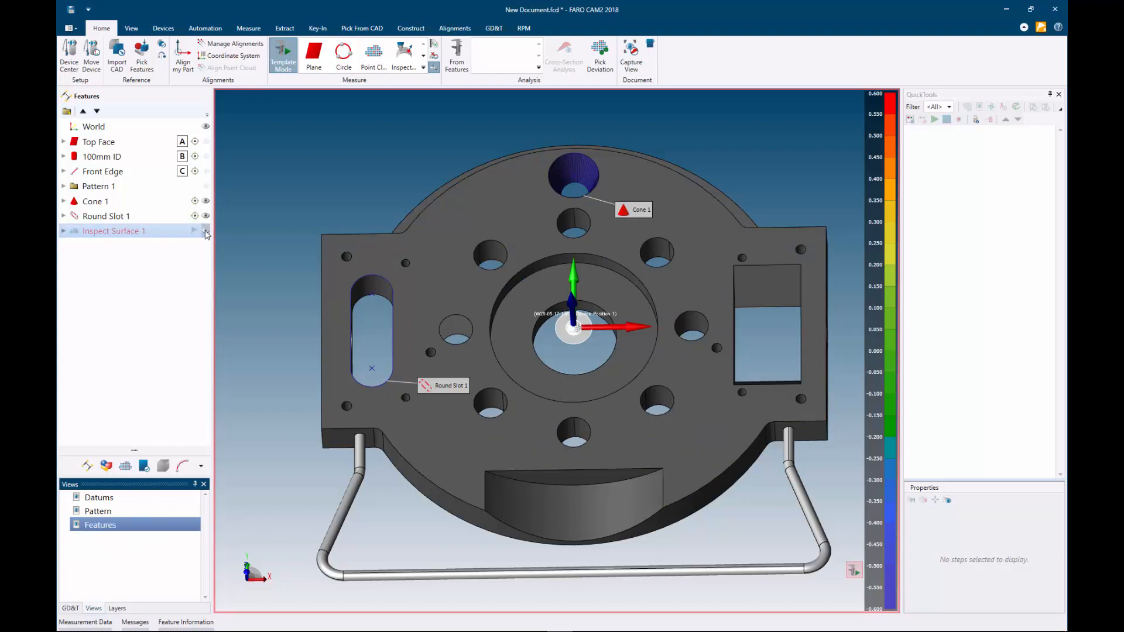
{"action": "left_click", "coordinate": [205, 215]}
{"action": "left_click", "coordinate": [205, 201]}
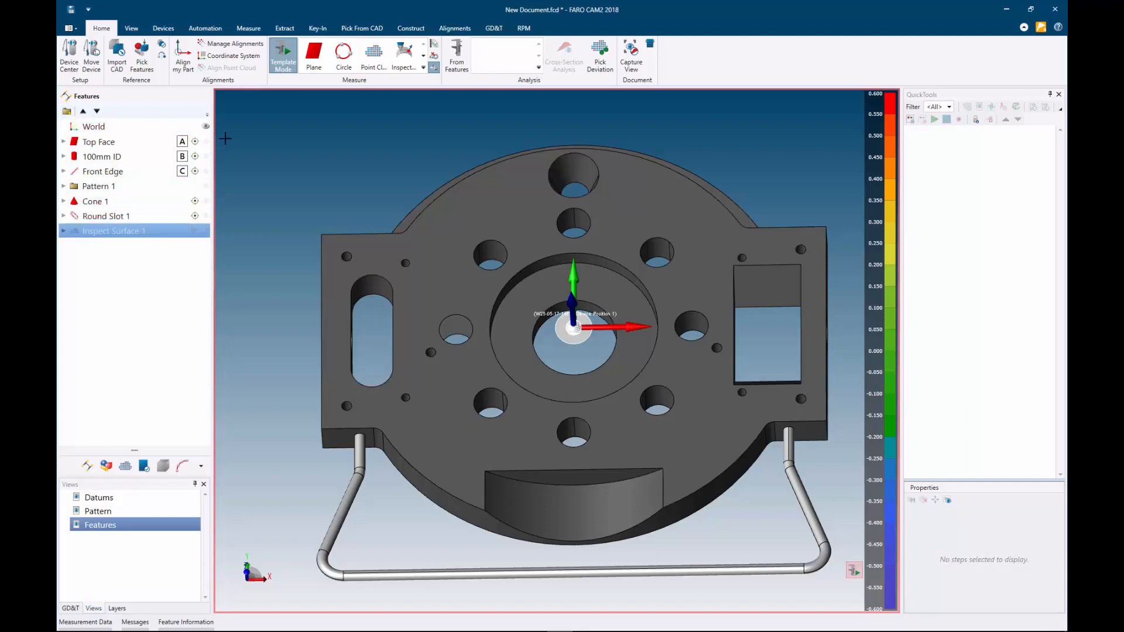
Step: Generate a QuickTools program from the features and select its Top Face readings command
{"action": "left_click", "coordinate": [286, 141]}
{"action": "key", "text": "i"}
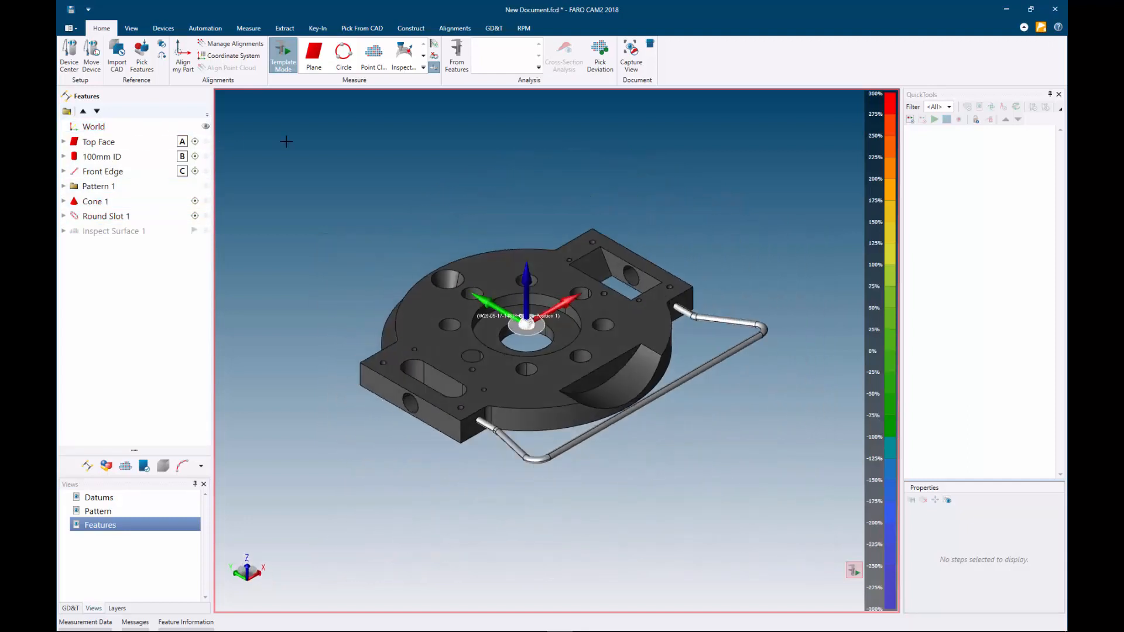
{"action": "left_click", "coordinate": [198, 29]}
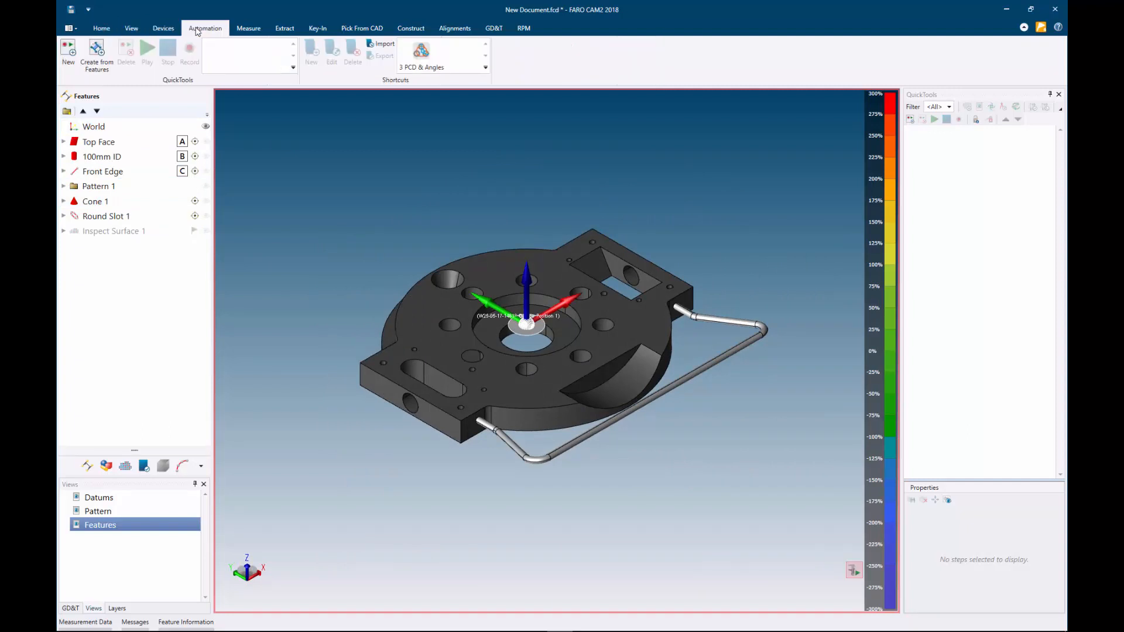
{"action": "left_click", "coordinate": [101, 53]}
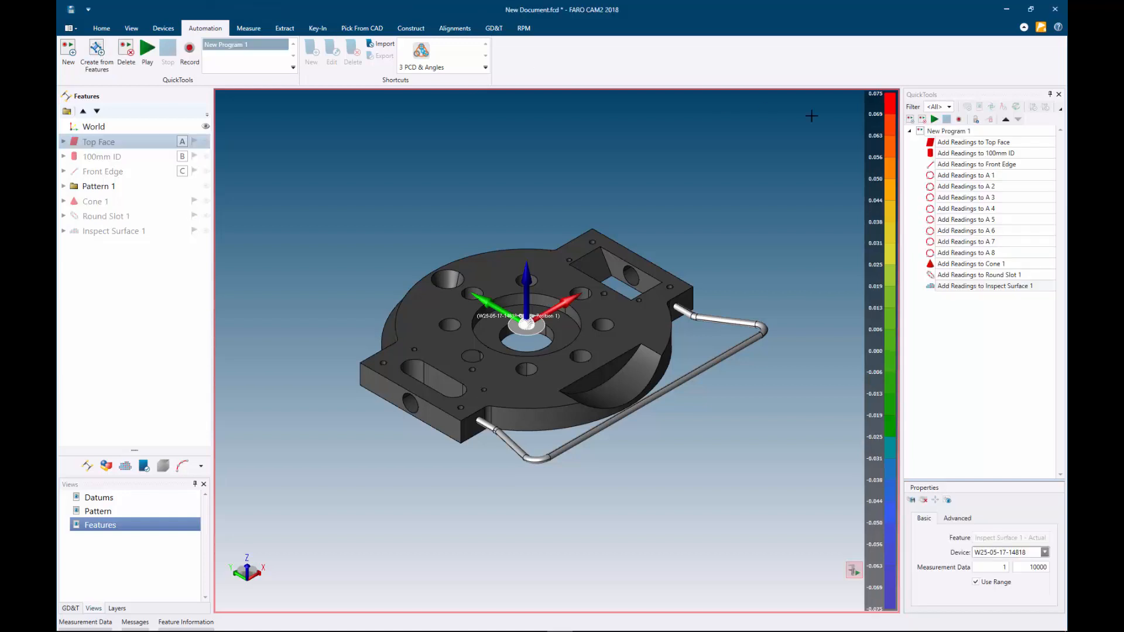
{"action": "left_click", "coordinate": [967, 144]}
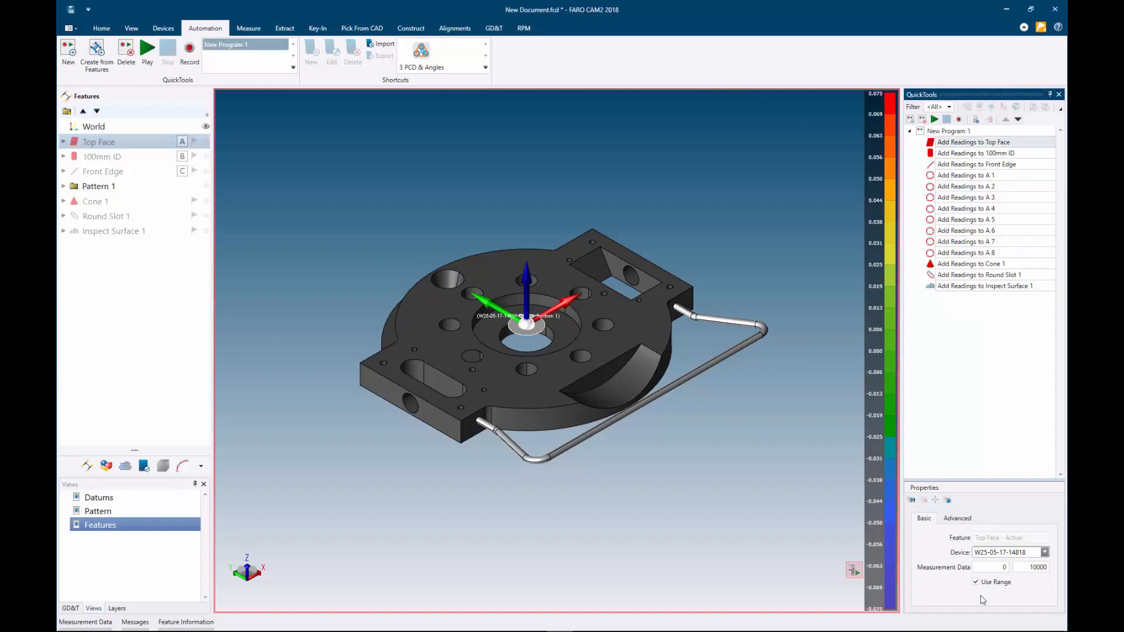
Step: Open Image Creator and set the Top Face readings command to 4 readings with no range
{"action": "left_click", "coordinate": [162, 467]}
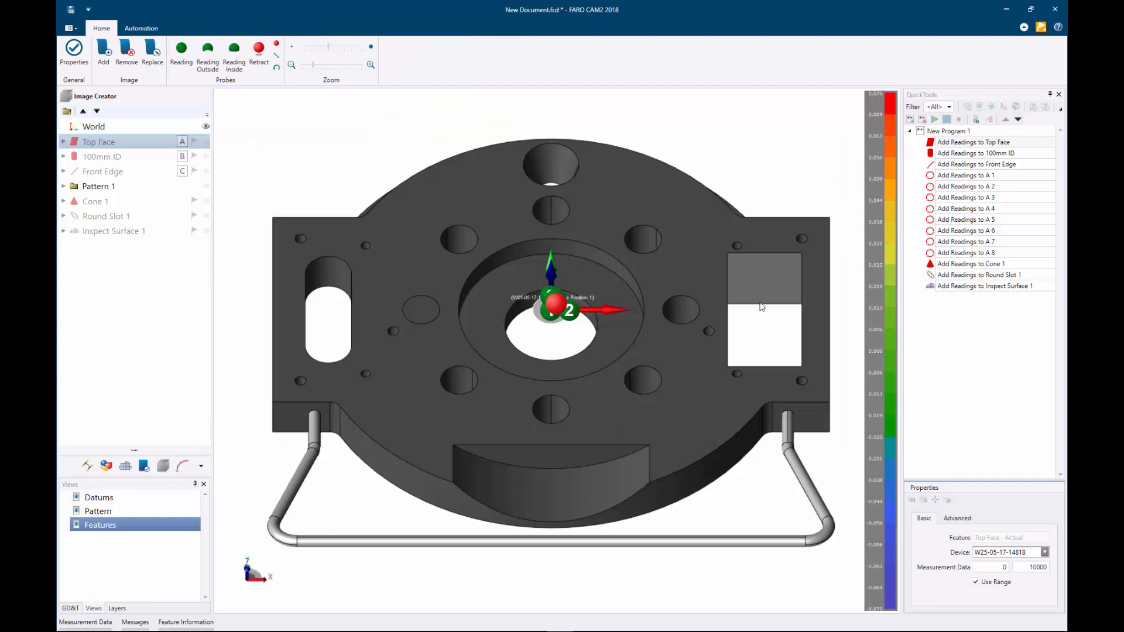
{"action": "left_click", "coordinate": [966, 144]}
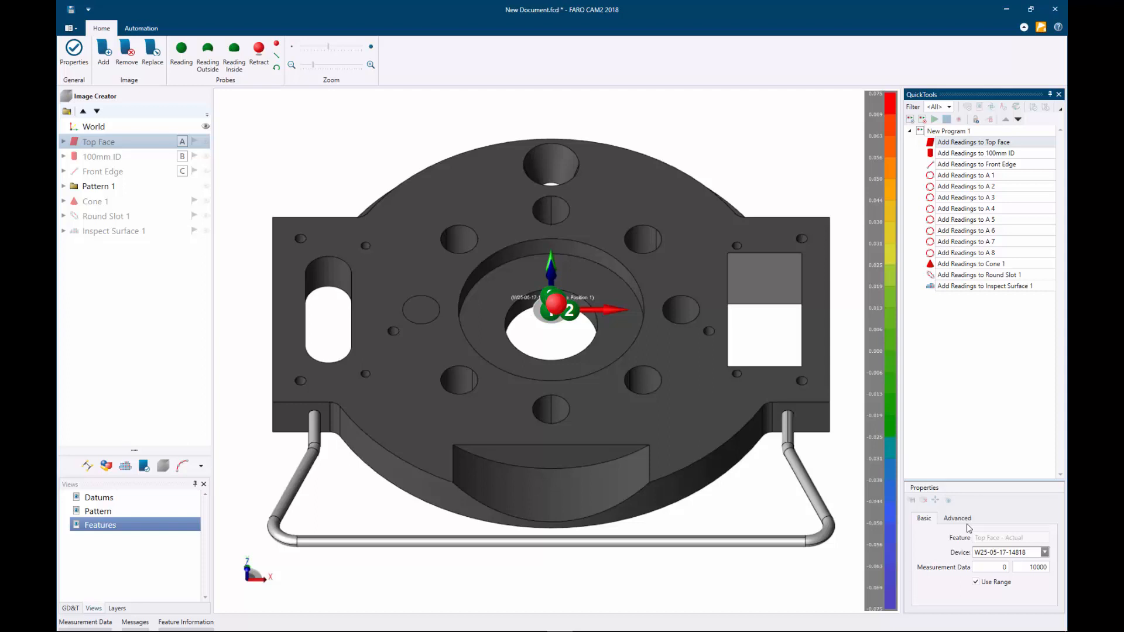
{"action": "left_click", "coordinate": [993, 586]}
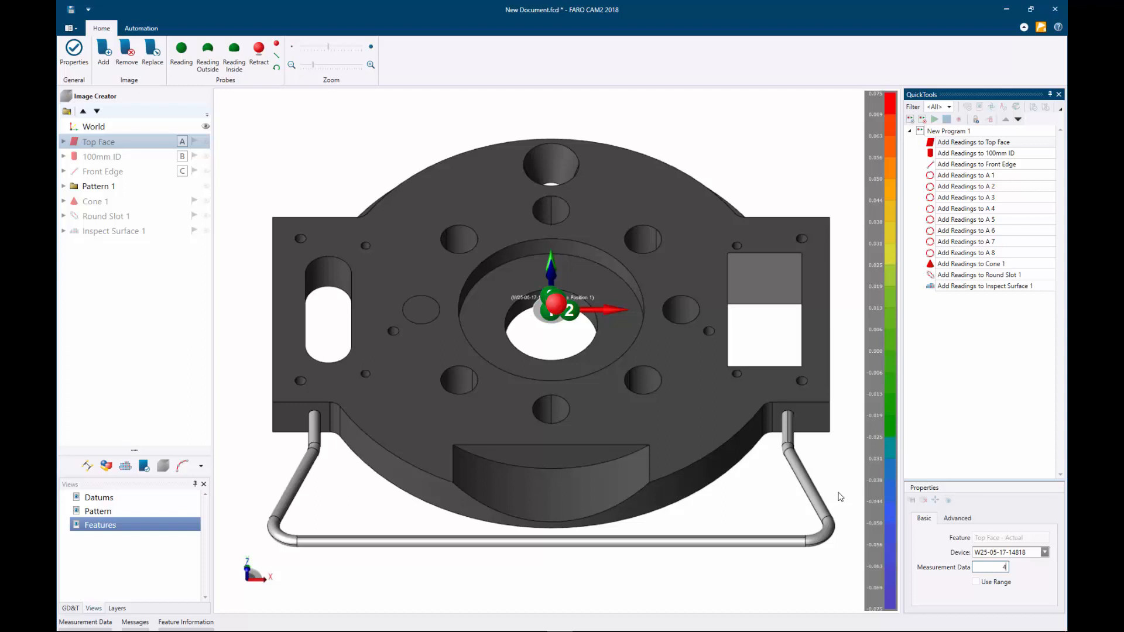
Step: Place Top Face reading markers 1 to 4 at the outer corners of the face and the retract marker just above marker 4
{"action": "left_click_drag", "start_coordinate": [556, 303], "coordinate": [572, 222]}
{"action": "left_click_drag", "start_coordinate": [549, 311], "coordinate": [791, 237]}
{"action": "left_click", "coordinate": [552, 293]}
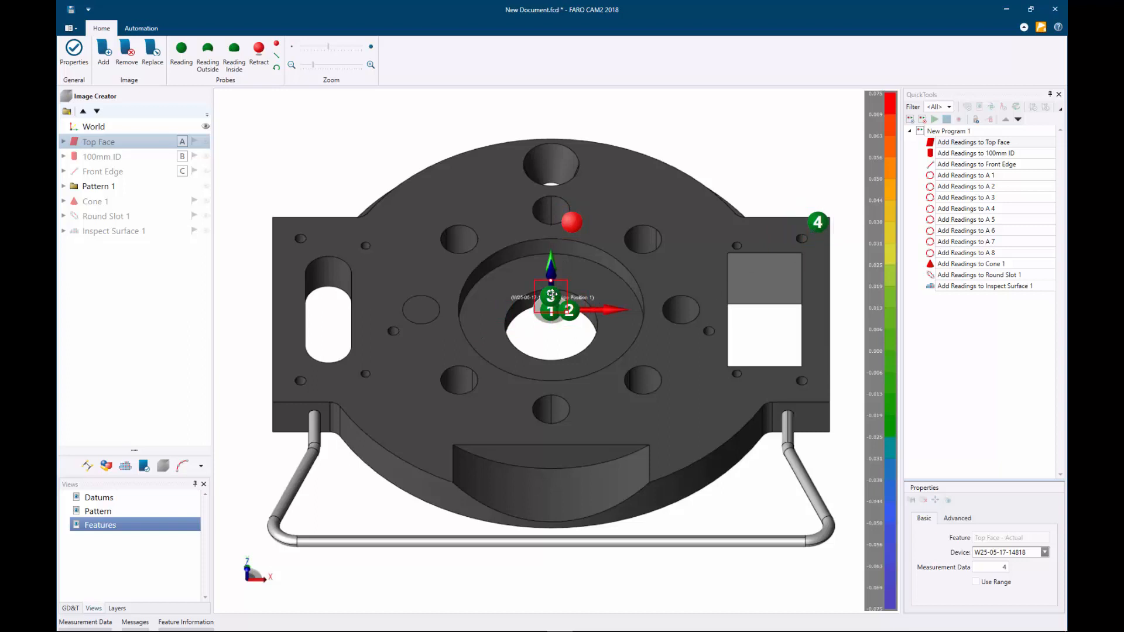
{"action": "left_click_drag", "start_coordinate": [552, 294], "coordinate": [815, 385]}
{"action": "left_click", "coordinate": [545, 313]}
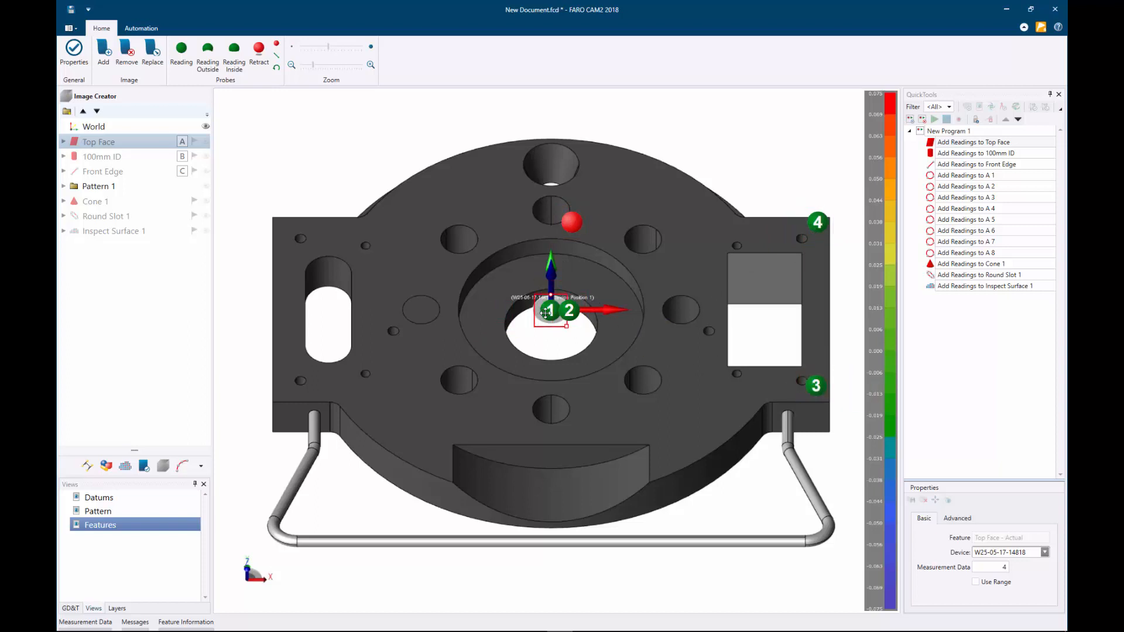
{"action": "left_click_drag", "start_coordinate": [544, 313], "coordinate": [286, 222]}
{"action": "left_click", "coordinate": [561, 319]}
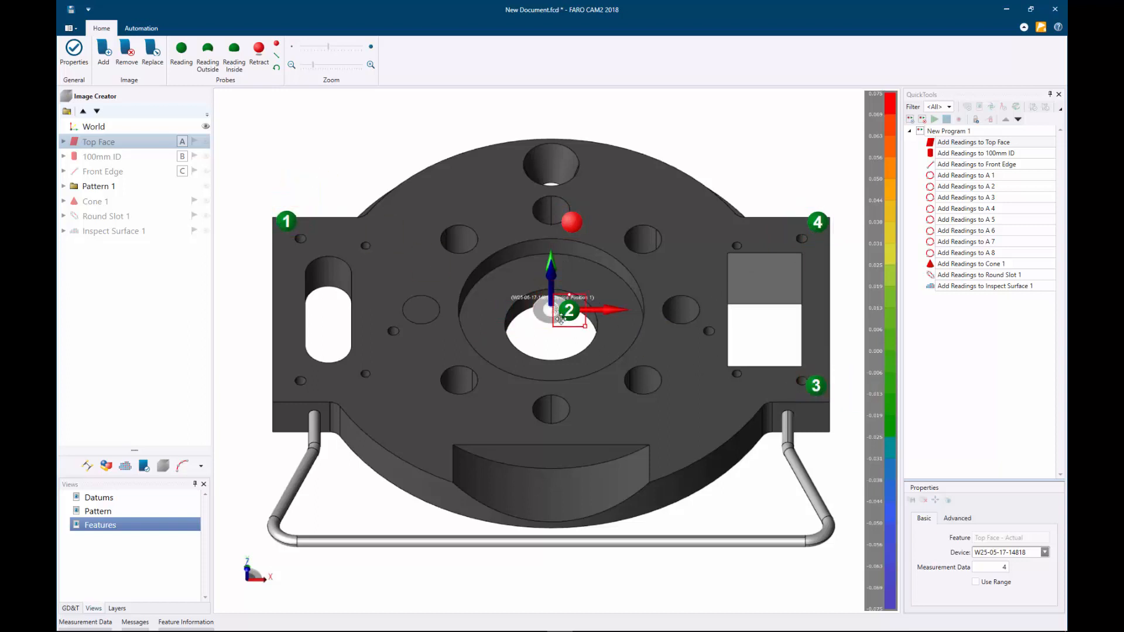
{"action": "left_click_drag", "start_coordinate": [560, 319], "coordinate": [279, 394]}
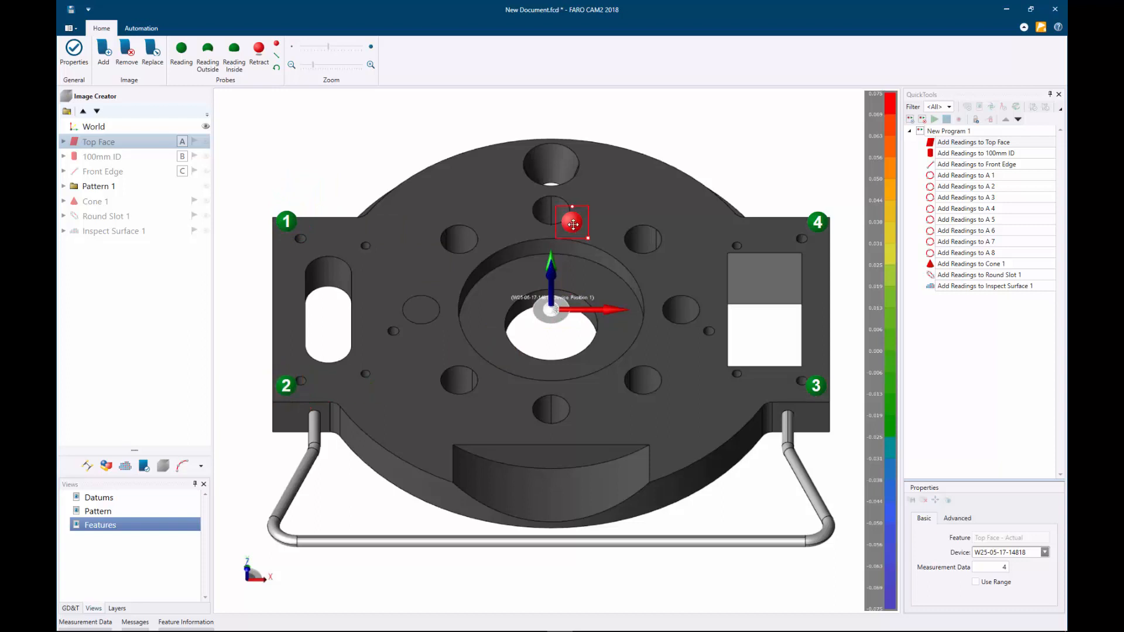
{"action": "left_click_drag", "start_coordinate": [573, 225], "coordinate": [818, 194]}
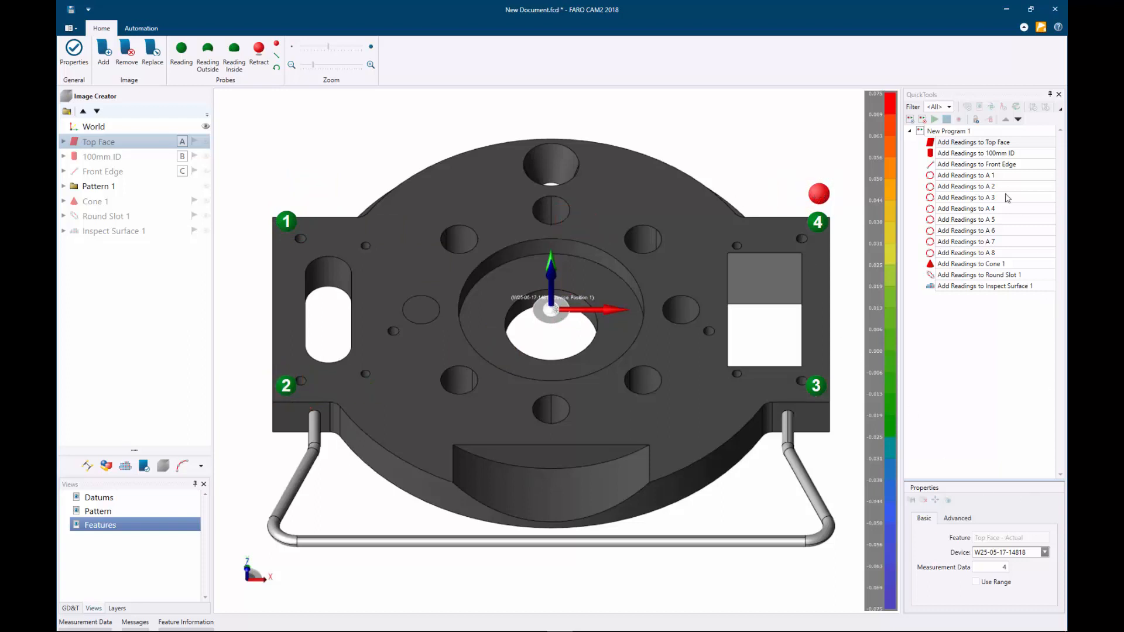
Step: For the 100mm ID readings, spread markers around the bore: 1–2 upper right, 3–4 on the left, 6 lower right and 7 lower left
{"action": "left_click", "coordinate": [970, 156]}
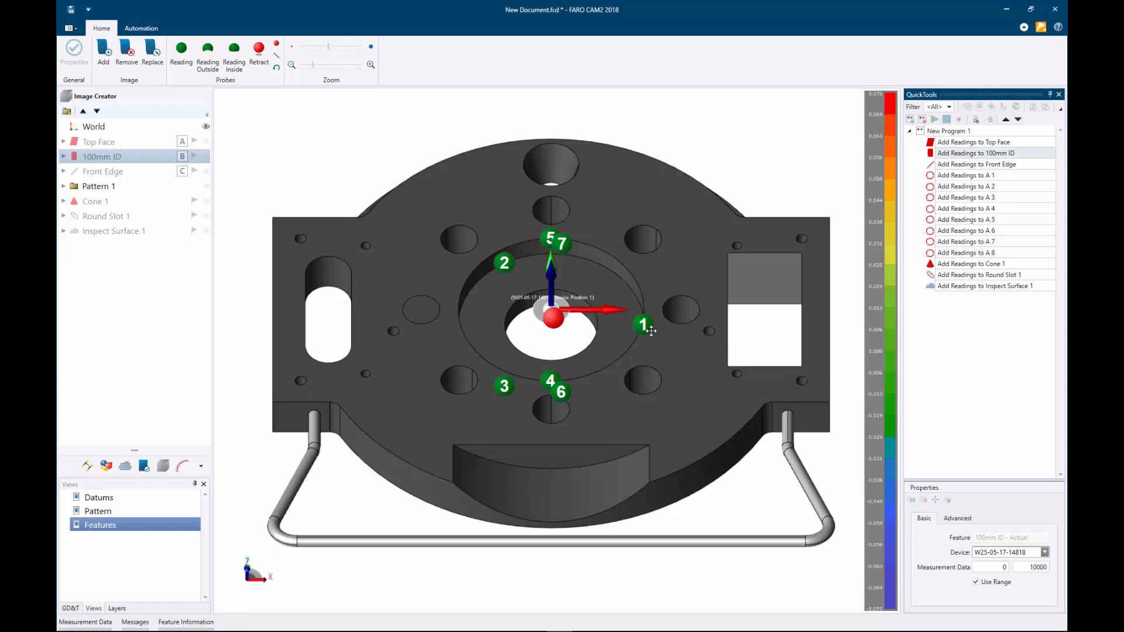
{"action": "left_click_drag", "start_coordinate": [651, 331], "coordinate": [609, 282]}
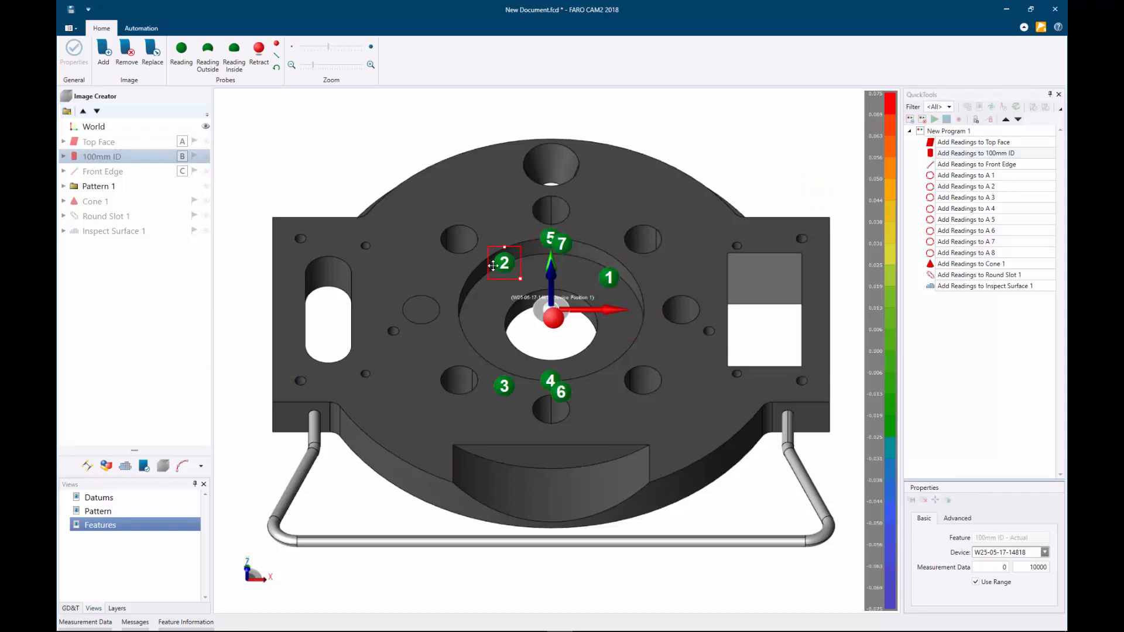
{"action": "left_click_drag", "start_coordinate": [493, 266], "coordinate": [611, 272]}
{"action": "left_click_drag", "start_coordinate": [503, 372], "coordinate": [472, 301]}
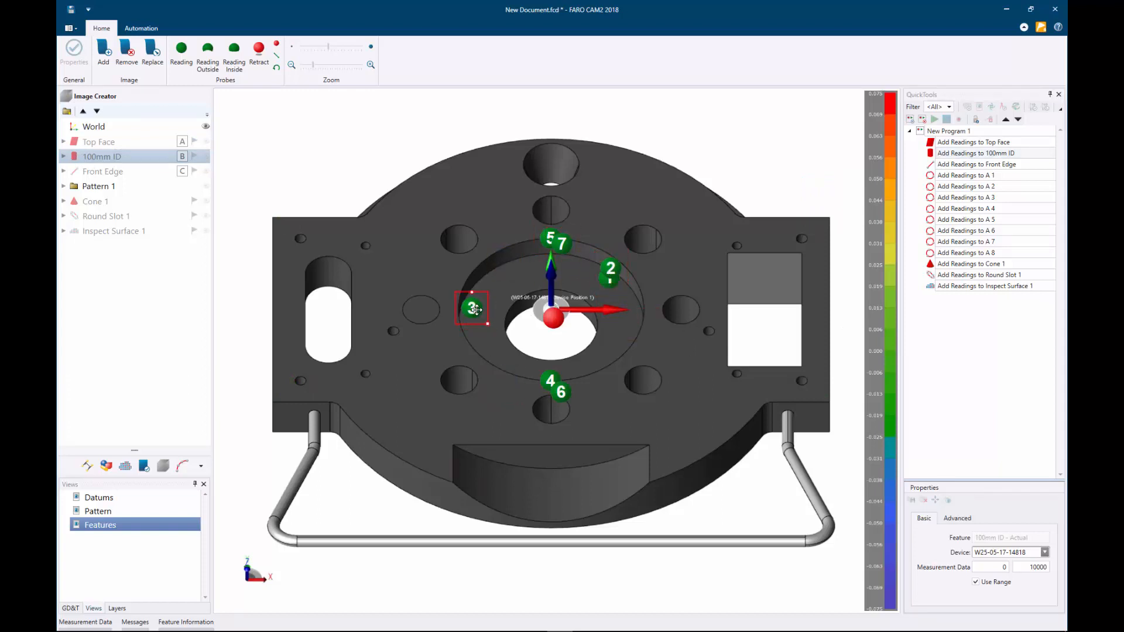
{"action": "left_click_drag", "start_coordinate": [550, 380], "coordinate": [472, 293]}
{"action": "left_click", "coordinate": [563, 245]}
{"action": "mouse_move", "coordinate": [564, 244]}
{"action": "left_mouse_down"}
{"action": "mouse_move", "coordinate": [600, 350]}
{"action": "mouse_move", "coordinate": [616, 350]}
{"action": "mouse_move", "coordinate": [501, 332]}
{"action": "mouse_move", "coordinate": [486, 300]}
{"action": "left_mouse_up"}
{"action": "left_click_drag", "start_coordinate": [549, 245], "coordinate": [603, 364]}
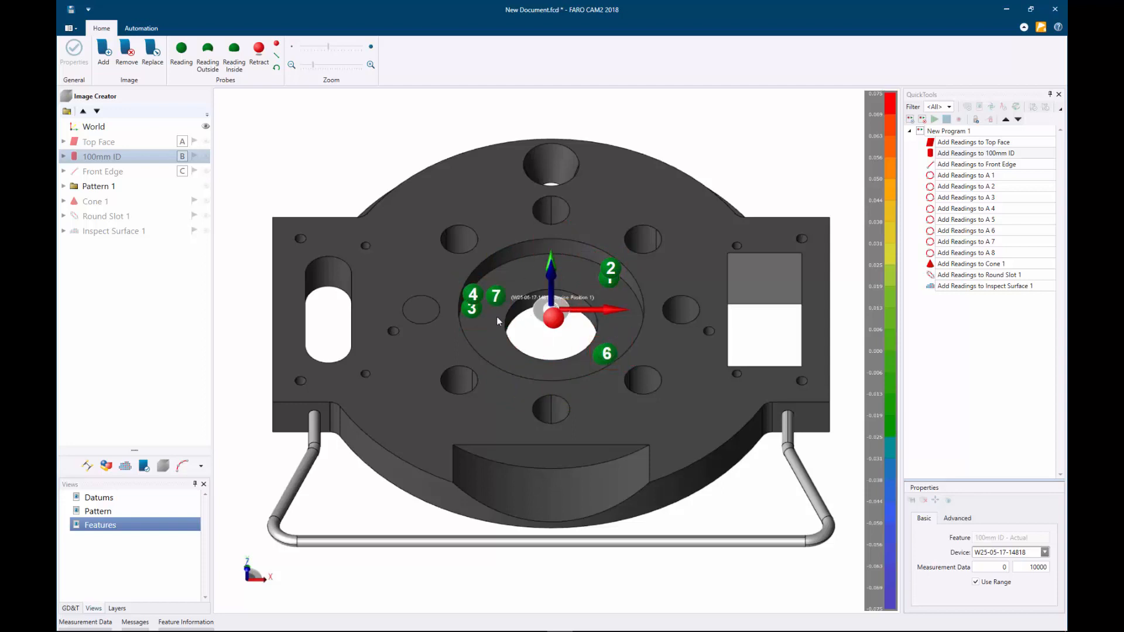
{"action": "left_click_drag", "start_coordinate": [495, 295], "coordinate": [513, 362]}
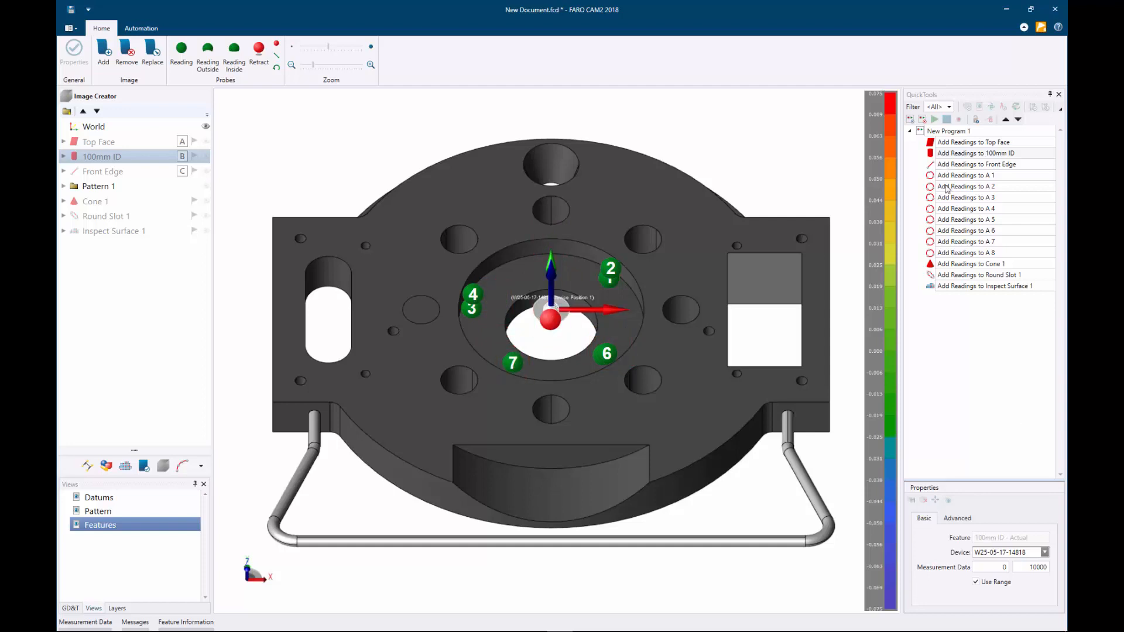
Step: Set the 100mm ID readings command to 7 readings with no range
{"action": "left_click", "coordinate": [974, 582]}
{"action": "type", "text": "7"}
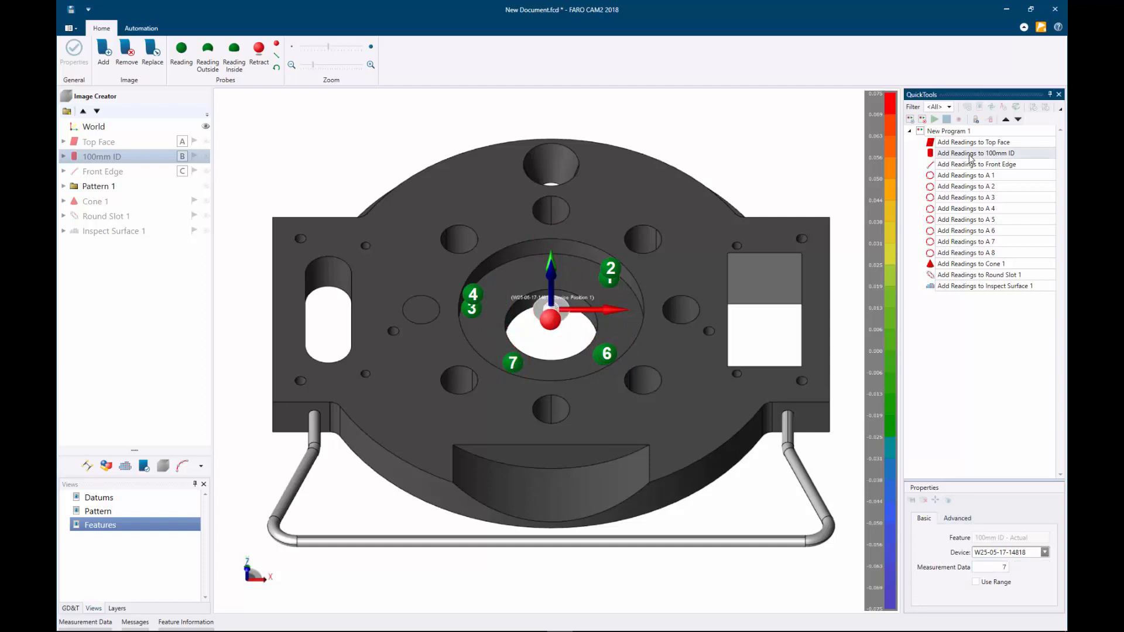
Step: For Front Edge, place markers 1–2 at the left end, 3–4 at the right, retract below 4, and require 4 readings without a range
{"action": "left_click", "coordinate": [970, 164]}
{"action": "left_click_drag", "start_coordinate": [543, 409], "coordinate": [575, 373]}
{"action": "left_click_drag", "start_coordinate": [550, 404], "coordinate": [367, 409]}
{"action": "mouse_move", "coordinate": [305, 403]}
{"action": "left_mouse_down"}
{"action": "mouse_move", "coordinate": [261, 416]}
{"action": "mouse_move", "coordinate": [279, 414]}
{"action": "left_mouse_up"}
{"action": "left_click_drag", "start_coordinate": [371, 408], "coordinate": [295, 411]}
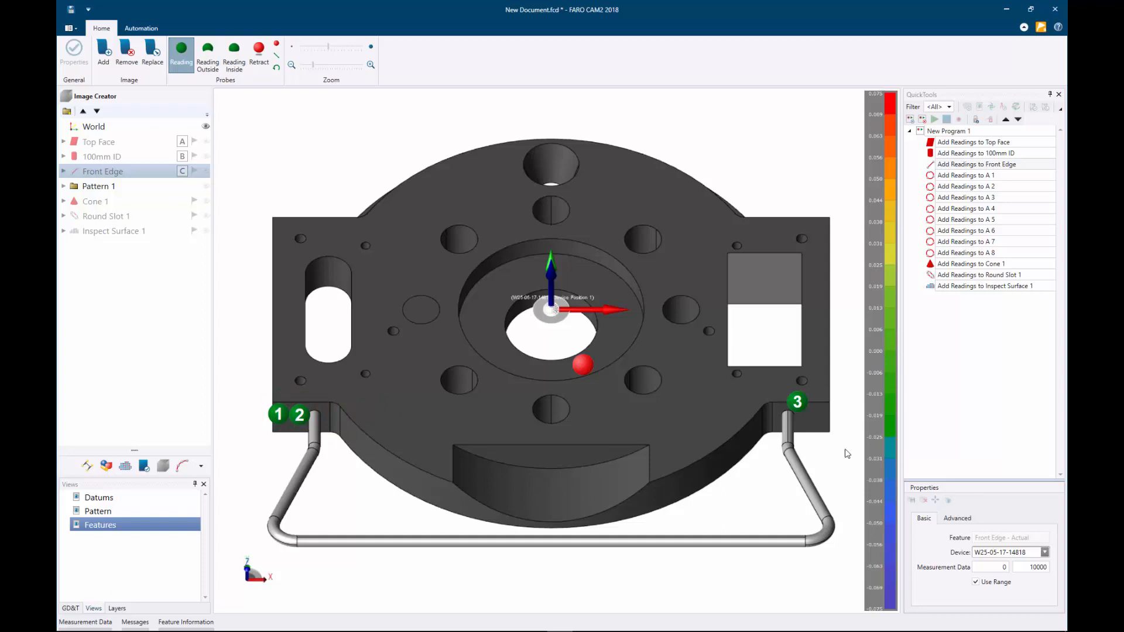
{"action": "left_click", "coordinate": [823, 416]}
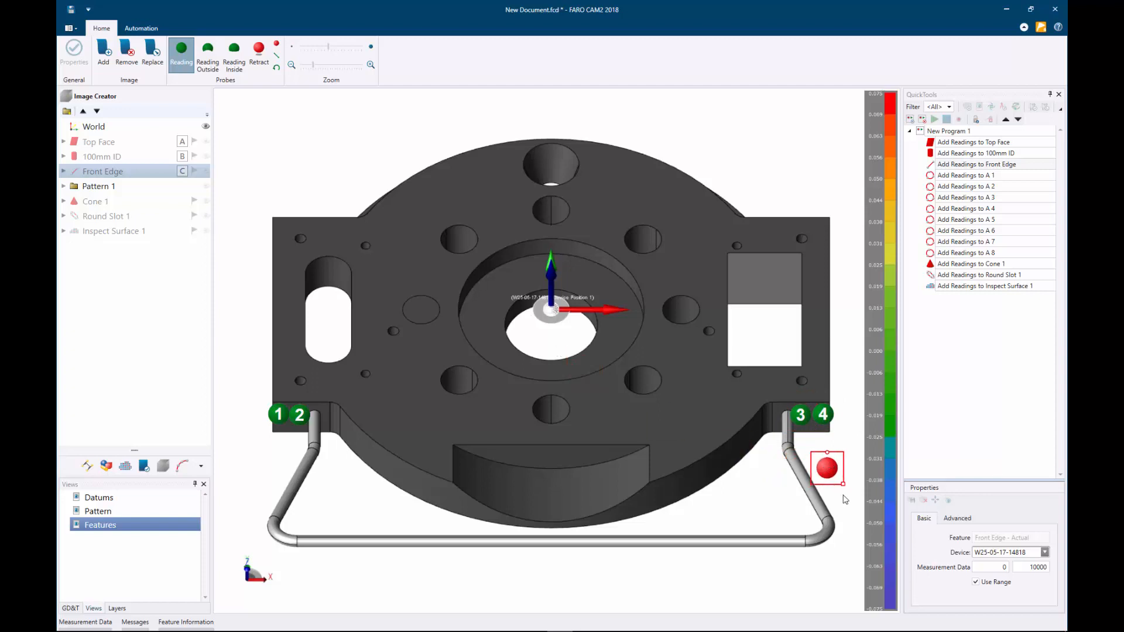
{"action": "left_click", "coordinate": [984, 583]}
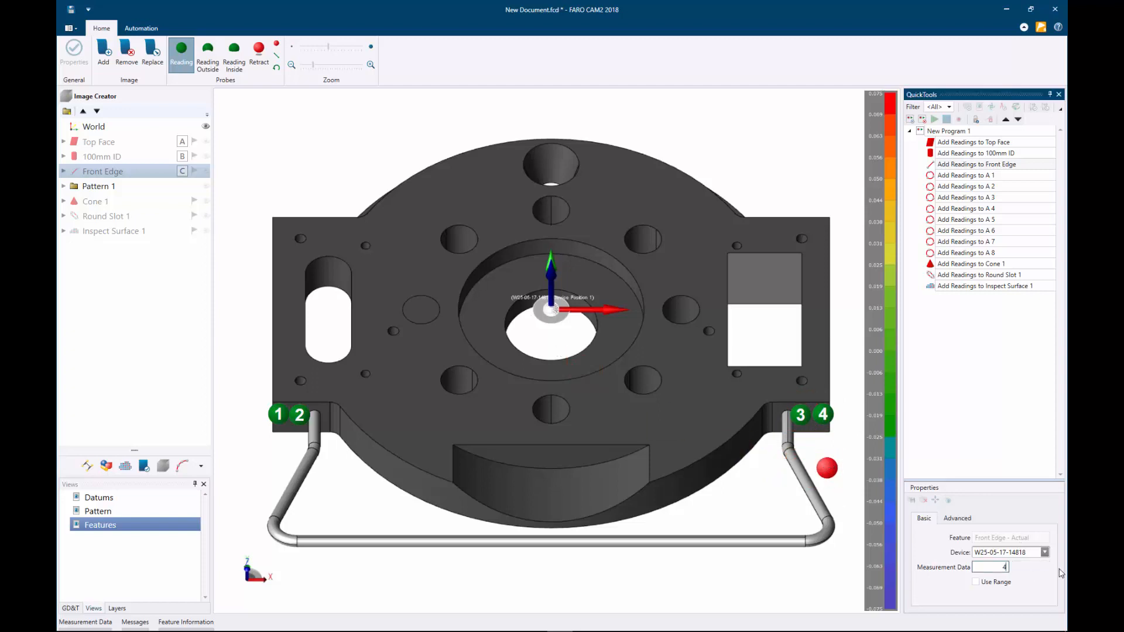
Step: Move reading markers 1 to 4 slightly inward from the hole edges in the A 1 and A 2 images
{"action": "left_click", "coordinate": [959, 185]}
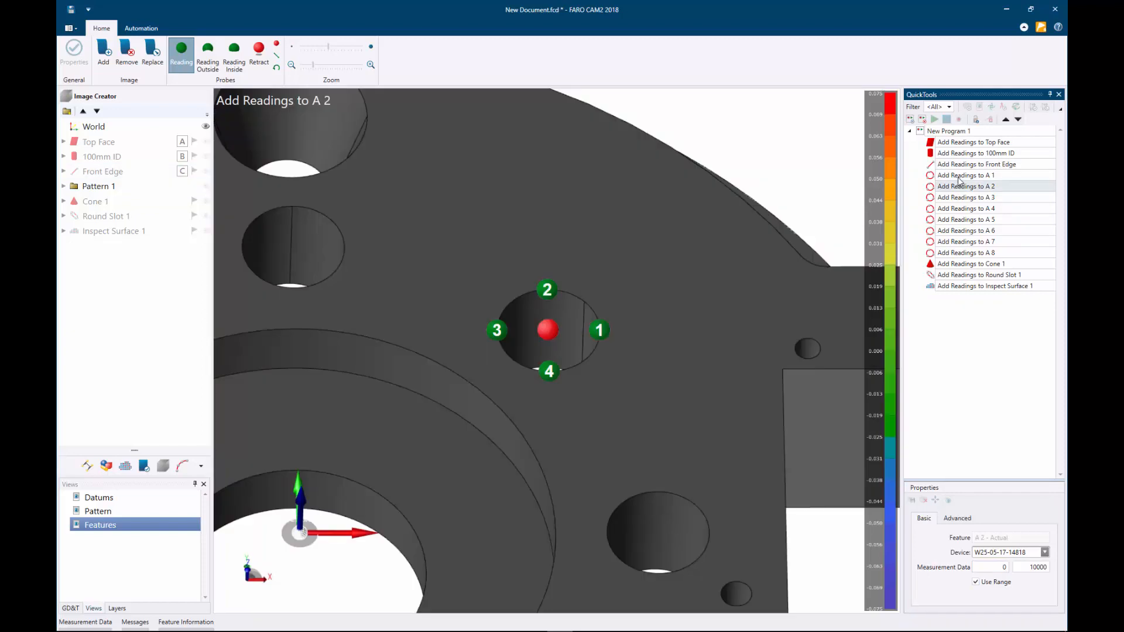
{"action": "left_click", "coordinate": [960, 177]}
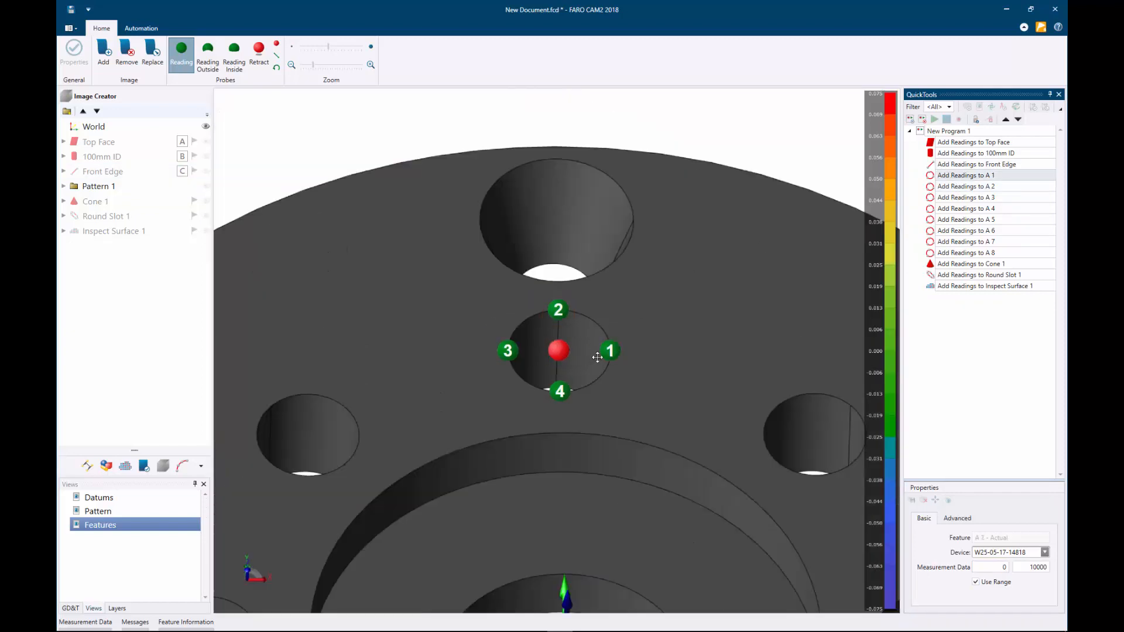
{"action": "left_click_drag", "start_coordinate": [563, 324], "coordinate": [603, 352]}
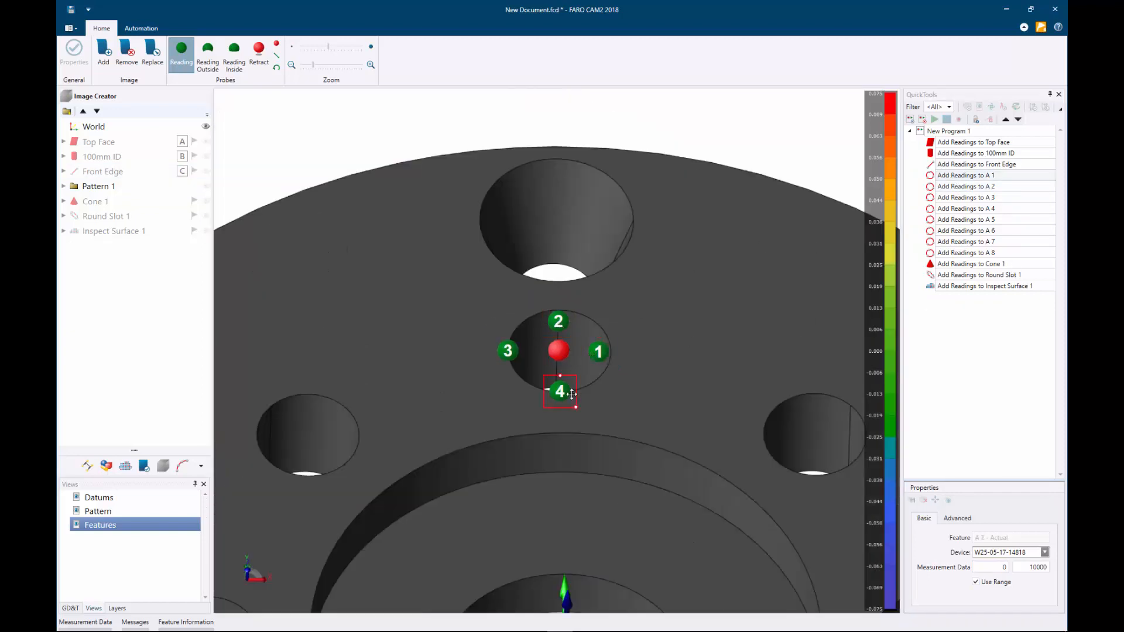
{"action": "left_click_drag", "start_coordinate": [566, 396], "coordinate": [566, 386]}
{"action": "left_click_drag", "start_coordinate": [521, 355], "coordinate": [534, 355]}
{"action": "left_click", "coordinate": [966, 186]}
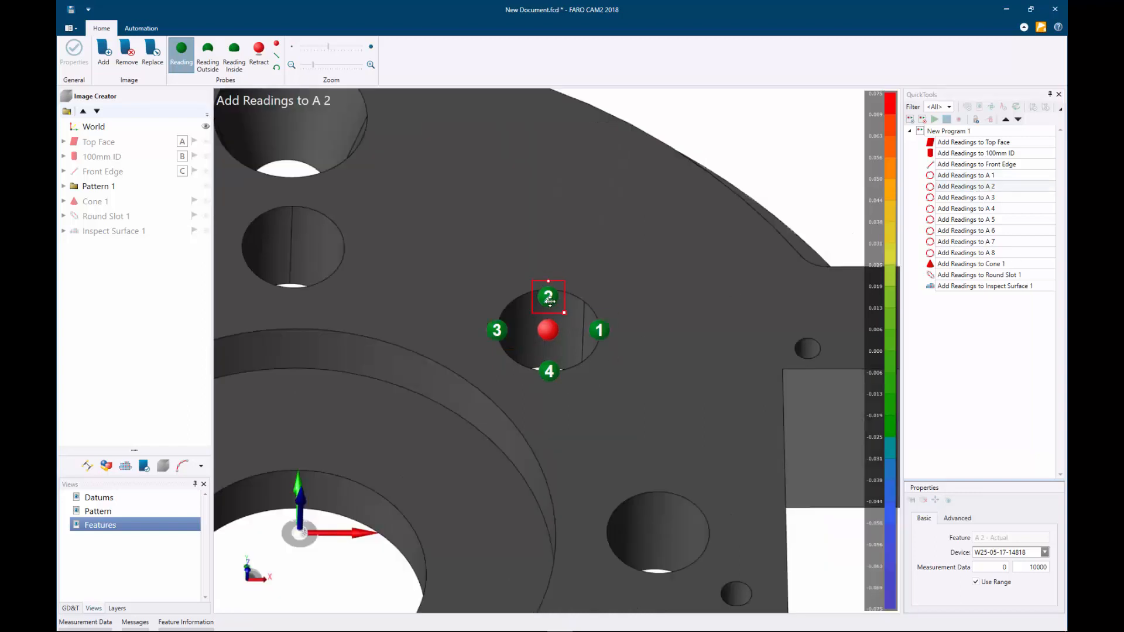
{"action": "left_click_drag", "start_coordinate": [548, 293], "coordinate": [548, 304]}
{"action": "left_click_drag", "start_coordinate": [497, 332], "coordinate": [587, 330]}
{"action": "left_click_drag", "start_coordinate": [552, 371], "coordinate": [553, 357]}
Step: Move reading markers 1 to 4 just inside the hole edge in the A 3 and A 4 images
{"action": "left_click", "coordinate": [966, 197]}
{"action": "left_click_drag", "start_coordinate": [650, 327], "coordinate": [640, 329]}
{"action": "left_click_drag", "start_coordinate": [598, 287], "coordinate": [569, 325]}
{"action": "left_click_drag", "start_coordinate": [600, 368], "coordinate": [631, 338]}
{"action": "left_click", "coordinate": [981, 209]}
{"action": "left_click_drag", "start_coordinate": [587, 293], "coordinate": [587, 308]}
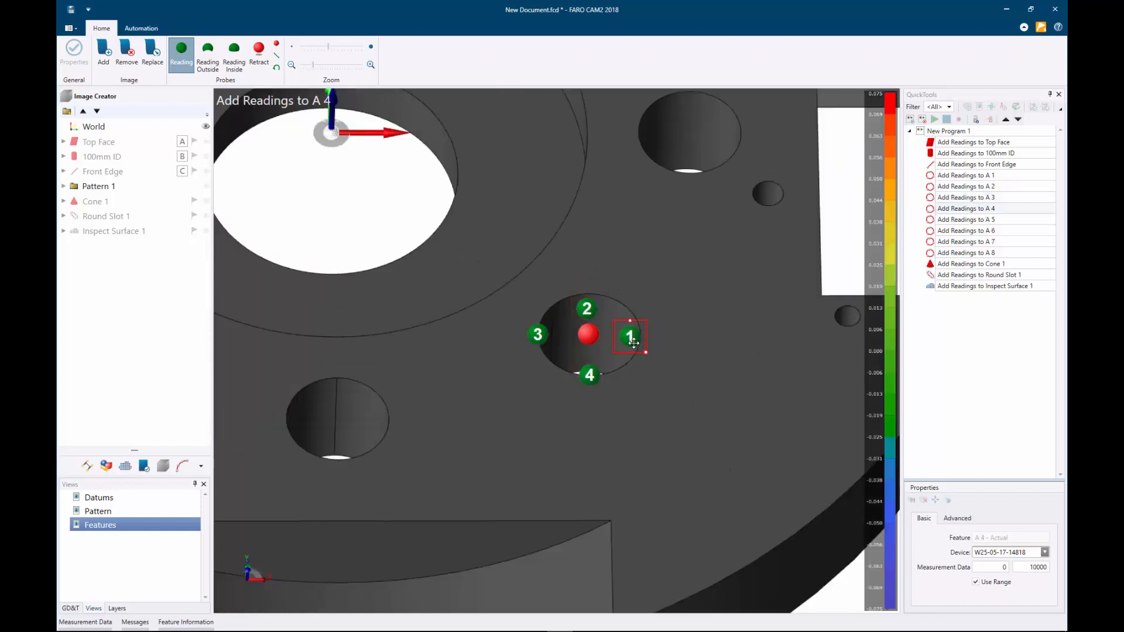
{"action": "left_click_drag", "start_coordinate": [631, 338], "coordinate": [627, 337]}
{"action": "left_click_drag", "start_coordinate": [539, 344], "coordinate": [589, 363]}
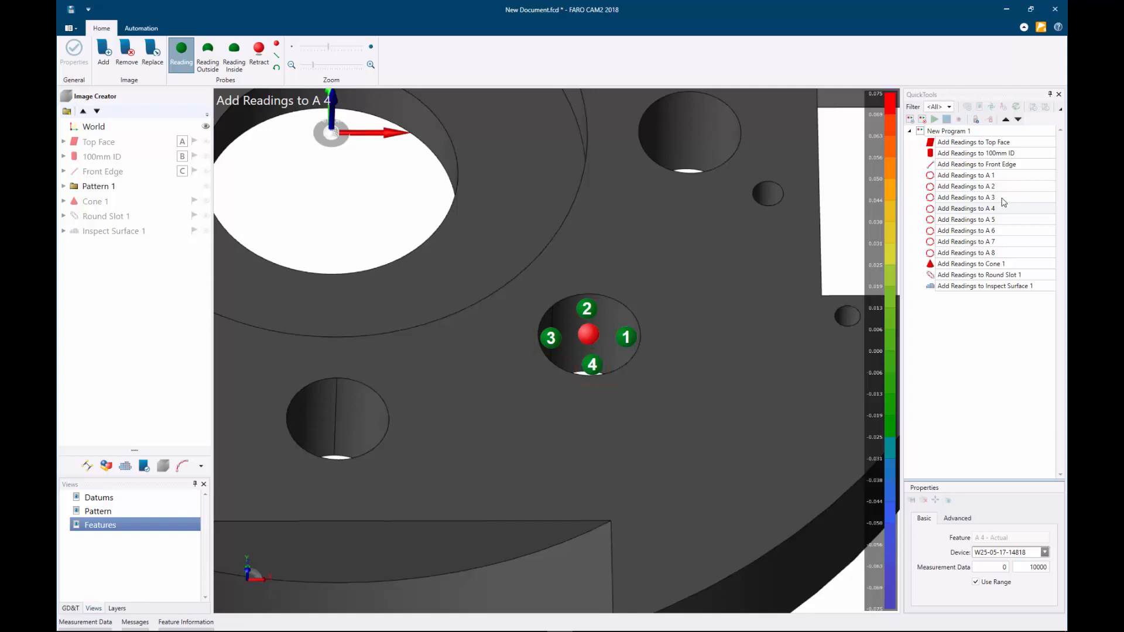
Step: Pull reading markers 1 to 4 in from the hole rim in the A 5 and A 6 images
{"action": "left_click", "coordinate": [966, 220]}
{"action": "mouse_move", "coordinate": [564, 290]}
{"action": "left_mouse_down"}
{"action": "mouse_move", "coordinate": [515, 326]}
{"action": "mouse_move", "coordinate": [526, 329]}
{"action": "left_mouse_up"}
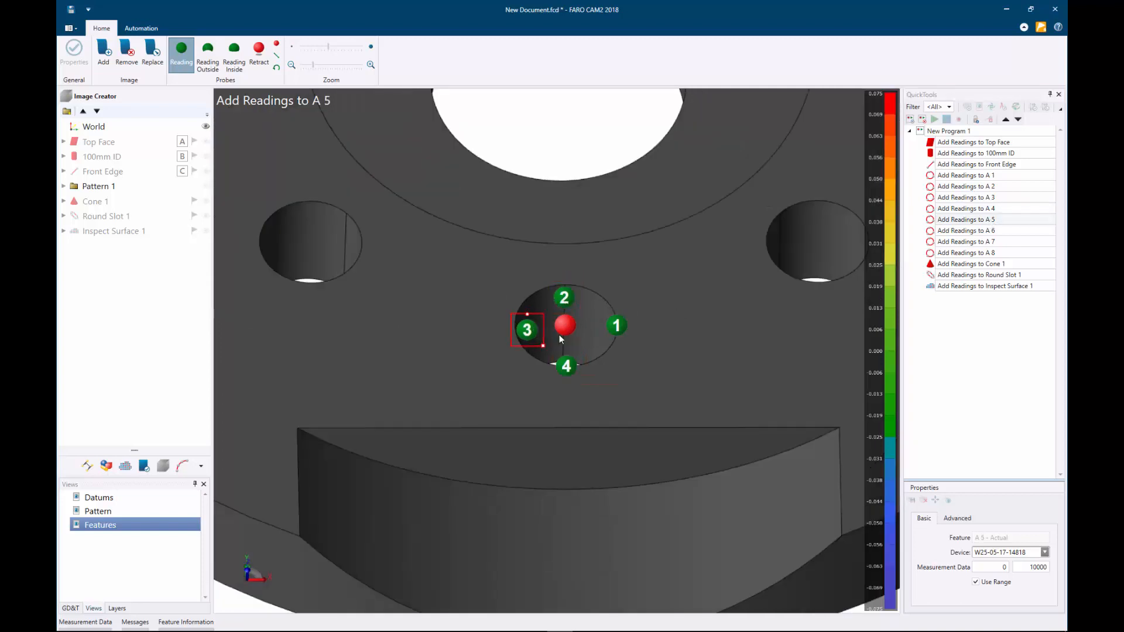
{"action": "left_click_drag", "start_coordinate": [617, 326], "coordinate": [607, 329]}
{"action": "left_click", "coordinate": [573, 363]}
{"action": "left_click_drag", "start_coordinate": [573, 363], "coordinate": [575, 356]}
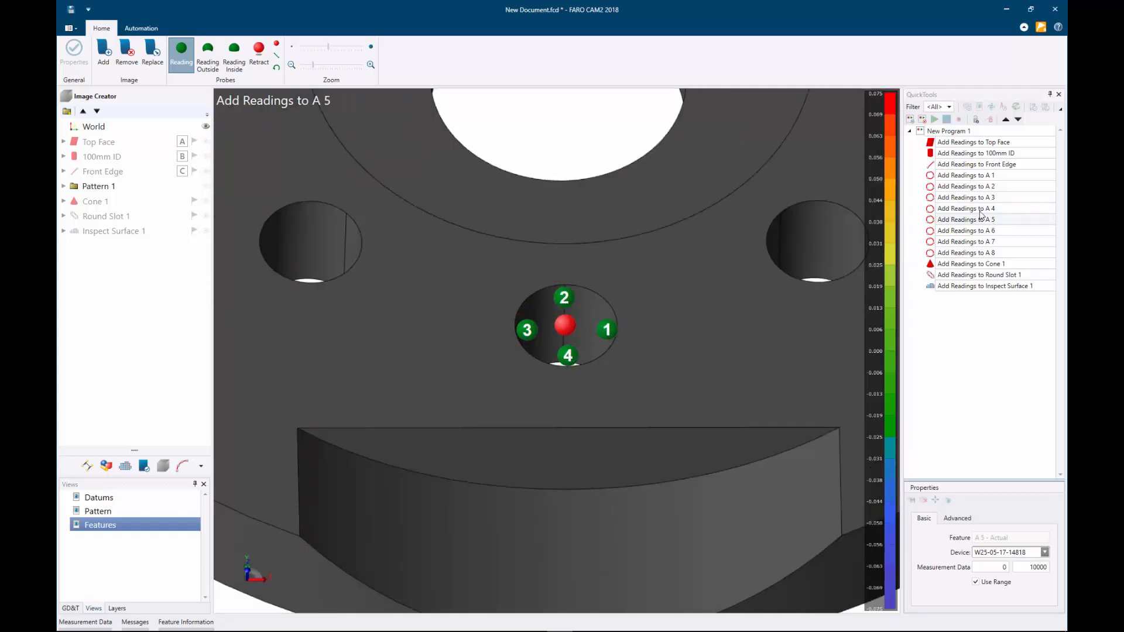
{"action": "left_click", "coordinate": [981, 231]}
{"action": "left_click_drag", "start_coordinate": [526, 319], "coordinate": [533, 320]}
{"action": "left_click_drag", "start_coordinate": [563, 284], "coordinate": [563, 297]}
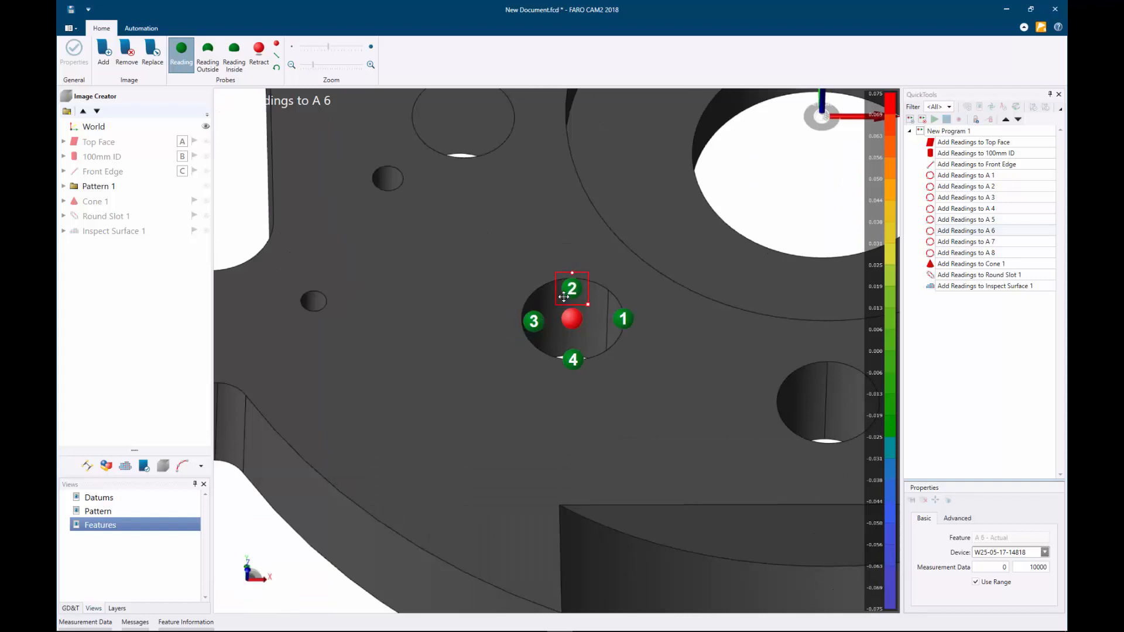
{"action": "left_click_drag", "start_coordinate": [623, 318], "coordinate": [612, 322]}
{"action": "left_click", "coordinate": [573, 359]}
{"action": "mouse_move", "coordinate": [573, 359]}
{"action": "left_mouse_down"}
{"action": "mouse_move", "coordinate": [576, 349]}
{"action": "mouse_move", "coordinate": [549, 338]}
{"action": "left_mouse_up"}
Step: Shift reading markers 1 to 4 inside the circle outline in the A 7 and A 8 images
{"action": "left_click", "coordinate": [994, 242]}
{"action": "left_click_drag", "start_coordinate": [588, 297], "coordinate": [589, 308]}
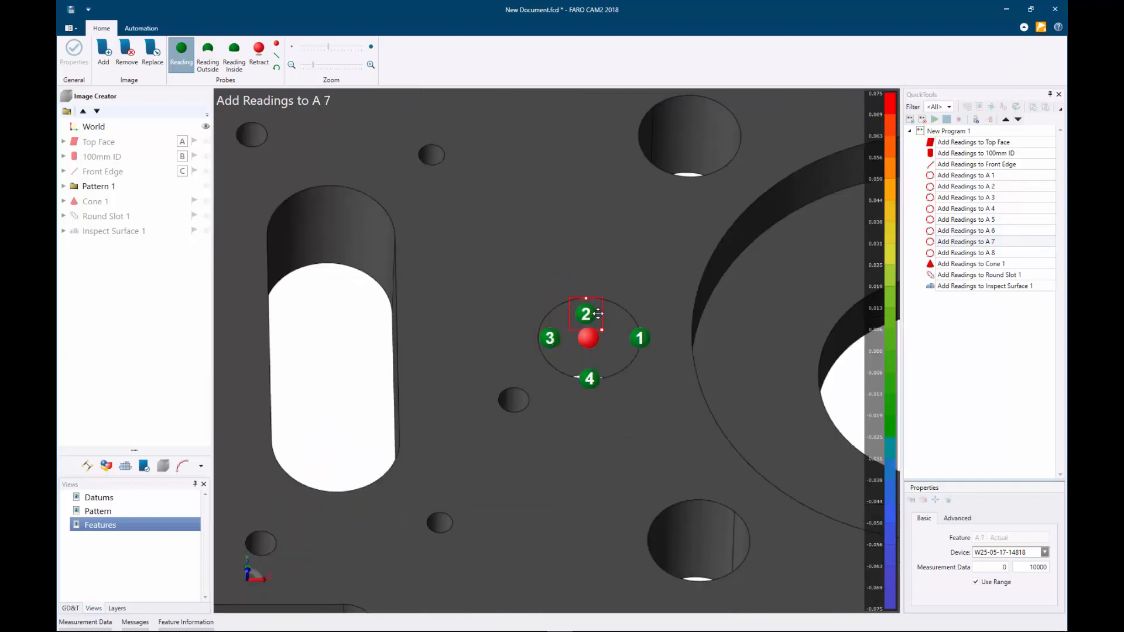
{"action": "left_click_drag", "start_coordinate": [640, 337], "coordinate": [629, 341]}
{"action": "left_click_drag", "start_coordinate": [589, 379], "coordinate": [590, 368]}
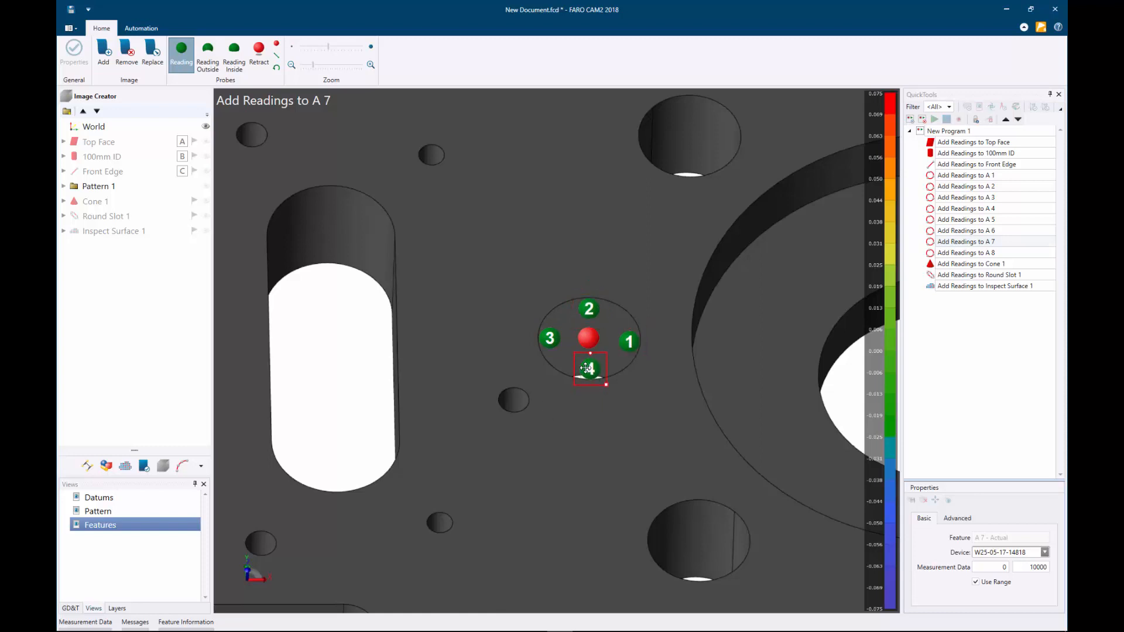
{"action": "left_click", "coordinate": [967, 253]}
{"action": "left_click_drag", "start_coordinate": [590, 291], "coordinate": [590, 305]}
{"action": "left_click_drag", "start_coordinate": [539, 338], "coordinate": [551, 341]}
{"action": "left_click_drag", "start_coordinate": [642, 333], "coordinate": [632, 337]}
{"action": "mouse_move", "coordinate": [593, 373]}
{"action": "left_mouse_down"}
{"action": "mouse_move", "coordinate": [593, 364]}
{"action": "mouse_move", "coordinate": [566, 390]}
{"action": "mouse_move", "coordinate": [547, 305]}
{"action": "mouse_move", "coordinate": [518, 325]}
{"action": "mouse_move", "coordinate": [528, 302]}
{"action": "mouse_move", "coordinate": [603, 323]}
{"action": "mouse_move", "coordinate": [584, 375]}
{"action": "mouse_move", "coordinate": [530, 351]}
{"action": "mouse_move", "coordinate": [508, 320]}
{"action": "left_mouse_up"}
Step: For Cone 1, keep markers 1–3 around the inner opening and spread 4–7 around the outer wall, ending with 7 at the lower right
{"action": "left_click", "coordinate": [957, 265]}
{"action": "left_click_drag", "start_coordinate": [568, 266], "coordinate": [561, 280]}
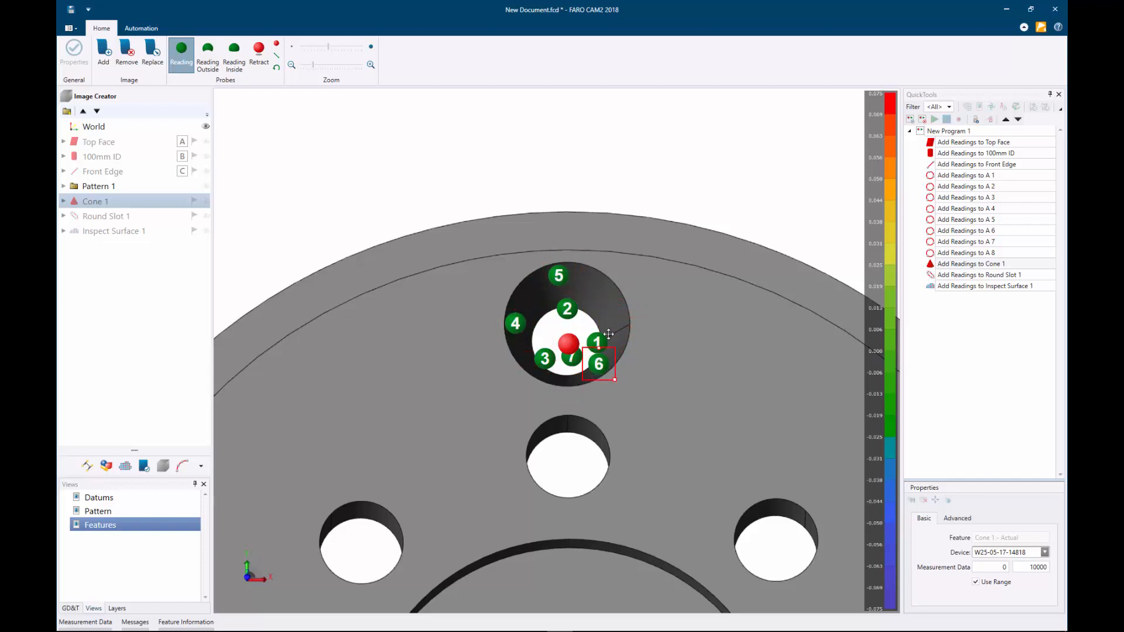
{"action": "mouse_move", "coordinate": [599, 361]}
{"action": "left_mouse_down"}
{"action": "mouse_move", "coordinate": [611, 298]}
{"action": "mouse_move", "coordinate": [591, 365]}
{"action": "left_mouse_up"}
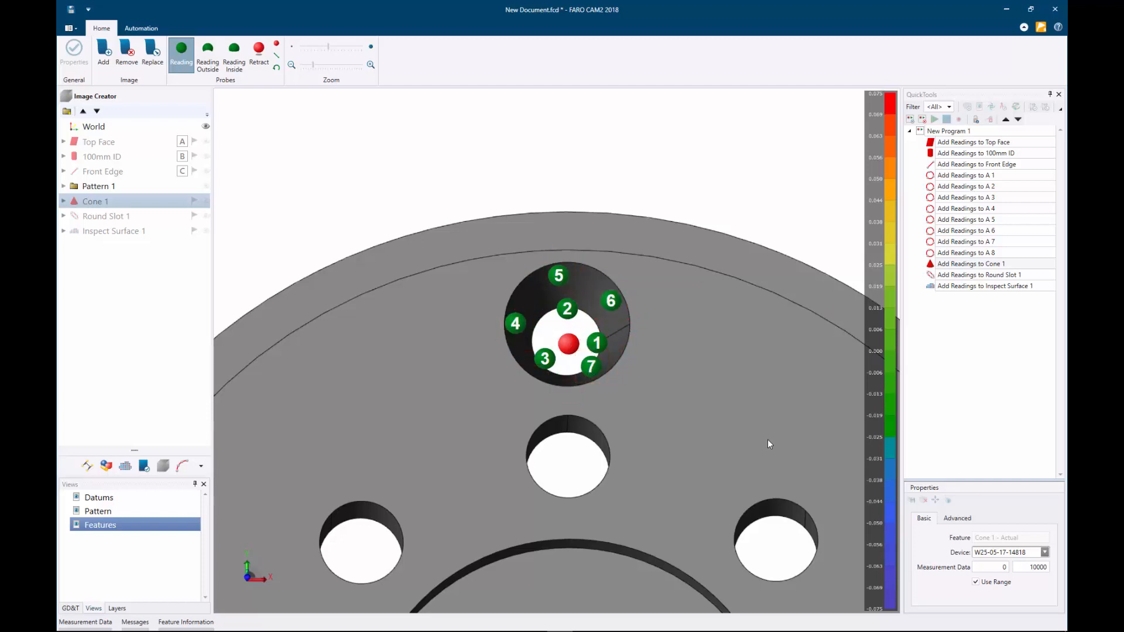
Step: Select the readings commands for A 1 through A 8 together
{"action": "left_click", "coordinate": [953, 177]}
{"action": "left_click", "coordinate": [965, 242], "text": "shift"}
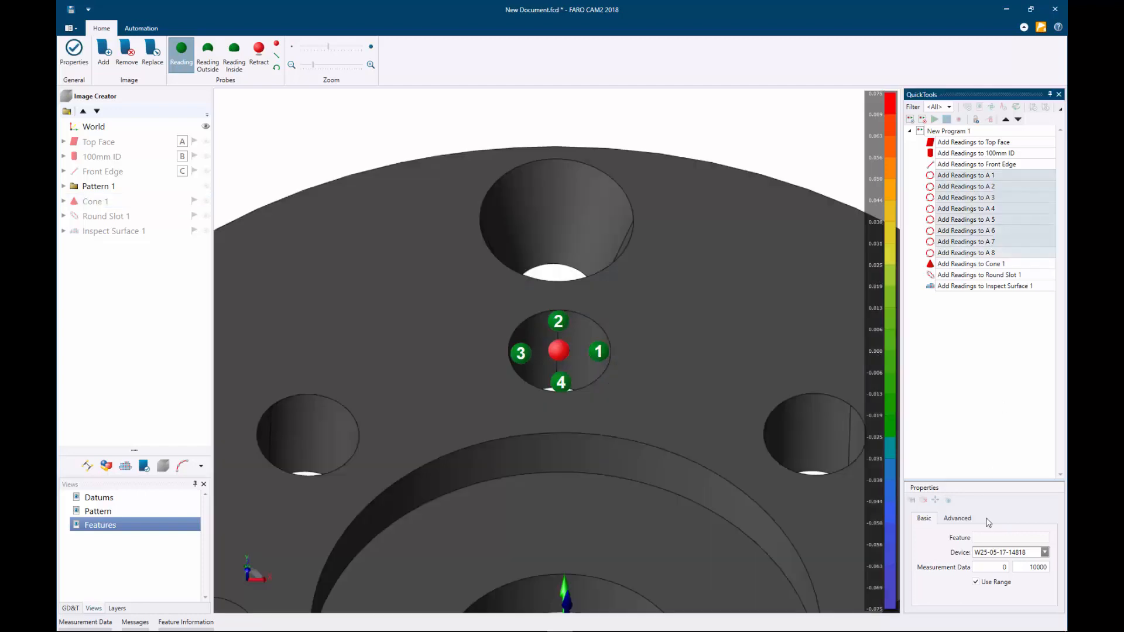
Step: Set the Cone 1 readings command to 7 readings with no range
{"action": "left_click", "coordinate": [963, 265]}
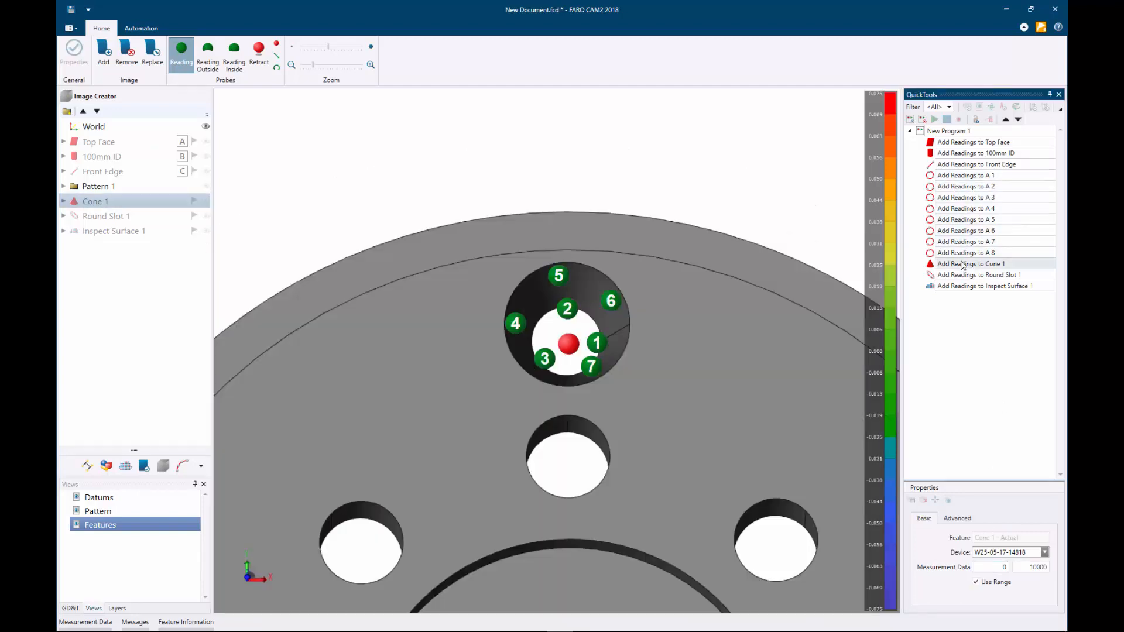
{"action": "left_click", "coordinate": [1004, 567]}
{"action": "type", "text": "7"}
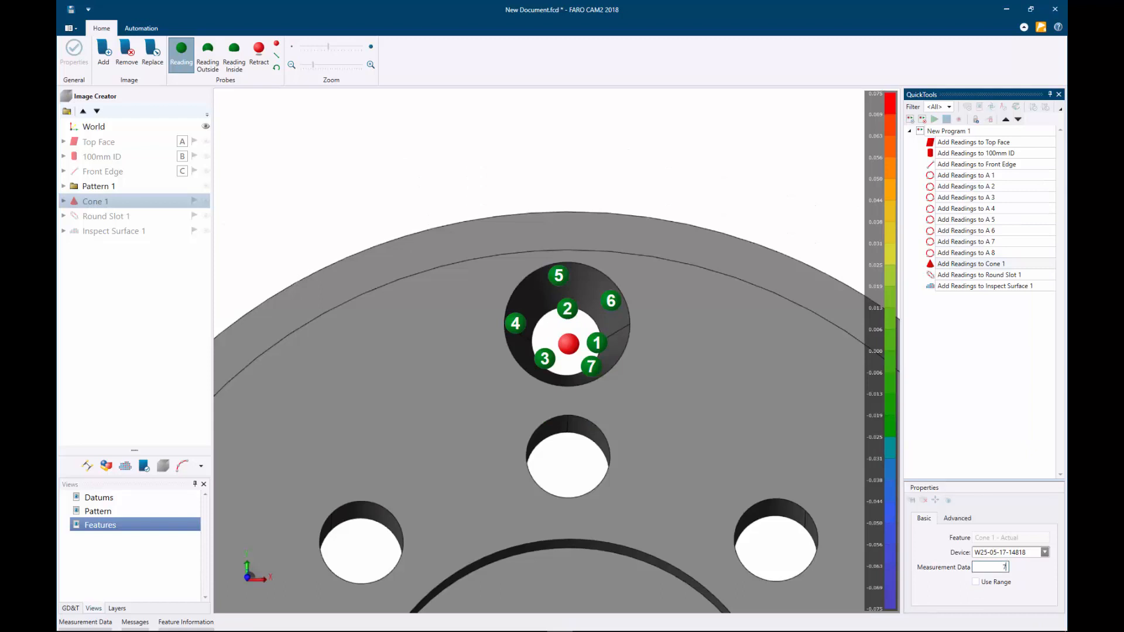
Step: Arrange Round Slot 1 markers 1–7 clockwise inside the slot, from its upper left over the top and down the right side to the bottom
{"action": "left_click", "coordinate": [943, 274]}
{"action": "left_click_drag", "start_coordinate": [458, 196], "coordinate": [458, 209]}
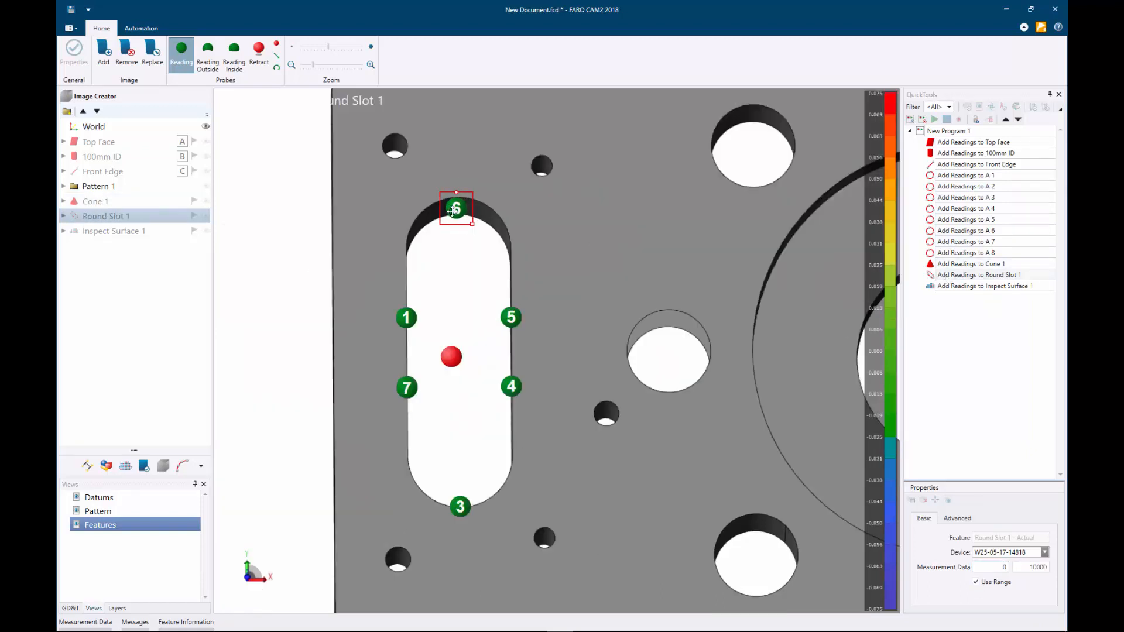
{"action": "left_click_drag", "start_coordinate": [513, 320], "coordinate": [501, 312]}
{"action": "left_click_drag", "start_coordinate": [511, 386], "coordinate": [491, 389]}
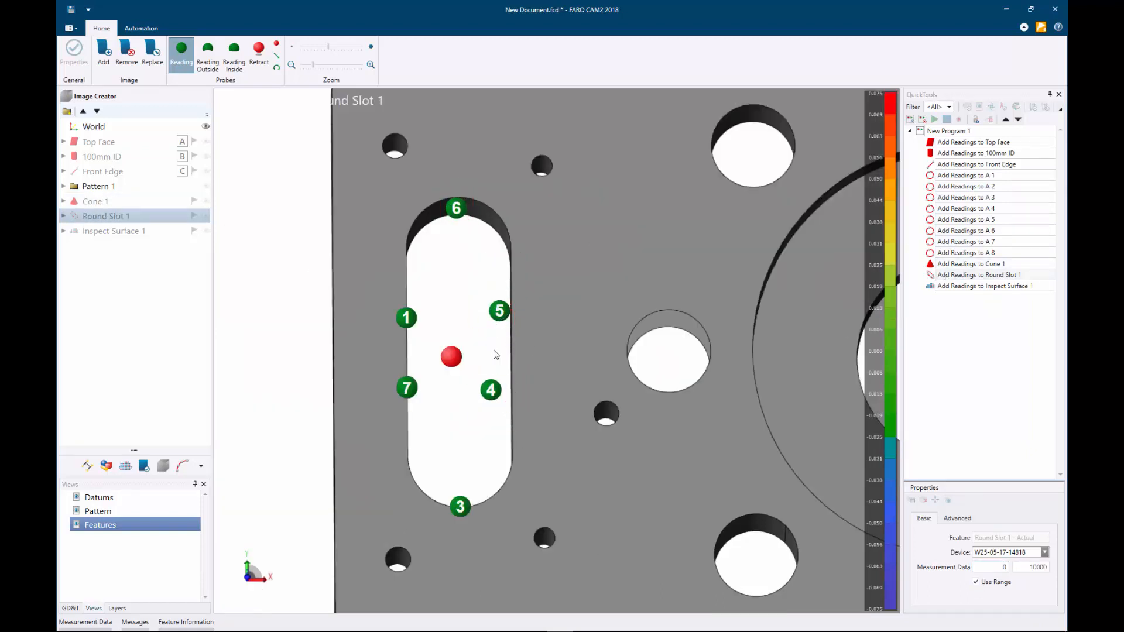
{"action": "left_click", "coordinate": [407, 319]}
{"action": "left_click_drag", "start_coordinate": [407, 319], "coordinate": [417, 242]}
{"action": "mouse_move", "coordinate": [407, 387]}
{"action": "left_mouse_down"}
{"action": "mouse_move", "coordinate": [433, 404]}
{"action": "mouse_move", "coordinate": [455, 209]}
{"action": "left_mouse_up"}
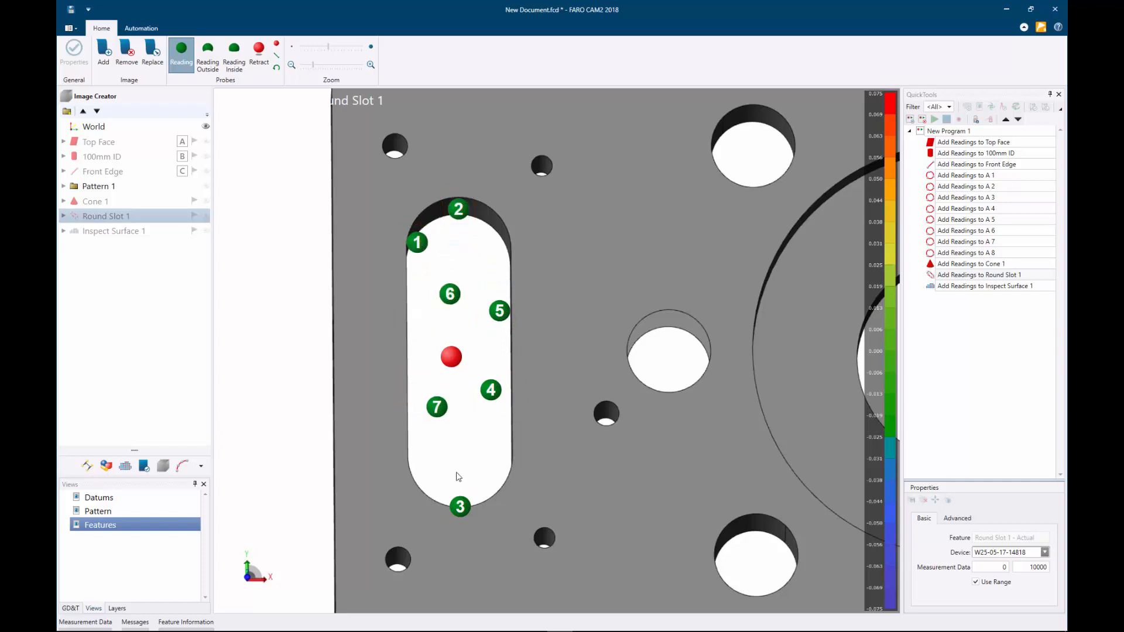
{"action": "mouse_move", "coordinate": [460, 506]}
{"action": "left_mouse_down"}
{"action": "mouse_move", "coordinate": [495, 240]}
{"action": "mouse_move", "coordinate": [491, 265]}
{"action": "left_mouse_up"}
{"action": "left_click_drag", "start_coordinate": [500, 313], "coordinate": [472, 303]}
{"action": "mouse_move", "coordinate": [491, 391]}
{"action": "left_mouse_down"}
{"action": "mouse_move", "coordinate": [500, 304]}
{"action": "mouse_move", "coordinate": [501, 419]}
{"action": "mouse_move", "coordinate": [447, 417]}
{"action": "mouse_move", "coordinate": [470, 505]}
{"action": "left_mouse_up"}
{"action": "left_click", "coordinate": [473, 305]}
{"action": "mouse_move", "coordinate": [450, 293]}
{"action": "left_mouse_down"}
{"action": "mouse_move", "coordinate": [501, 515]}
{"action": "mouse_move", "coordinate": [495, 477]}
{"action": "left_mouse_up"}
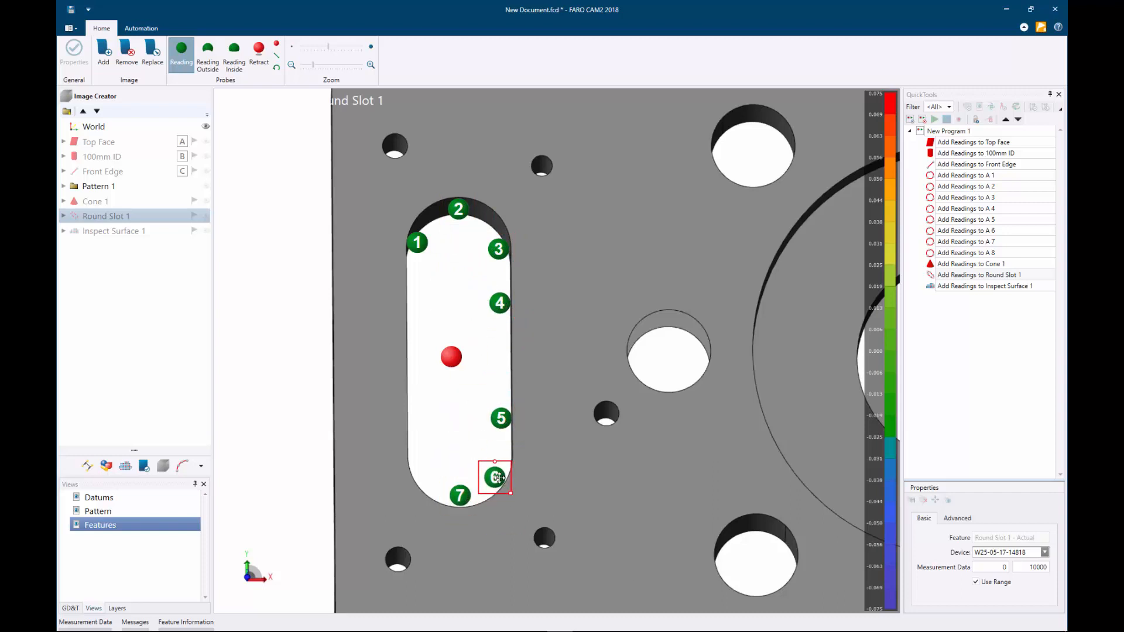
Step: Add reading markers 8 to 10 up the left side of Round Slot 1 and turn off its readings range
{"action": "left_click", "coordinate": [423, 472]}
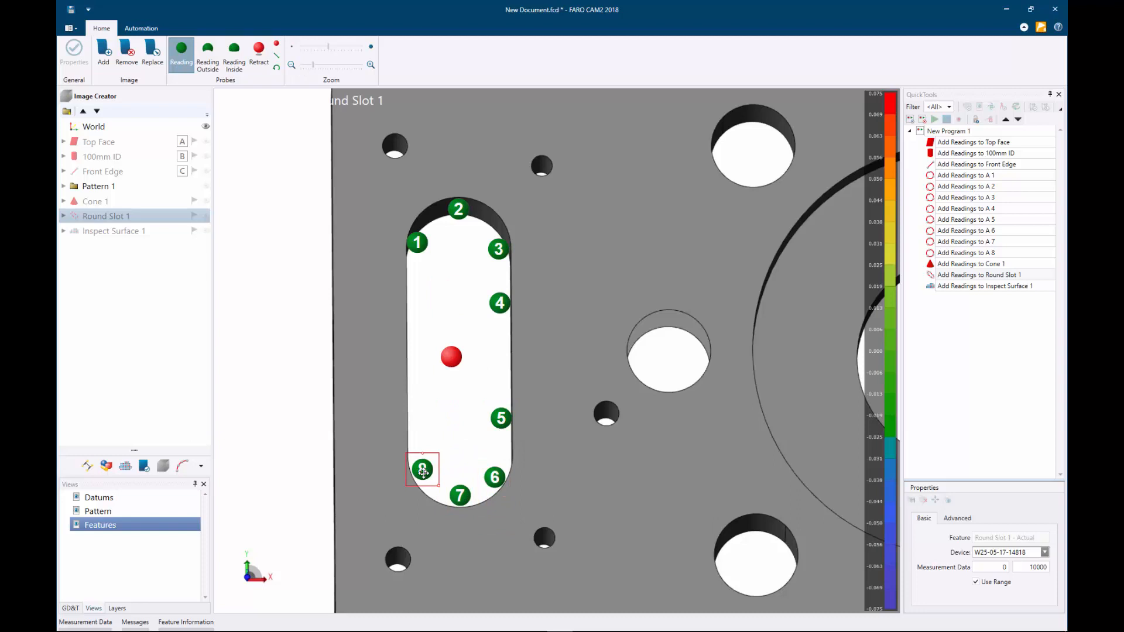
{"action": "left_click", "coordinate": [416, 417]}
{"action": "left_click", "coordinate": [418, 297]}
{"action": "left_click_drag", "start_coordinate": [415, 418], "coordinate": [419, 417]}
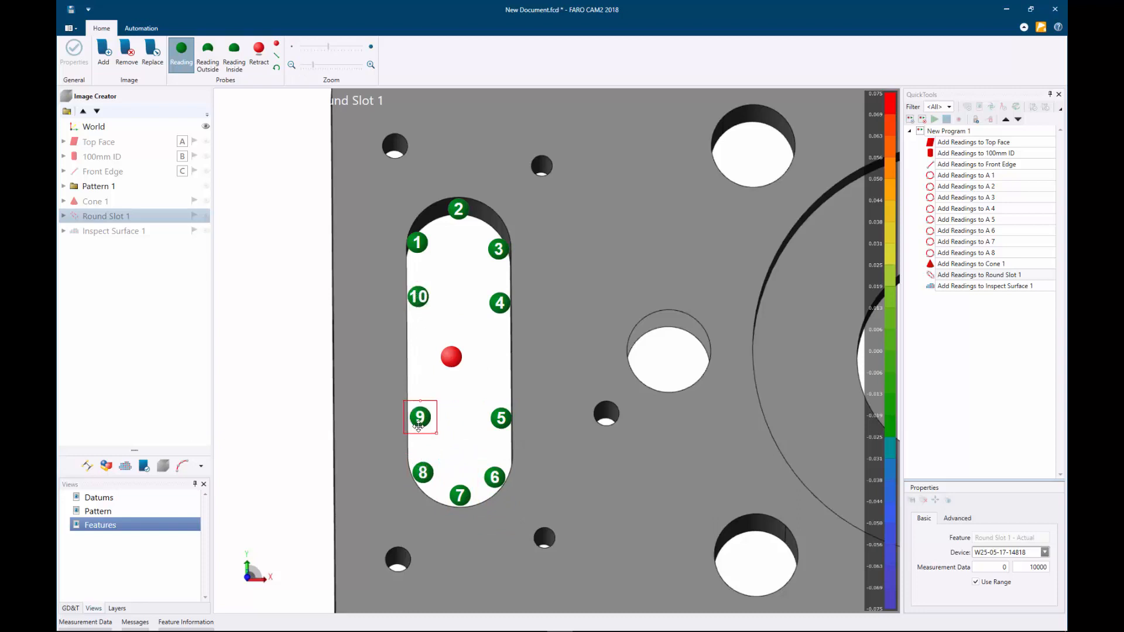
{"action": "left_click", "coordinate": [976, 582]}
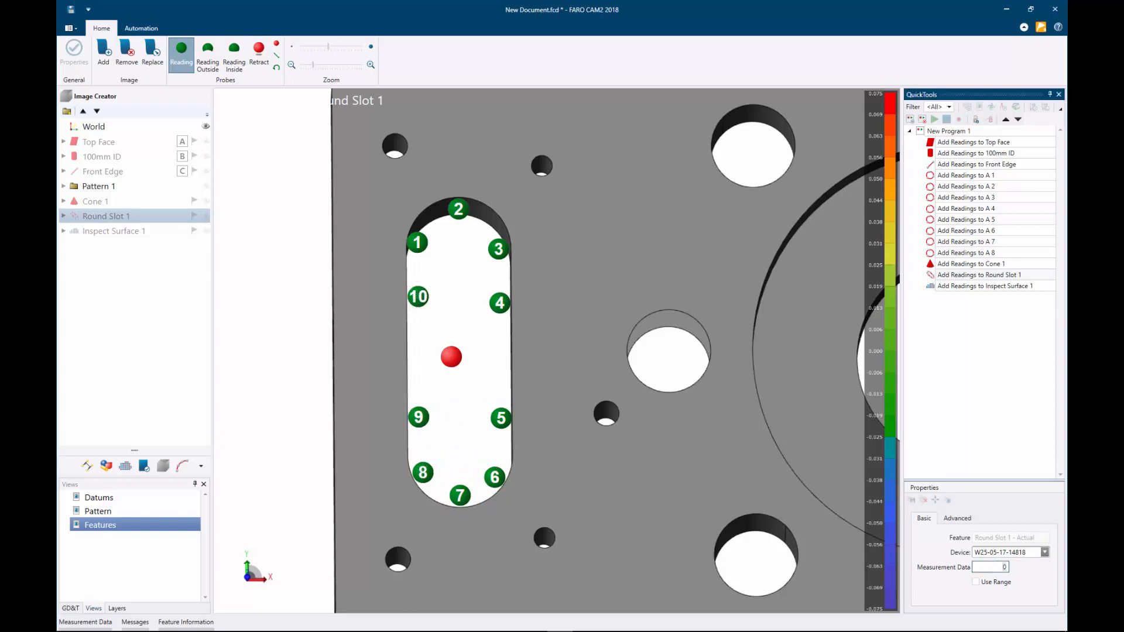
Step: Add the second full-part image in the image list to the Inspect Surface 1 readings command
{"action": "left_click", "coordinate": [979, 286]}
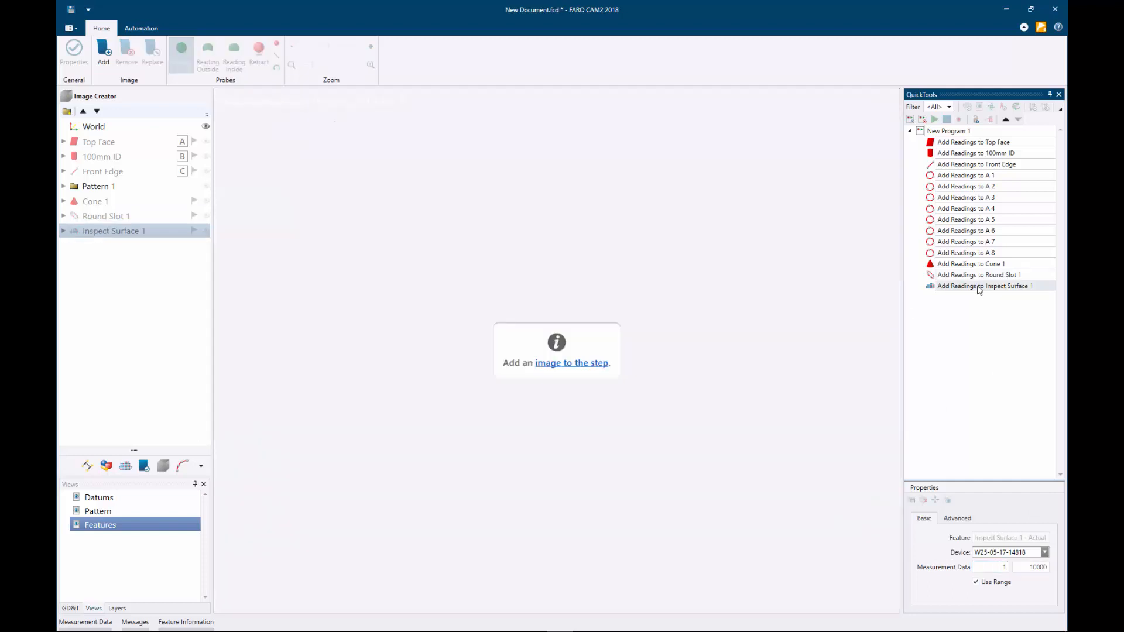
{"action": "left_click", "coordinate": [580, 364]}
{"action": "mouse_move", "coordinate": [439, 176]}
{"action": "left_mouse_down"}
{"action": "mouse_move", "coordinate": [436, 313]}
{"action": "mouse_move", "coordinate": [436, 170]}
{"action": "left_mouse_up"}
{"action": "left_click", "coordinate": [330, 175]}
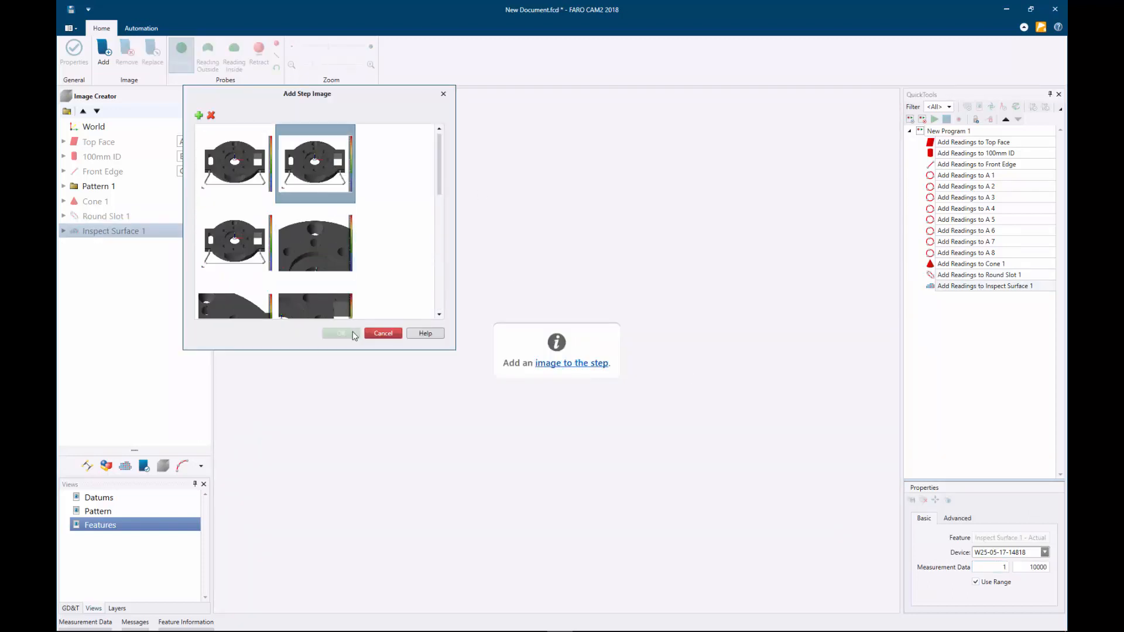
{"action": "double_click", "coordinate": [338, 183]}
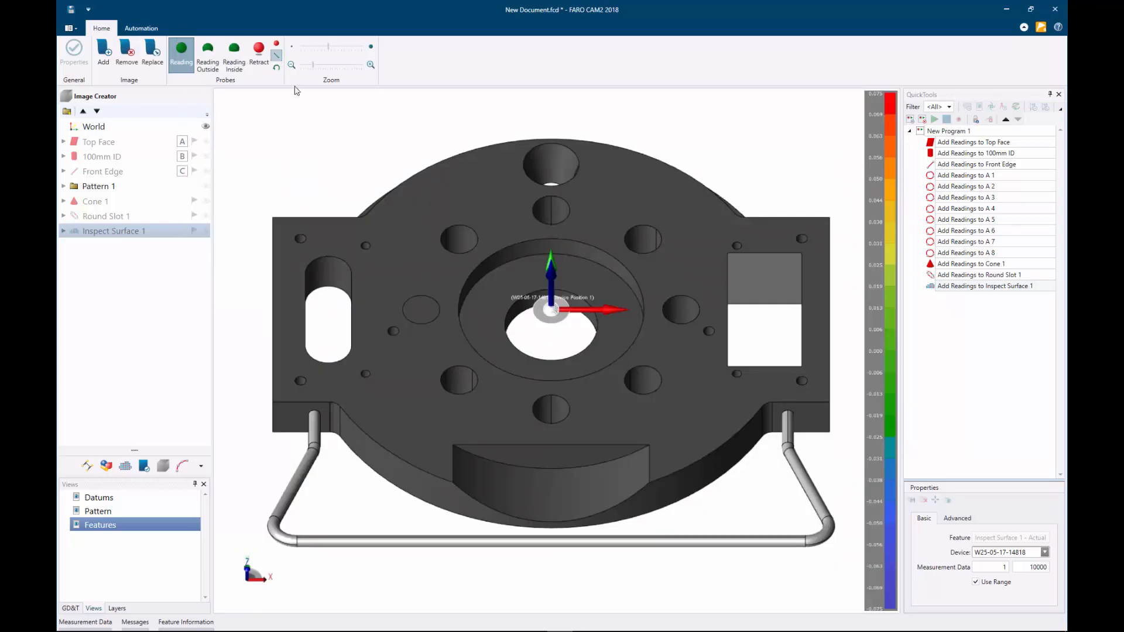
Step: Place a large numbered arrow on the Inspect Surface 1 image, pointing straight down from the bore centre across the curved front surface
{"action": "left_click", "coordinate": [276, 55]}
{"action": "left_click", "coordinate": [490, 379]}
{"action": "mouse_move", "coordinate": [497, 387]}
{"action": "left_mouse_down"}
{"action": "mouse_move", "coordinate": [591, 482]}
{"action": "mouse_move", "coordinate": [532, 441]}
{"action": "left_mouse_up"}
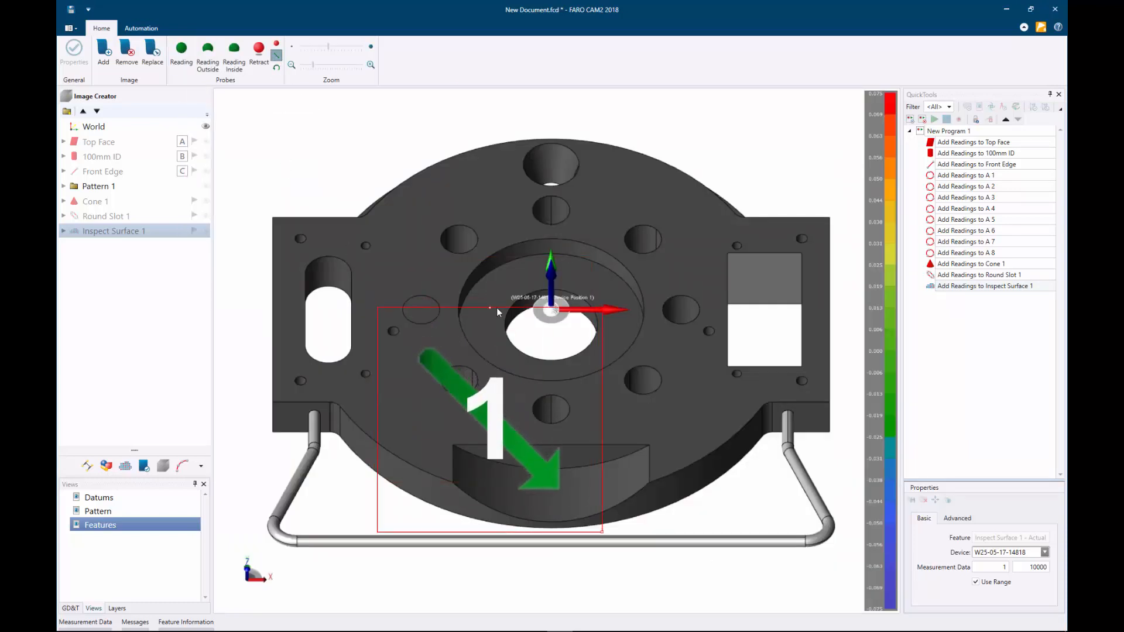
{"action": "left_click_drag", "start_coordinate": [491, 308], "coordinate": [570, 338]}
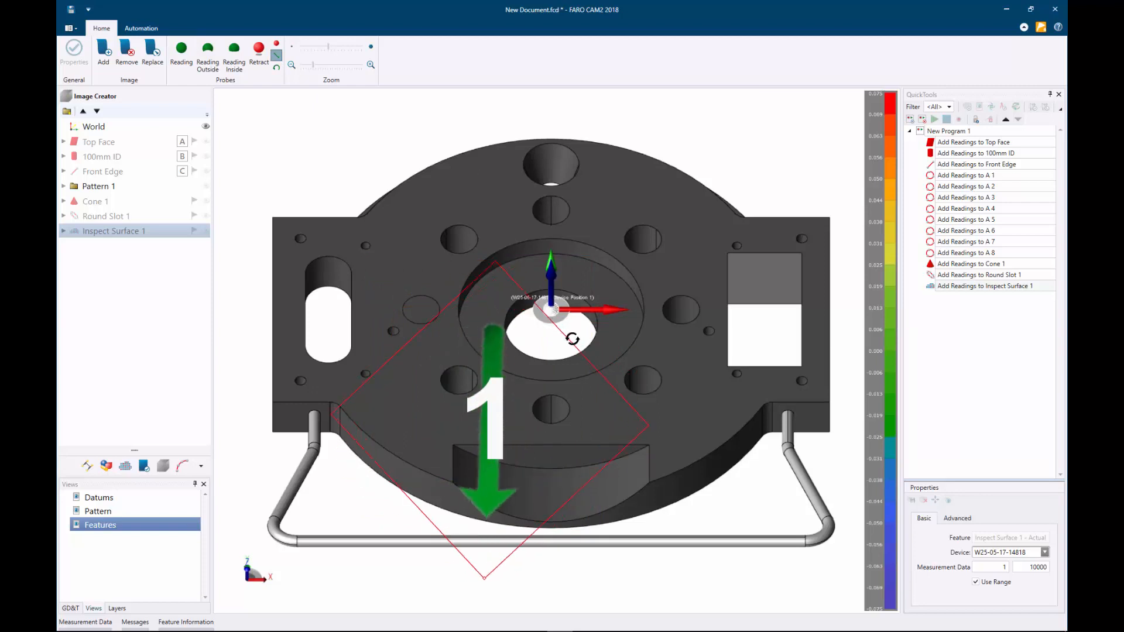
{"action": "left_click_drag", "start_coordinate": [495, 360], "coordinate": [560, 346]}
{"action": "left_click", "coordinate": [692, 597]}
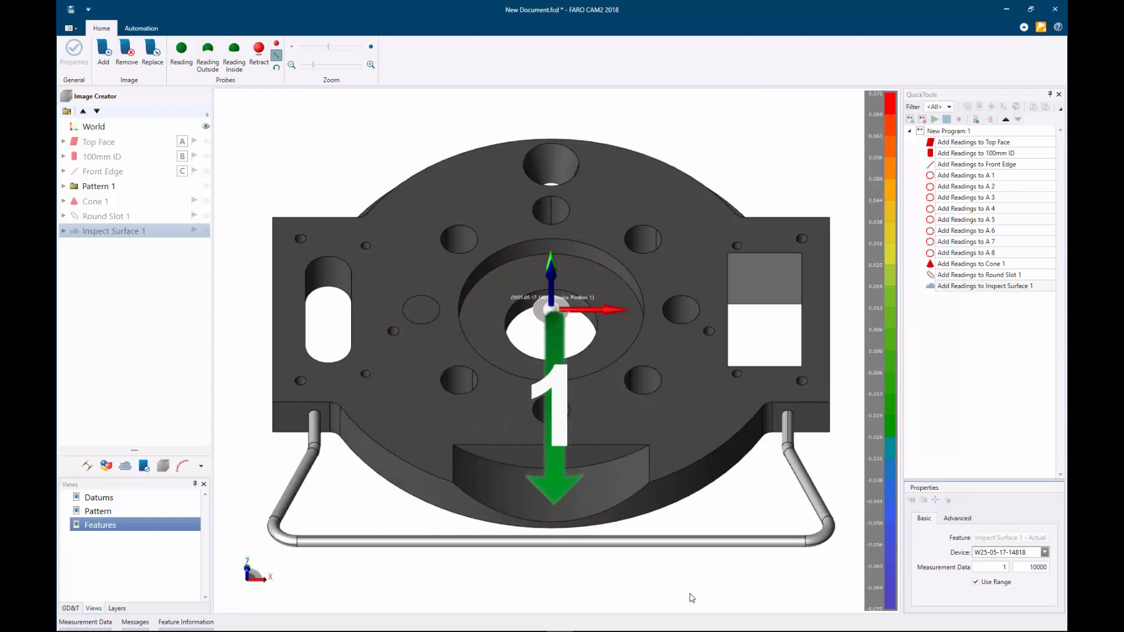
Step: Leave Image Creator for the feature list and start recording further commands into New Program 1
{"action": "left_click", "coordinate": [87, 465]}
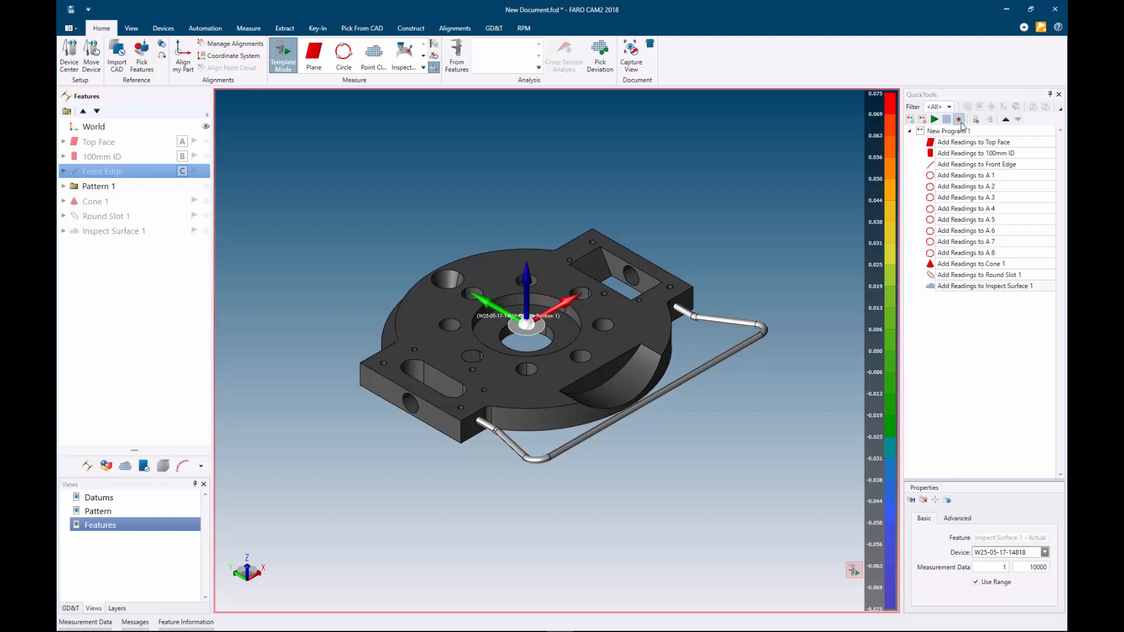
{"action": "left_click", "coordinate": [960, 120]}
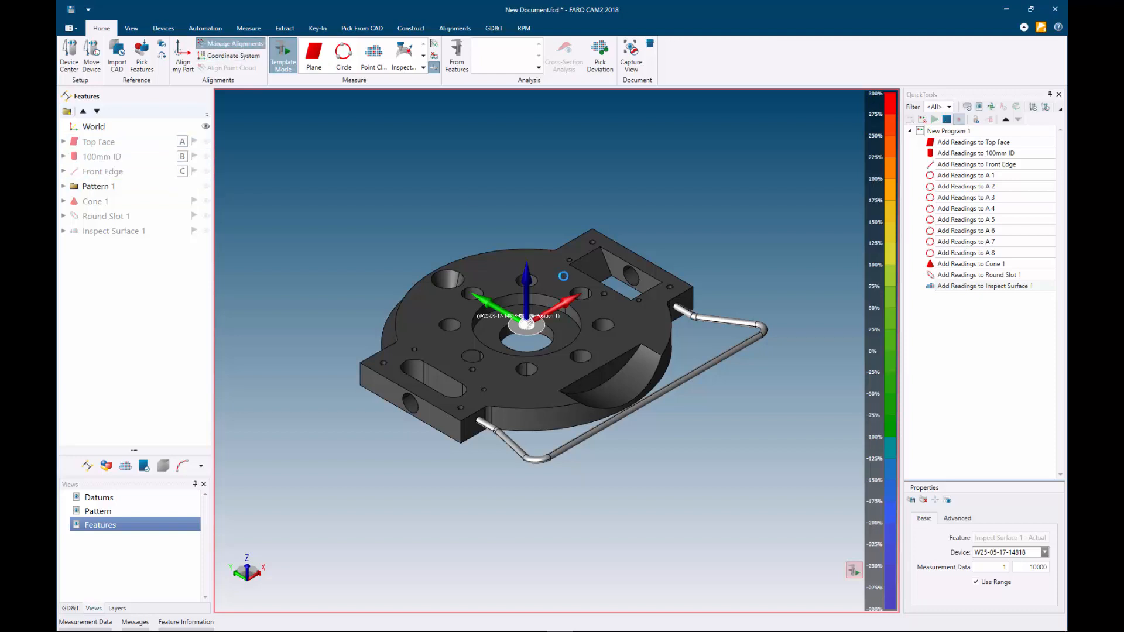
Step: Create and solve a datum alignment using A Top Face as primary, B 100mm ID as secondary and C Front Edge as tertiary
{"action": "left_click", "coordinate": [387, 284]}
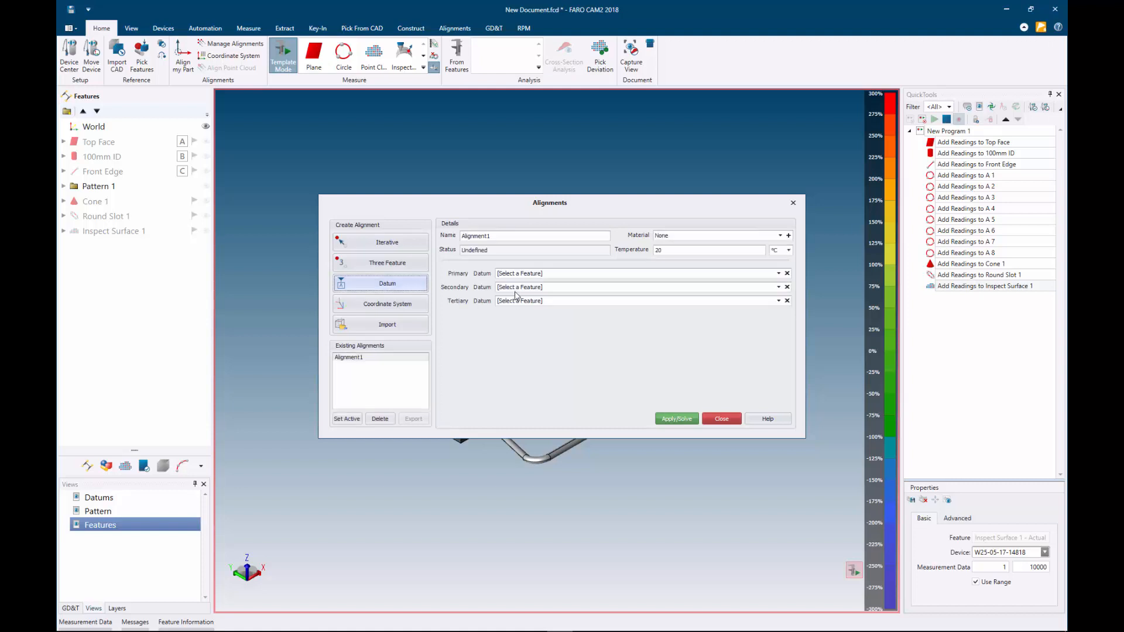
{"action": "left_click", "coordinate": [517, 273]}
{"action": "left_click", "coordinate": [517, 295]}
{"action": "left_click", "coordinate": [518, 287]}
{"action": "left_click", "coordinate": [517, 307]}
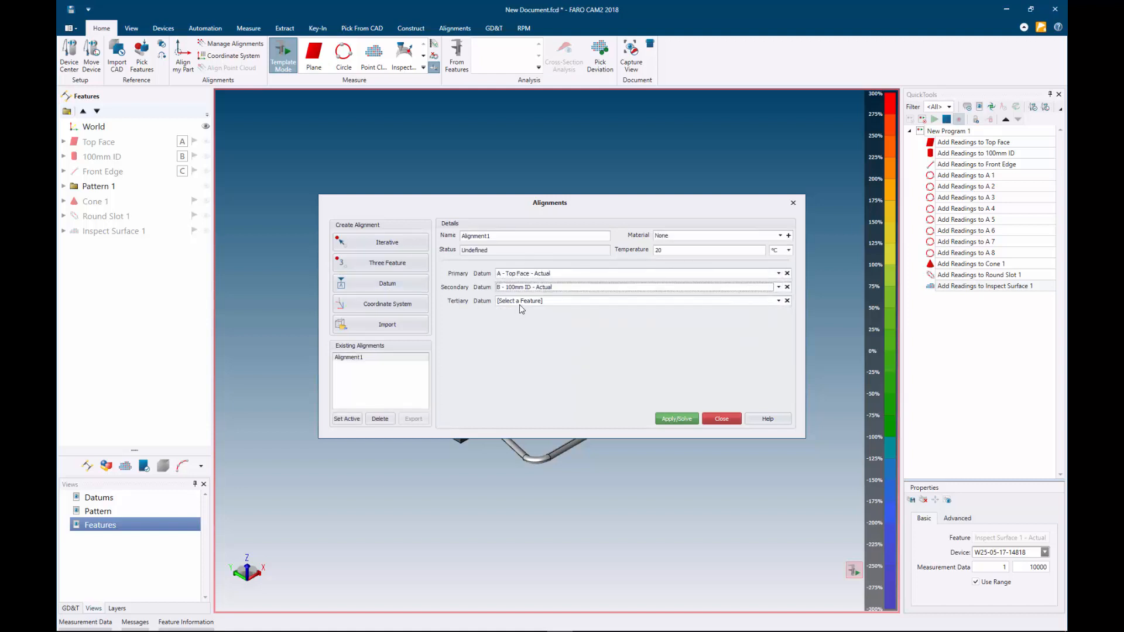
{"action": "left_click", "coordinate": [517, 300]}
{"action": "left_click", "coordinate": [517, 321]}
{"action": "left_click", "coordinate": [677, 418]}
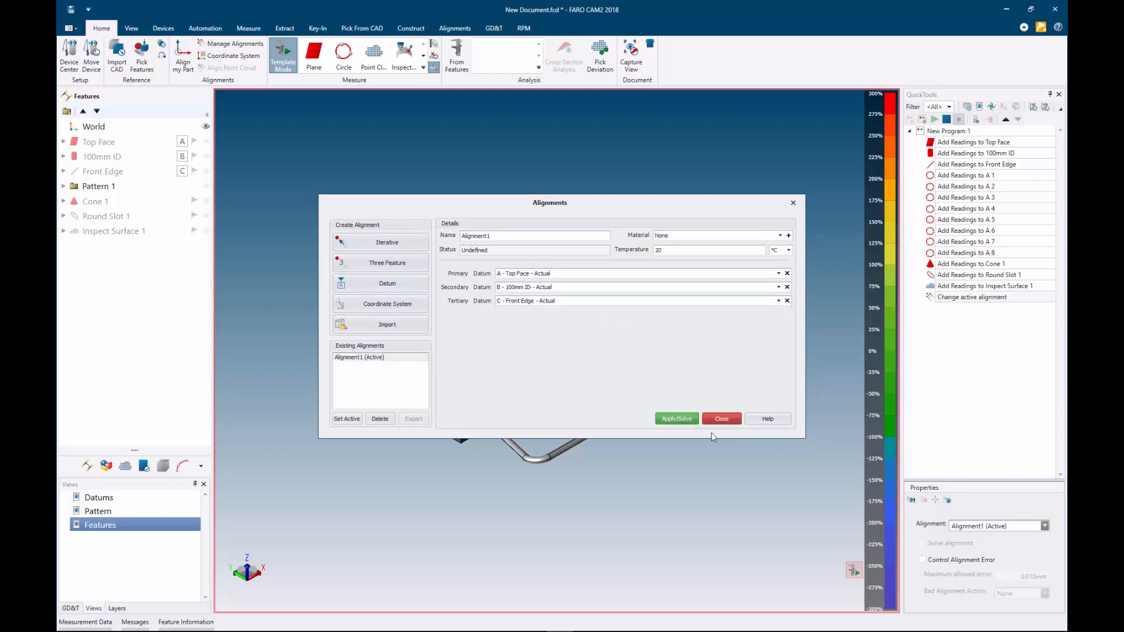
{"action": "left_click", "coordinate": [722, 424]}
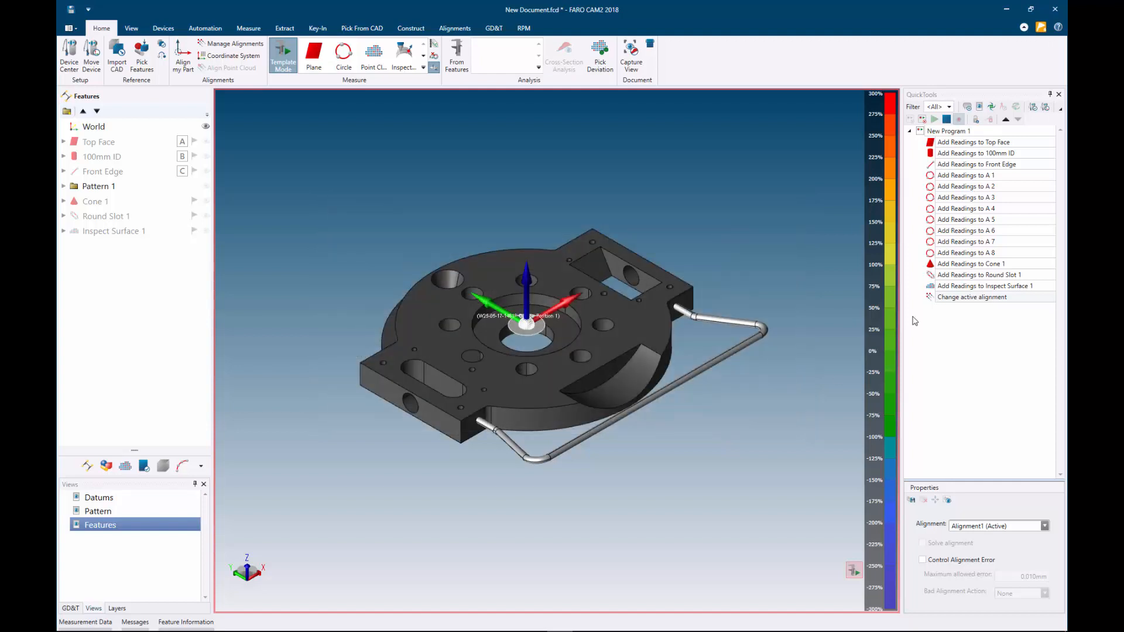
Step: Insert the comment "Inspection complete, clikc OK for report" into the program after the Inspect Surface 1 readings
{"action": "left_click", "coordinate": [992, 297]}
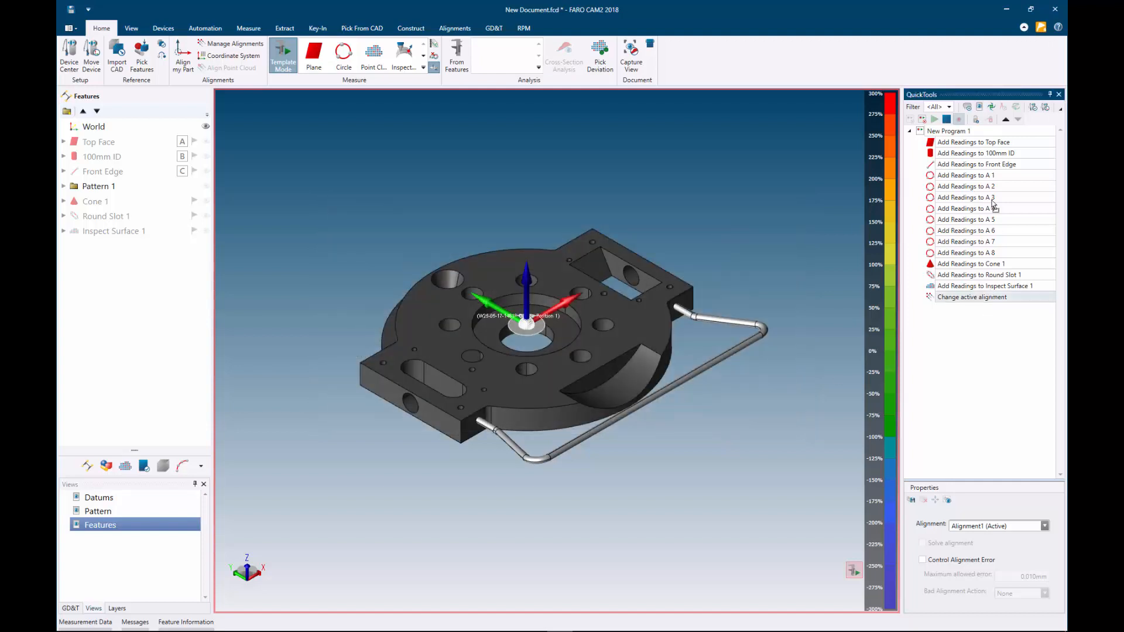
{"action": "left_click", "coordinate": [968, 107]}
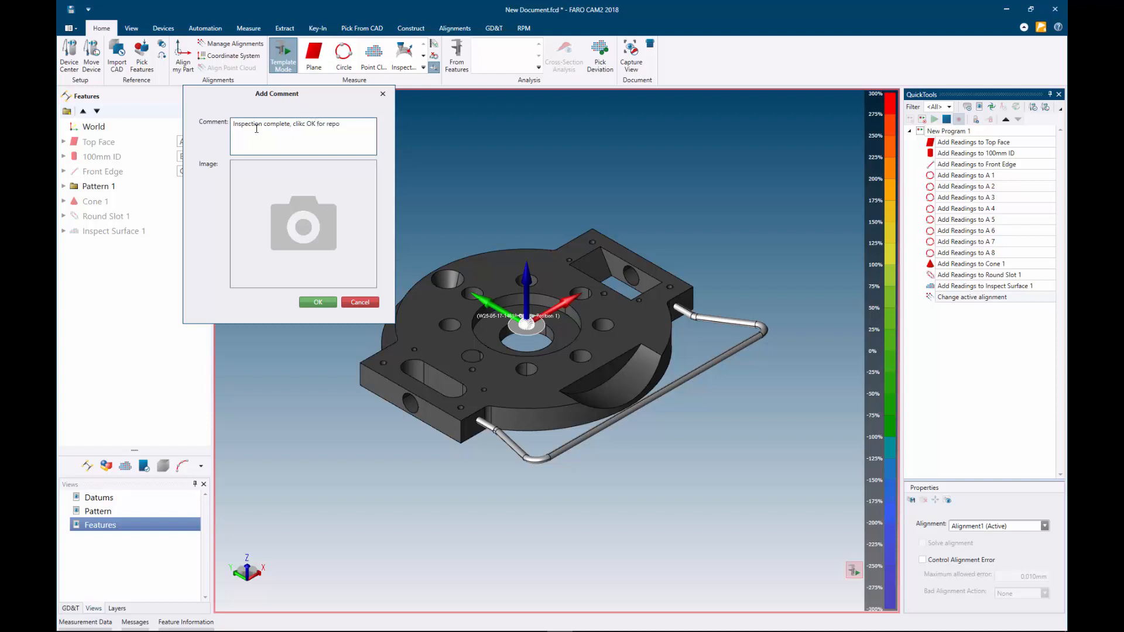
{"action": "left_click", "coordinate": [318, 302]}
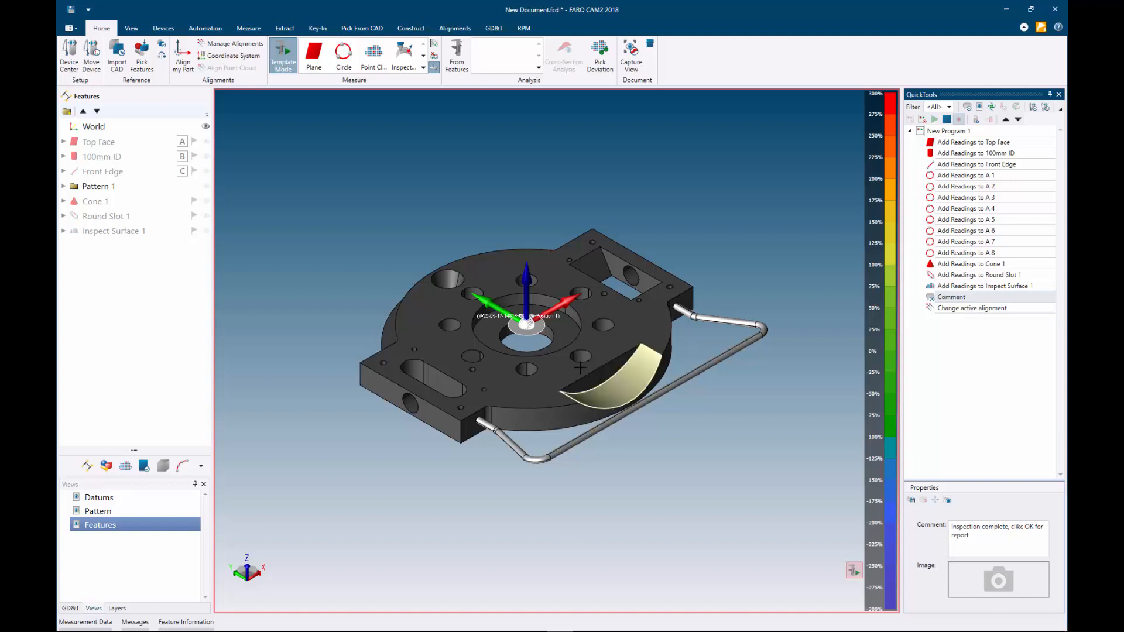
Step: Hide the World coordinate system axes in the part view
{"action": "left_click", "coordinate": [206, 126]}
{"action": "scroll", "coordinate": [602, 394], "scroll_direction": "up", "scroll_amount": 2}
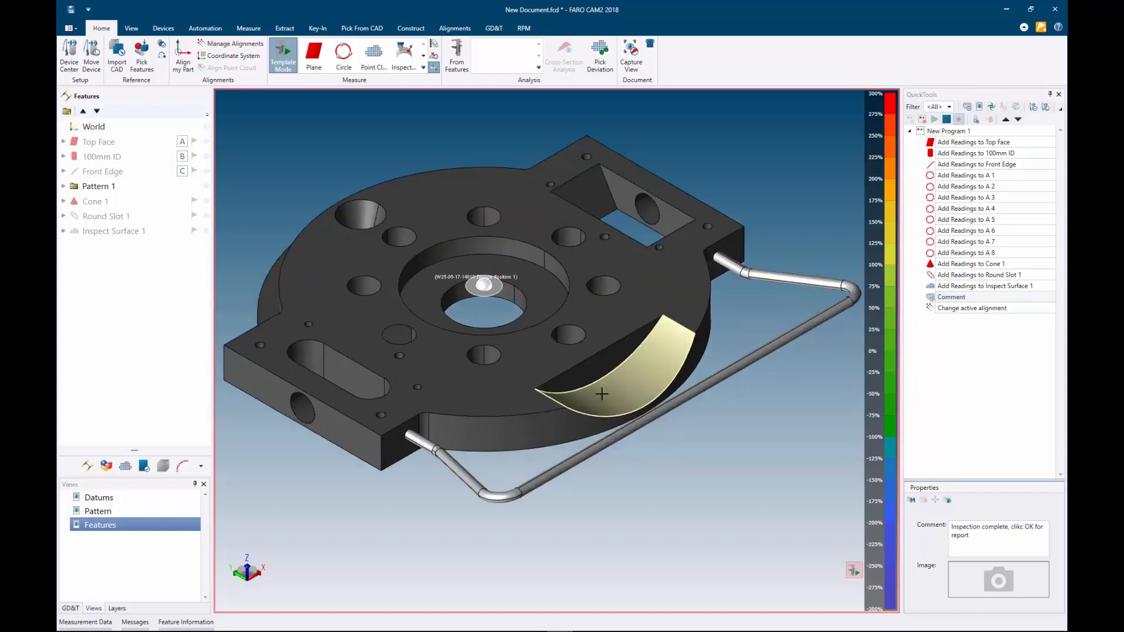
{"action": "left_click", "coordinate": [911, 501]}
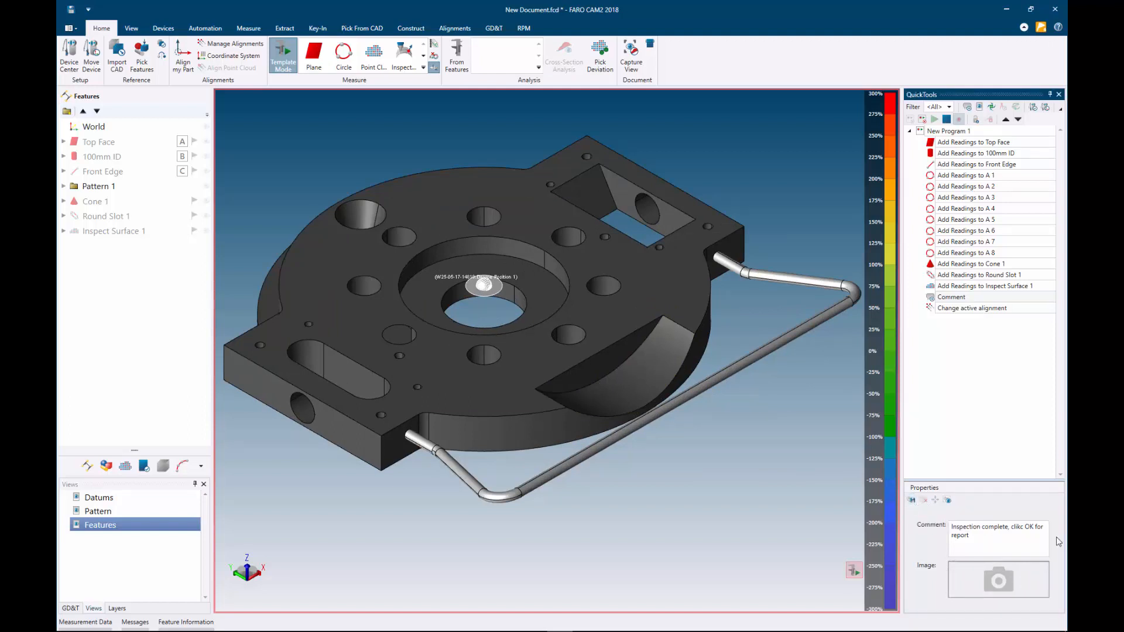
Step: Include all features from Top Face to Inspect Surface 1 plus the Datums, Pattern and Features views in the report list
{"action": "left_click", "coordinate": [143, 465]}
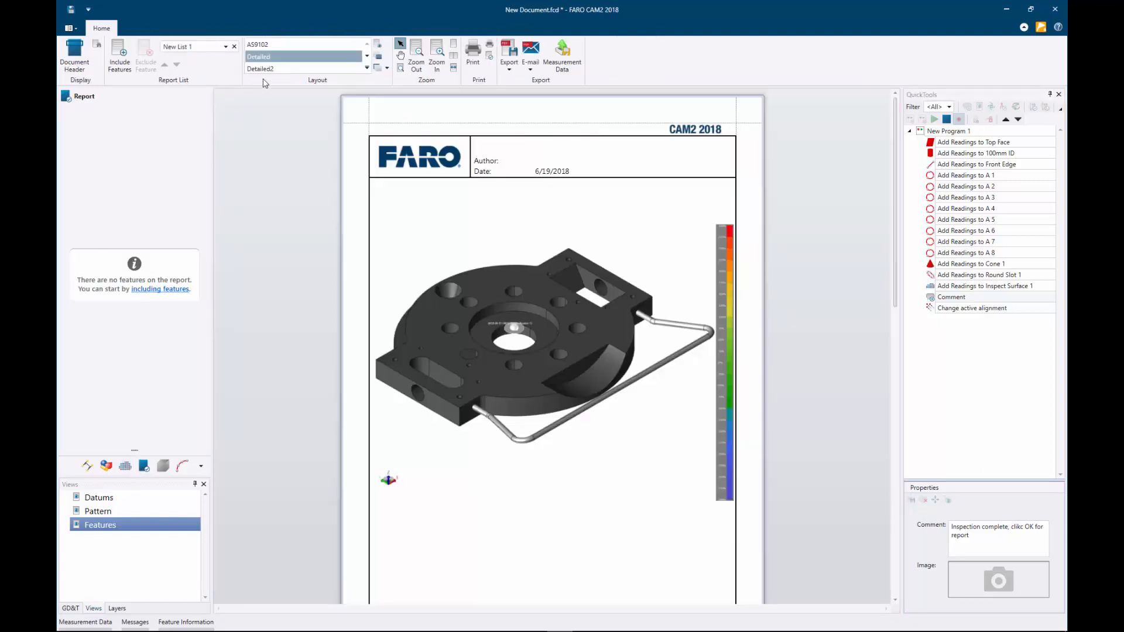
{"action": "left_click", "coordinate": [119, 56]}
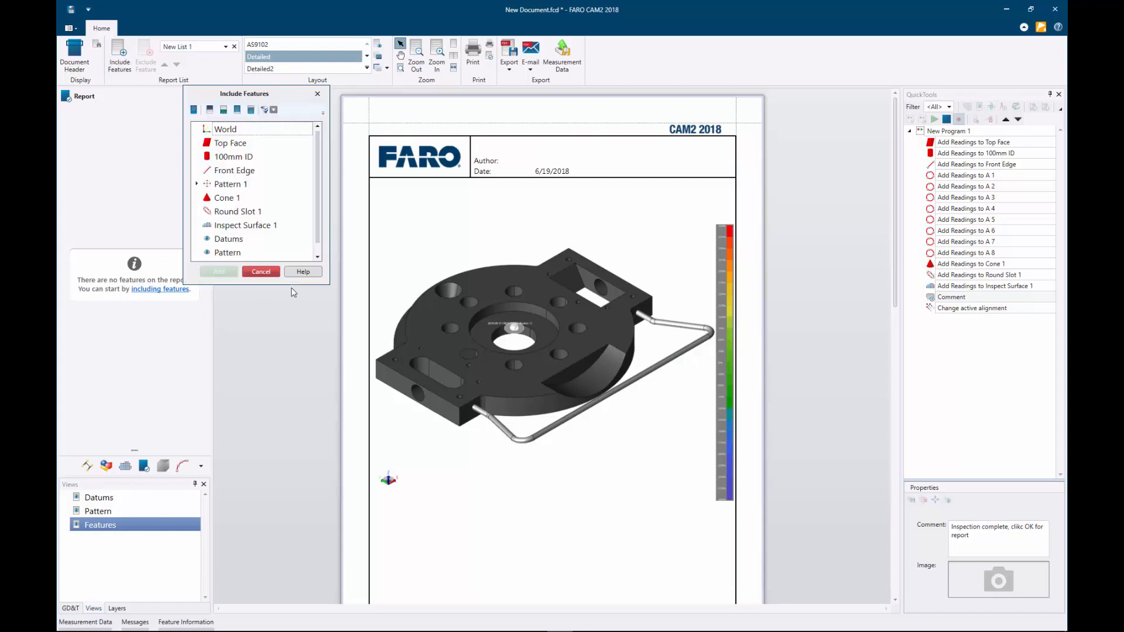
{"action": "left_click", "coordinate": [246, 143]}
{"action": "scroll", "coordinate": [317, 197], "scroll_direction": "down", "scroll_amount": 1}
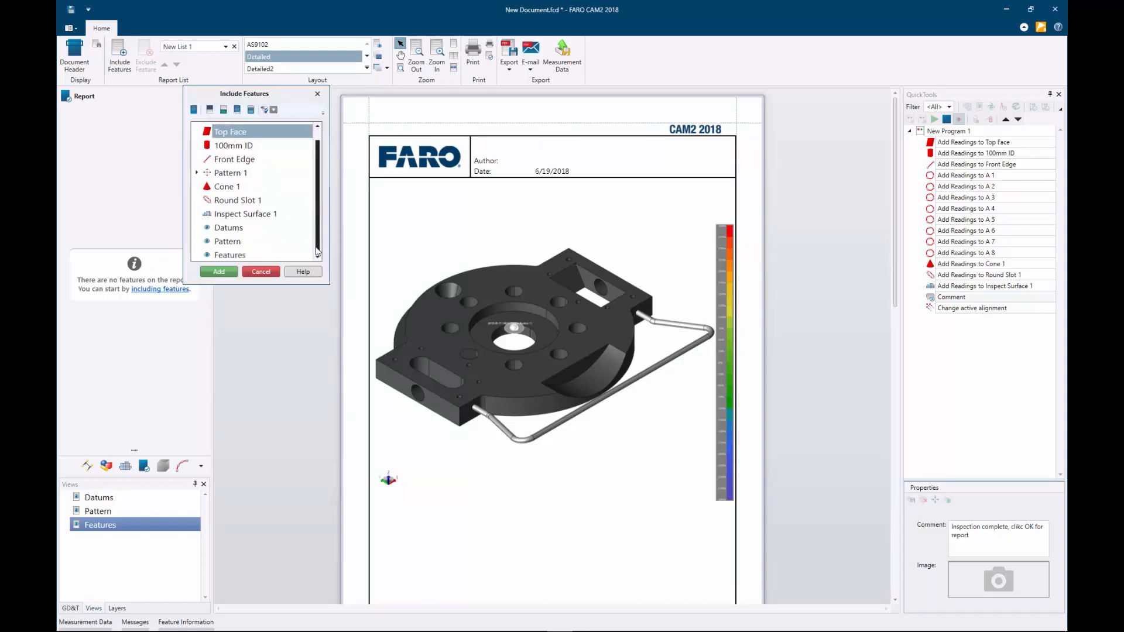
{"action": "left_click", "coordinate": [266, 255]}
{"action": "left_click", "coordinate": [245, 133], "text": "shift"}
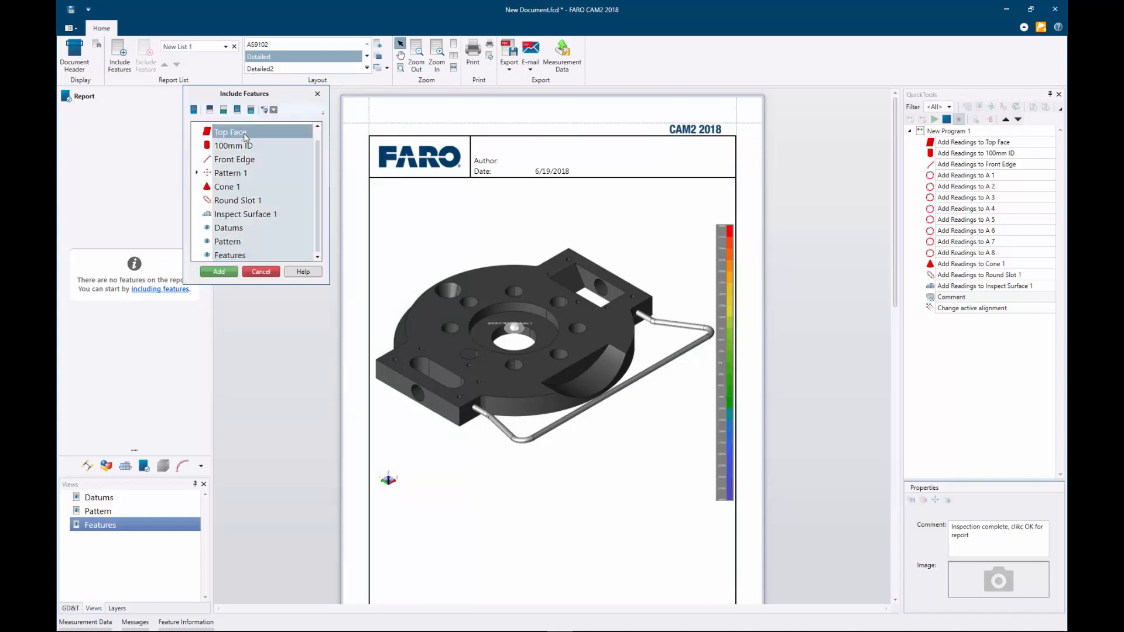
{"action": "left_click", "coordinate": [219, 272]}
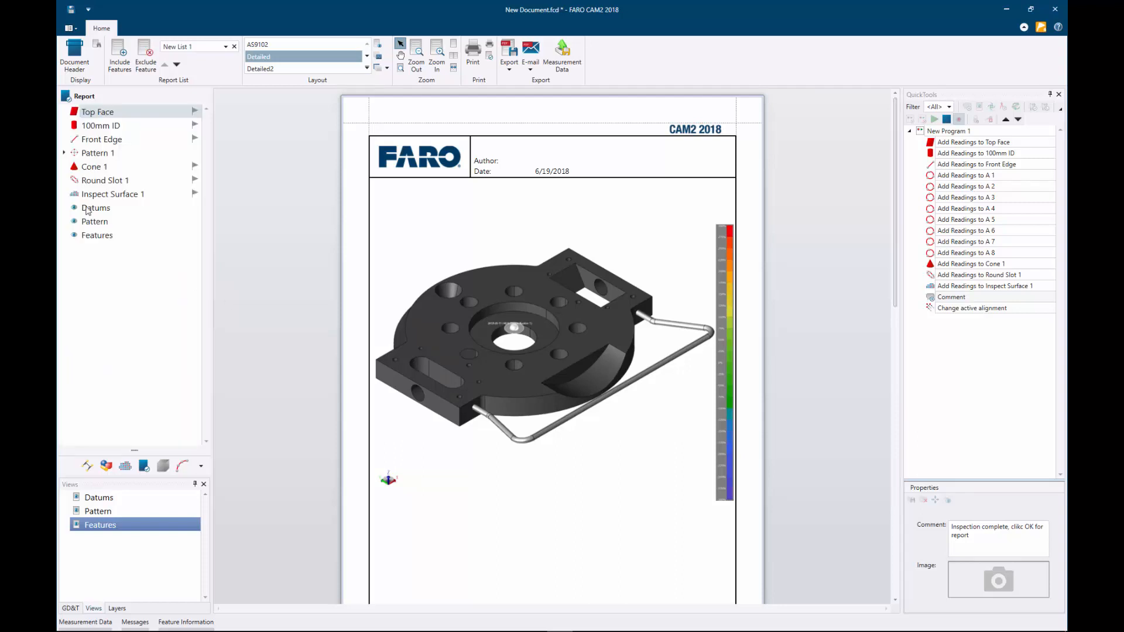
Step: Reorder the report list so Datums precedes Top Face, Pattern precedes Pattern 1, and Features precedes Cone 1
{"action": "left_click", "coordinate": [90, 211]}
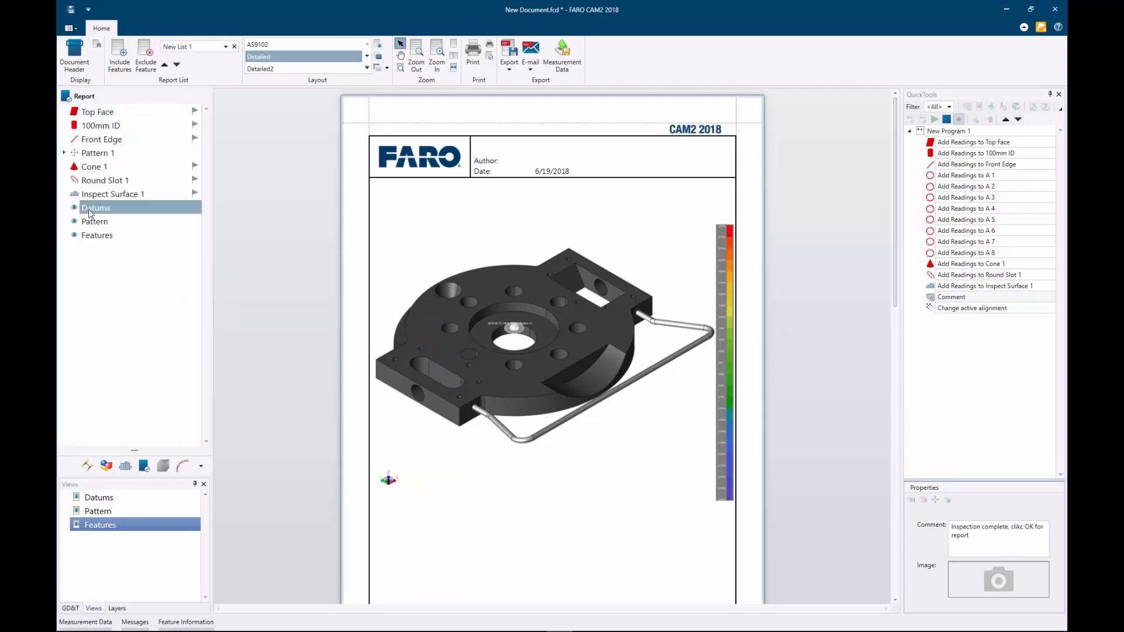
{"action": "left_click_drag", "start_coordinate": [95, 208], "coordinate": [94, 113]}
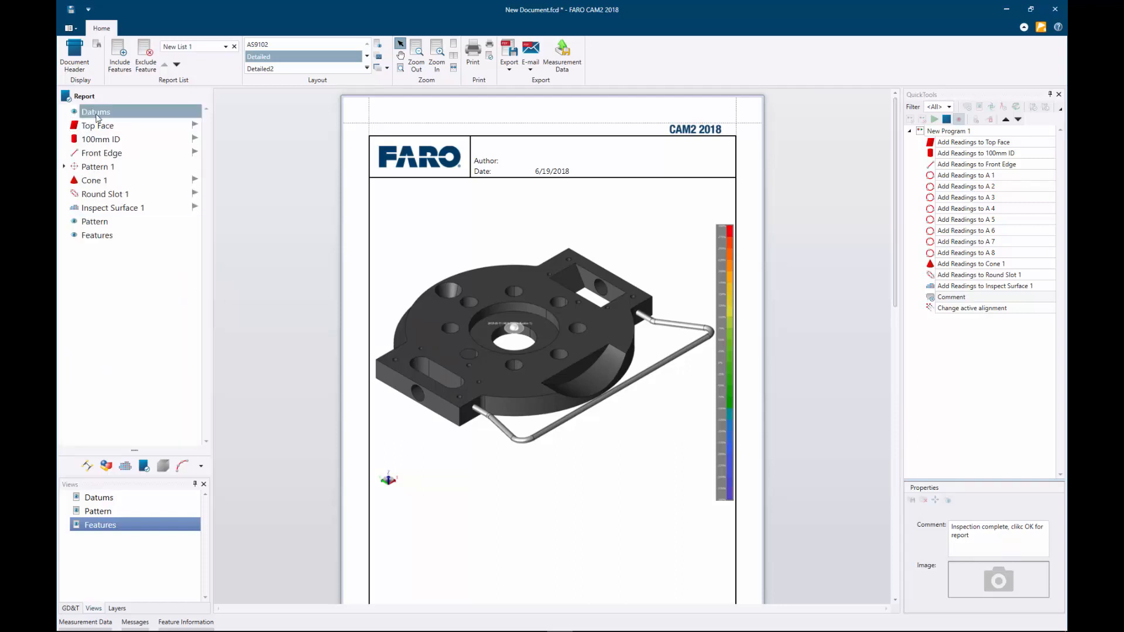
{"action": "left_click_drag", "start_coordinate": [101, 222], "coordinate": [107, 164]}
{"action": "left_click_drag", "start_coordinate": [100, 244], "coordinate": [104, 193]}
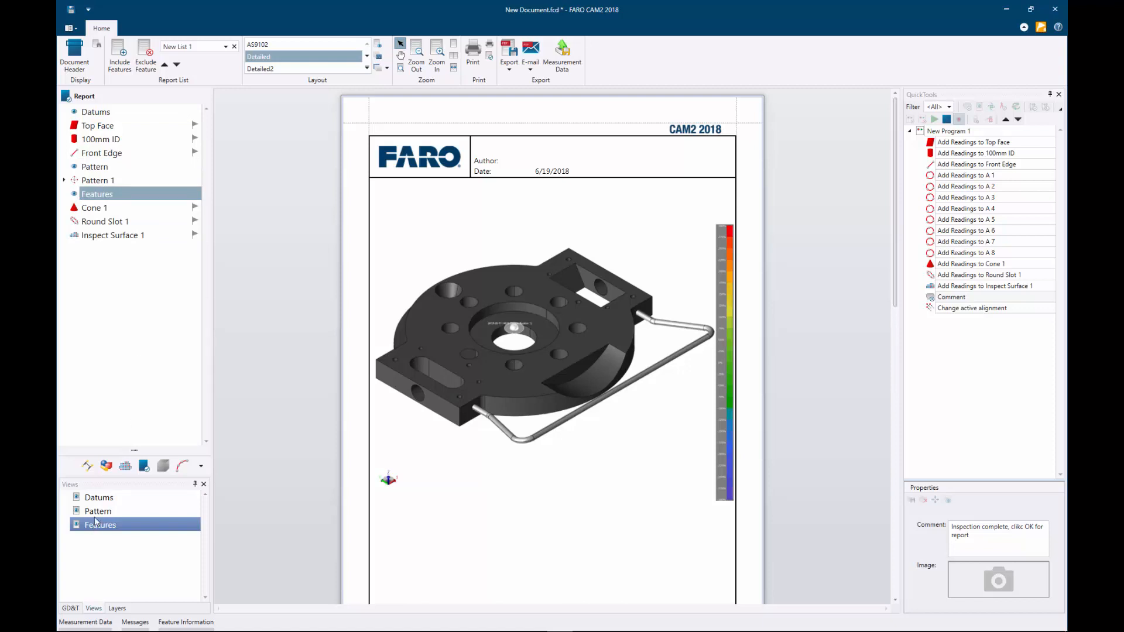
Step: Return to the feature list and add a report command using New List 1, the Detailed template and no report export
{"action": "left_click", "coordinate": [86, 466]}
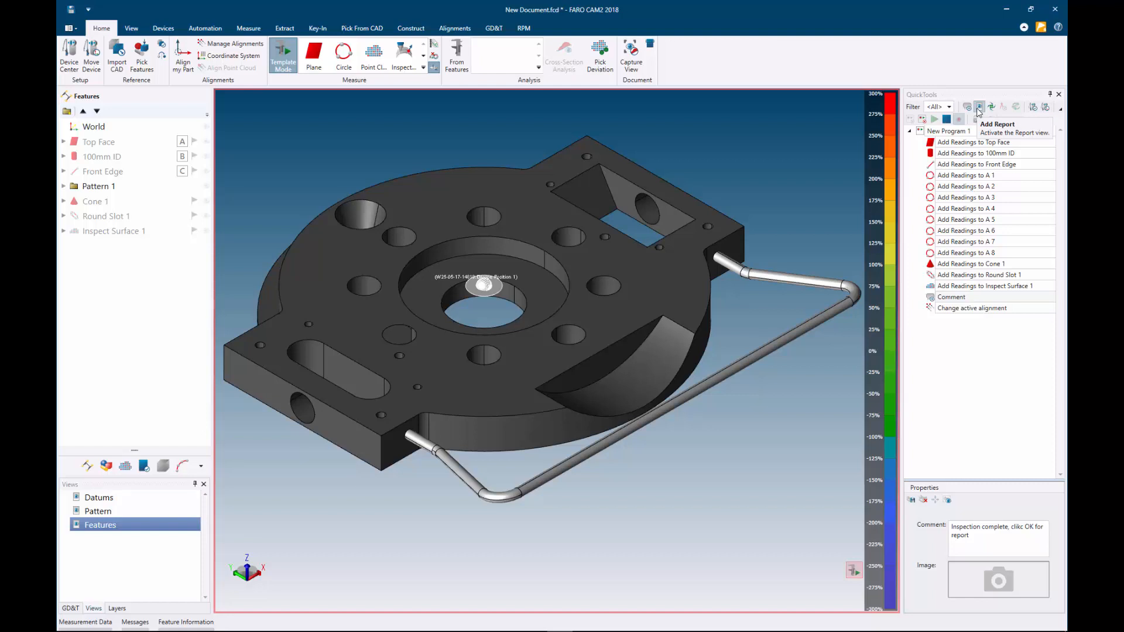
{"action": "left_click", "coordinate": [979, 108]}
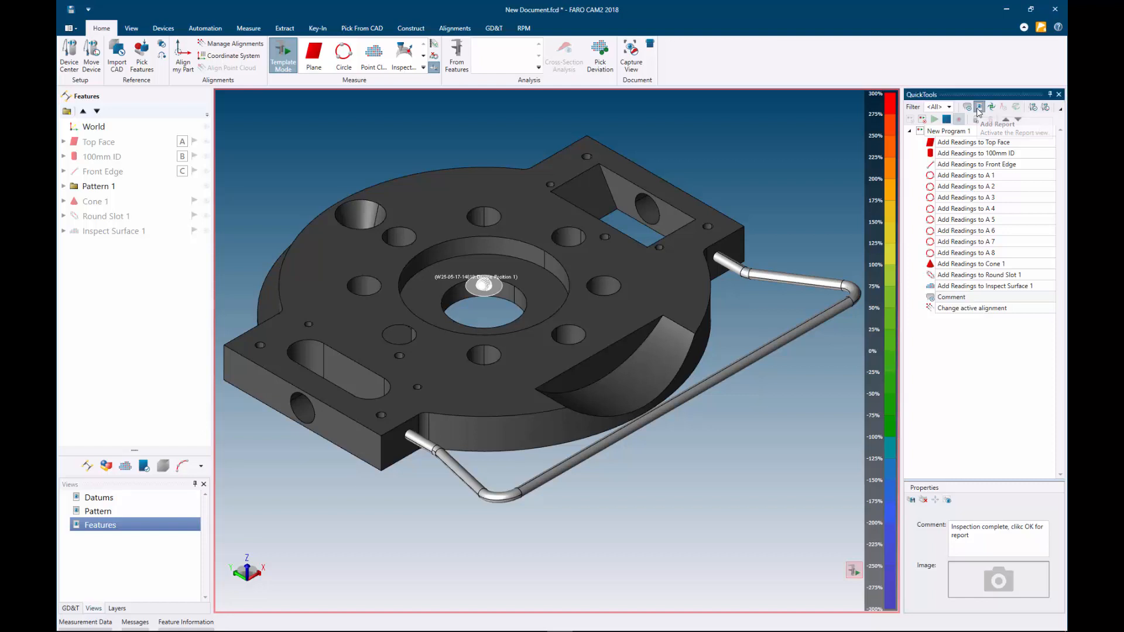
{"action": "left_click", "coordinate": [287, 118]}
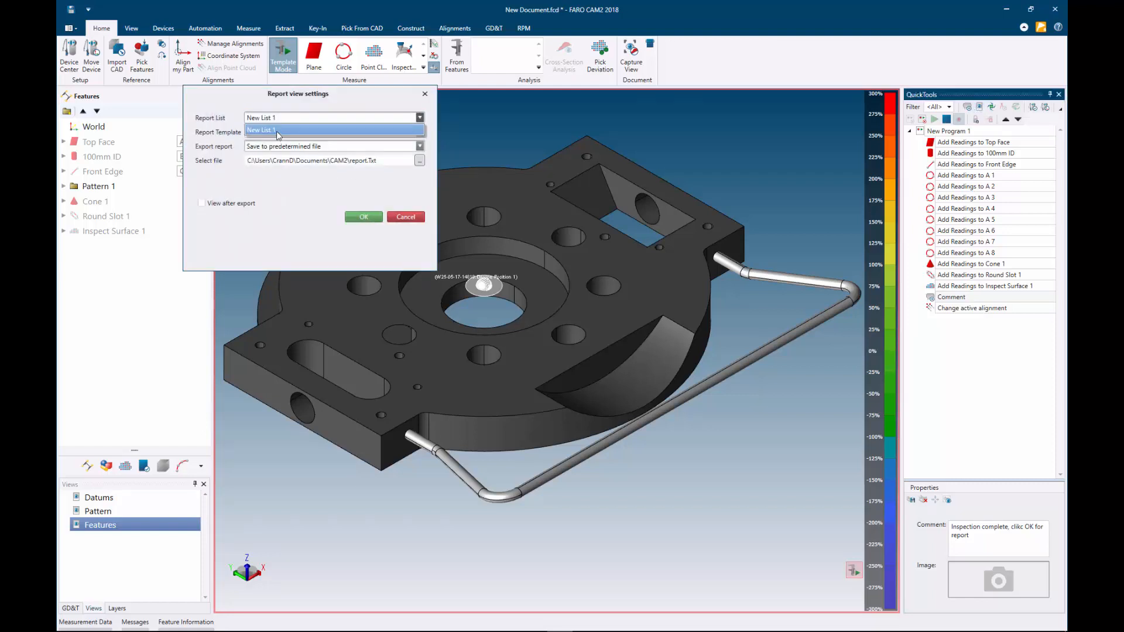
{"action": "left_click", "coordinate": [278, 130]}
{"action": "left_click", "coordinate": [279, 132]}
{"action": "left_click", "coordinate": [286, 150]}
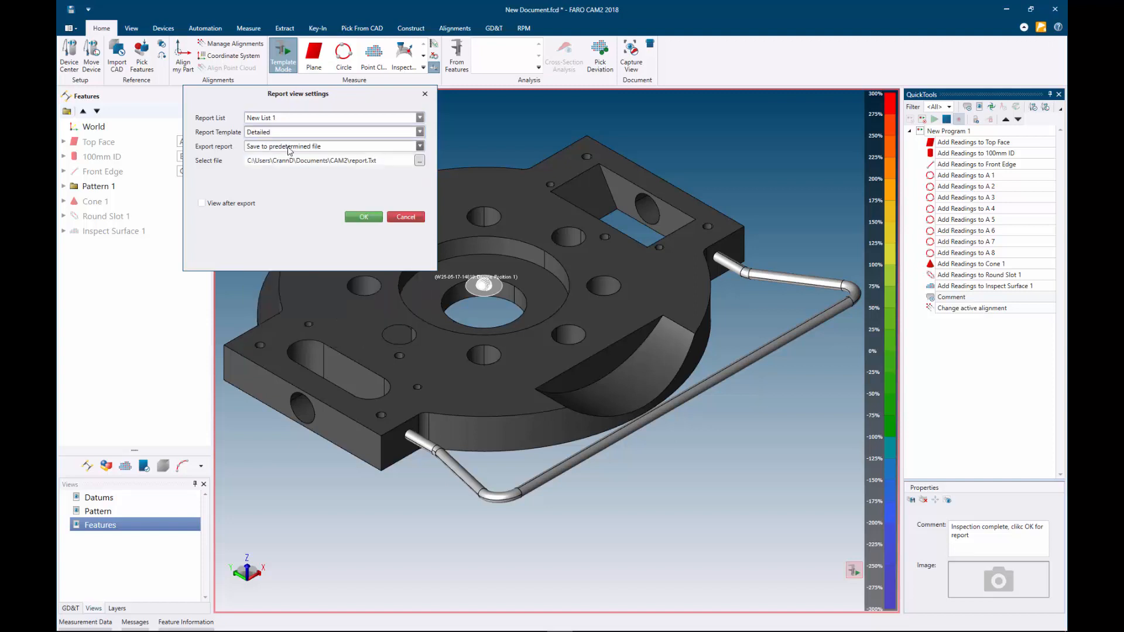
{"action": "left_click", "coordinate": [288, 147]}
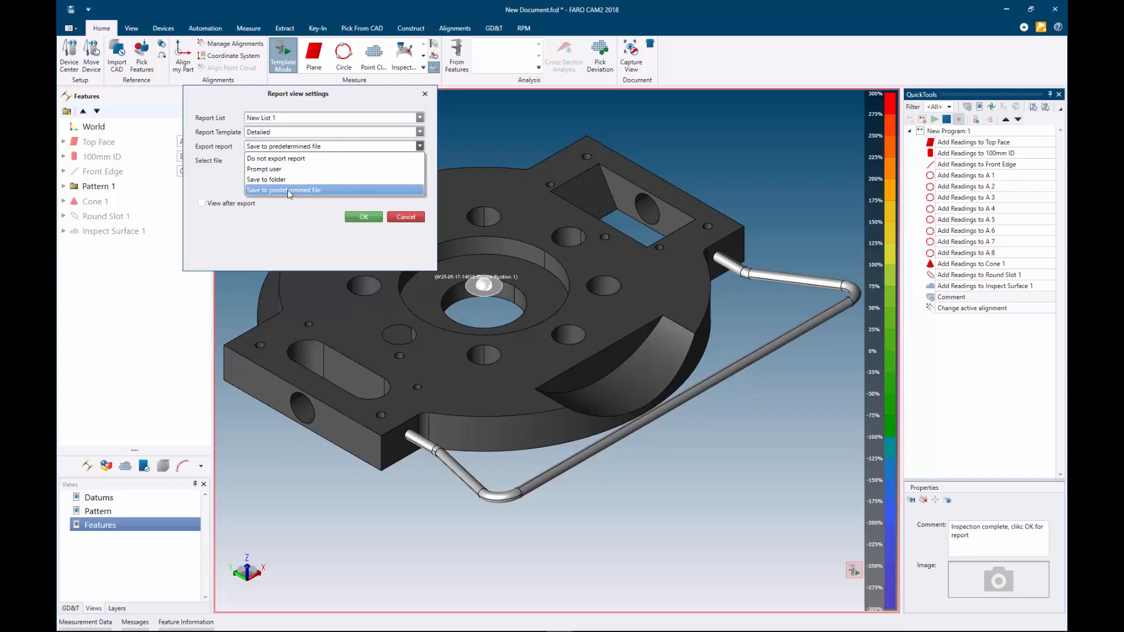
{"action": "left_click", "coordinate": [293, 160]}
{"action": "left_click", "coordinate": [363, 217]}
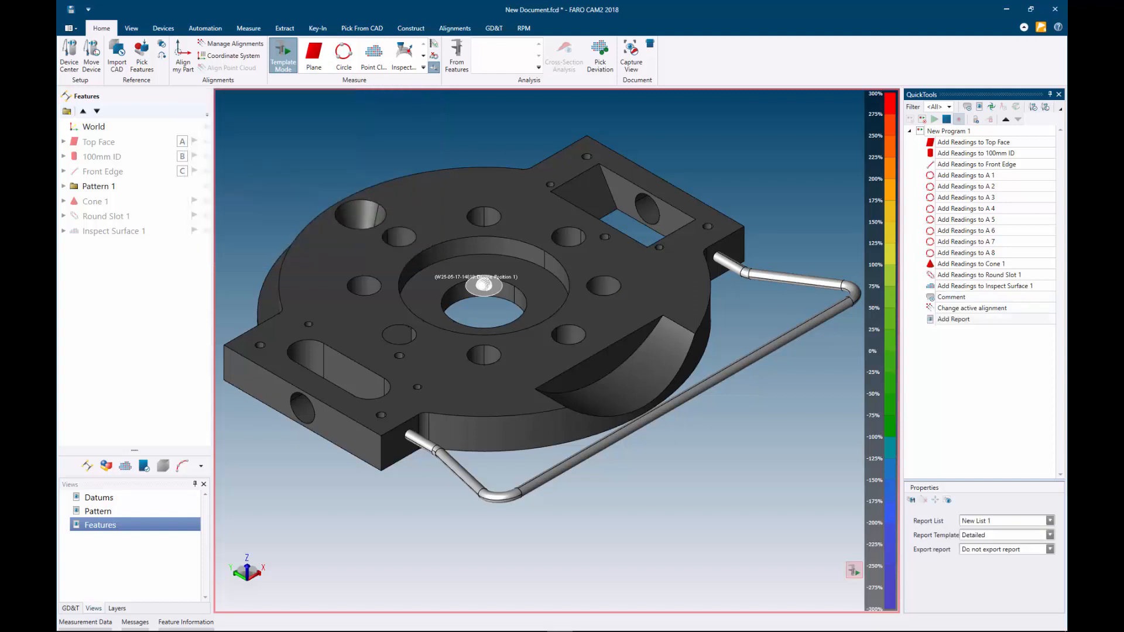
Step: Stop recording and move the Change active alignment command directly after the Front Edge readings
{"action": "left_click", "coordinate": [946, 120]}
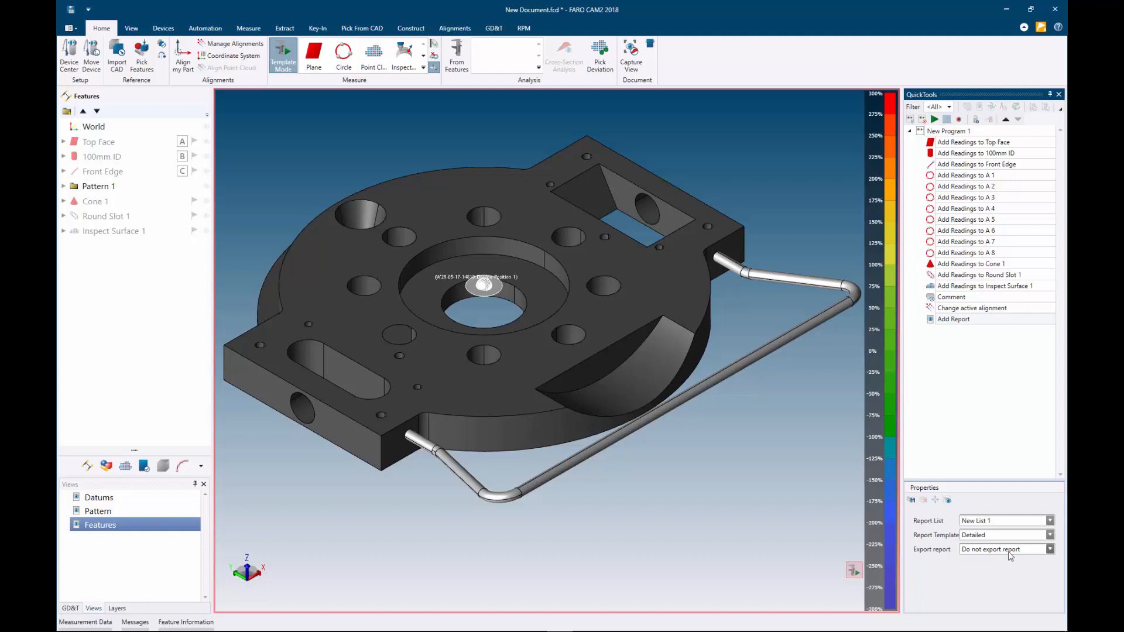
{"action": "left_click", "coordinate": [968, 309]}
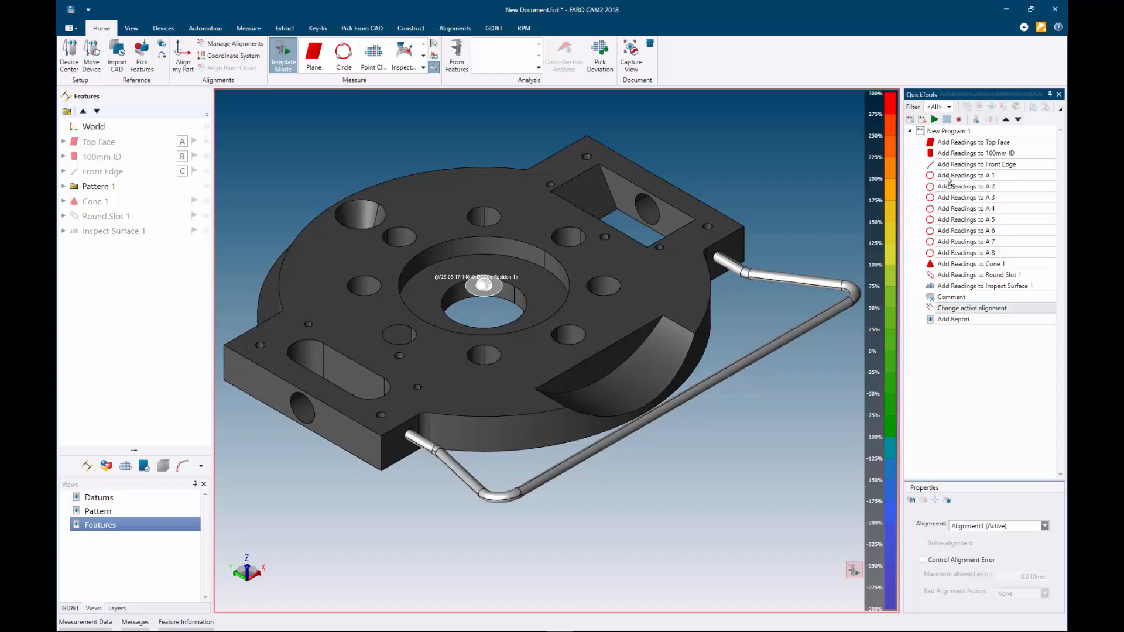
{"action": "left_click_drag", "start_coordinate": [949, 178], "coordinate": [948, 178]}
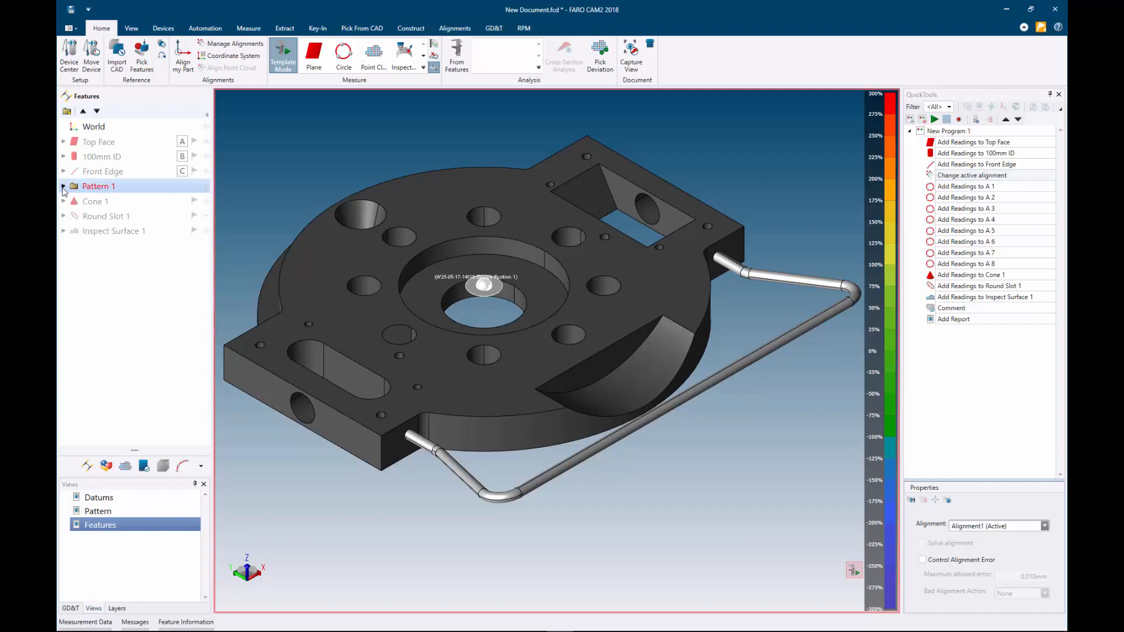
Step: Add a position callout to Pattern 1 with a 0.25 mm tolerance referencing datums A, B and C
{"action": "left_click", "coordinate": [494, 28]}
{"action": "left_click", "coordinate": [99, 186]}
{"action": "left_click", "coordinate": [310, 50]}
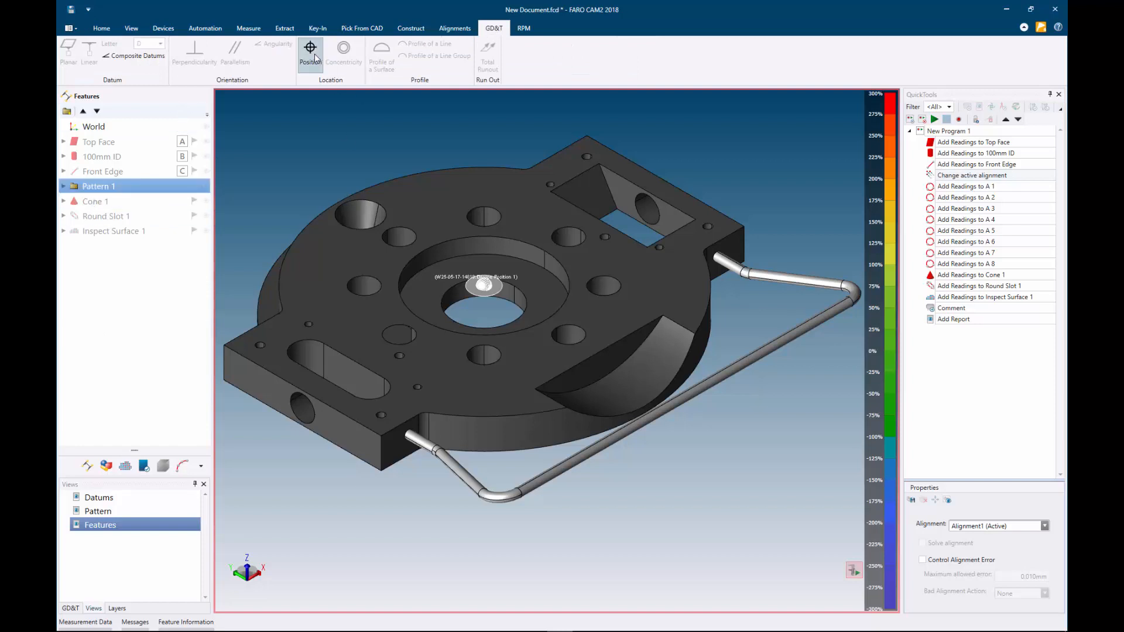
{"action": "left_click", "coordinate": [170, 509]}
{"action": "left_click", "coordinate": [187, 532]}
{"action": "left_click", "coordinate": [192, 509]}
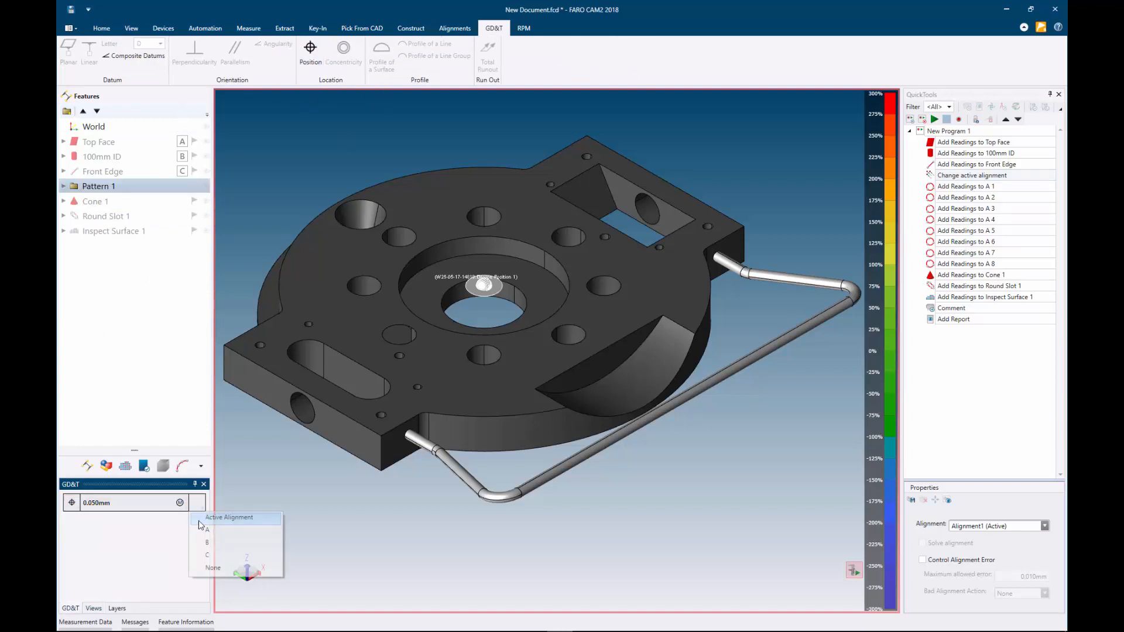
{"action": "left_click", "coordinate": [200, 530]}
{"action": "left_click", "coordinate": [193, 509]}
{"action": "left_click", "coordinate": [199, 519]}
{"action": "left_click", "coordinate": [197, 509]}
{"action": "left_click", "coordinate": [202, 520]}
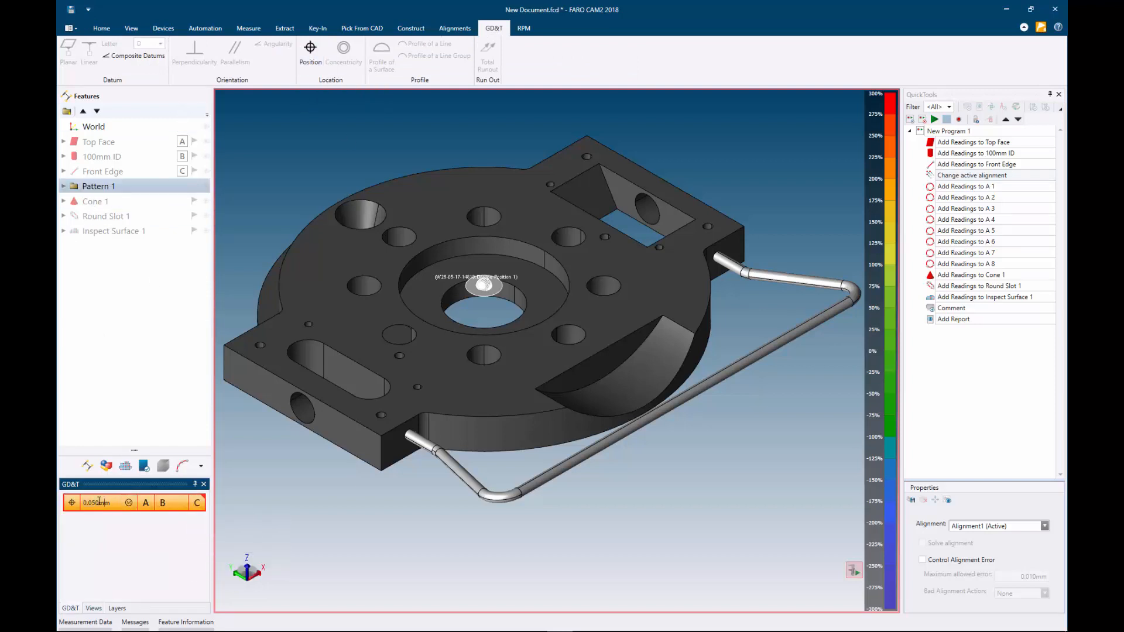
{"action": "left_click_drag", "start_coordinate": [100, 503], "coordinate": [60, 501]}
{"action": "type", "text": "0.25"}
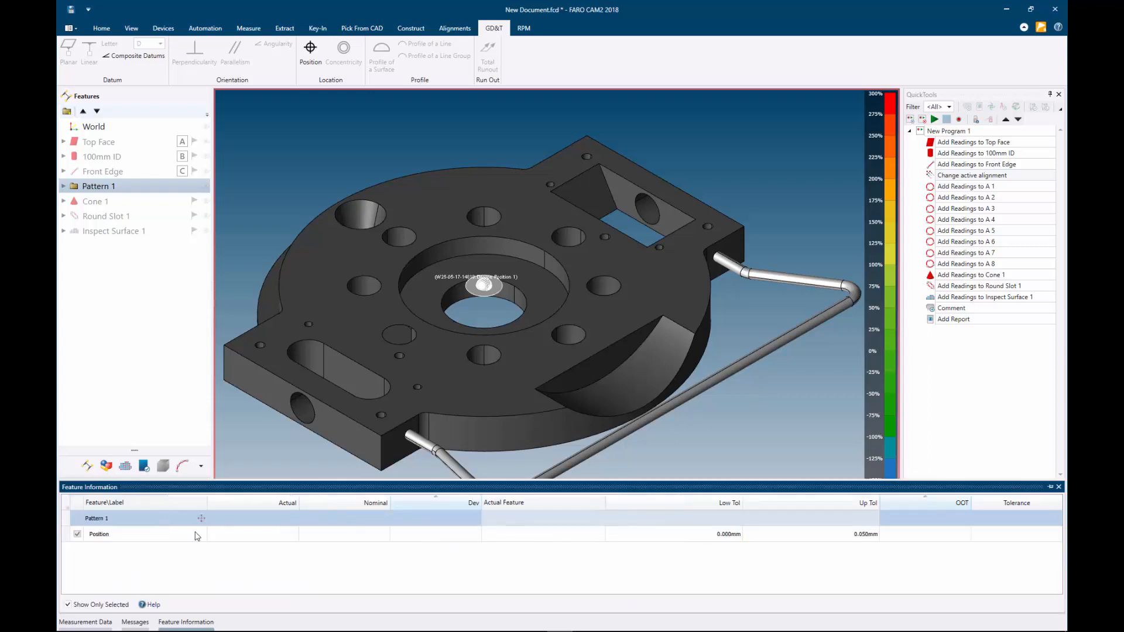
Step: Select circles A 1 to A 8 in Pattern 1 and exclude their centre coordinates from the checked dimensions
{"action": "left_click", "coordinate": [64, 186]}
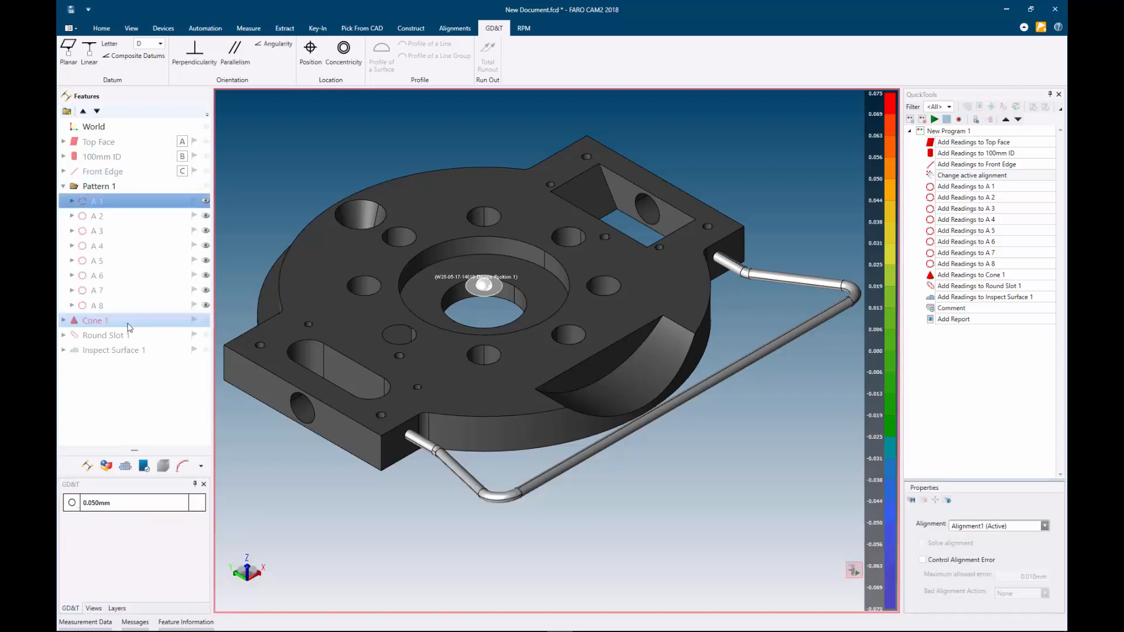
{"action": "left_click", "coordinate": [110, 205], "text": "shift"}
{"action": "mouse_move", "coordinate": [186, 622]}
{"action": "left_click", "coordinate": [77, 535]}
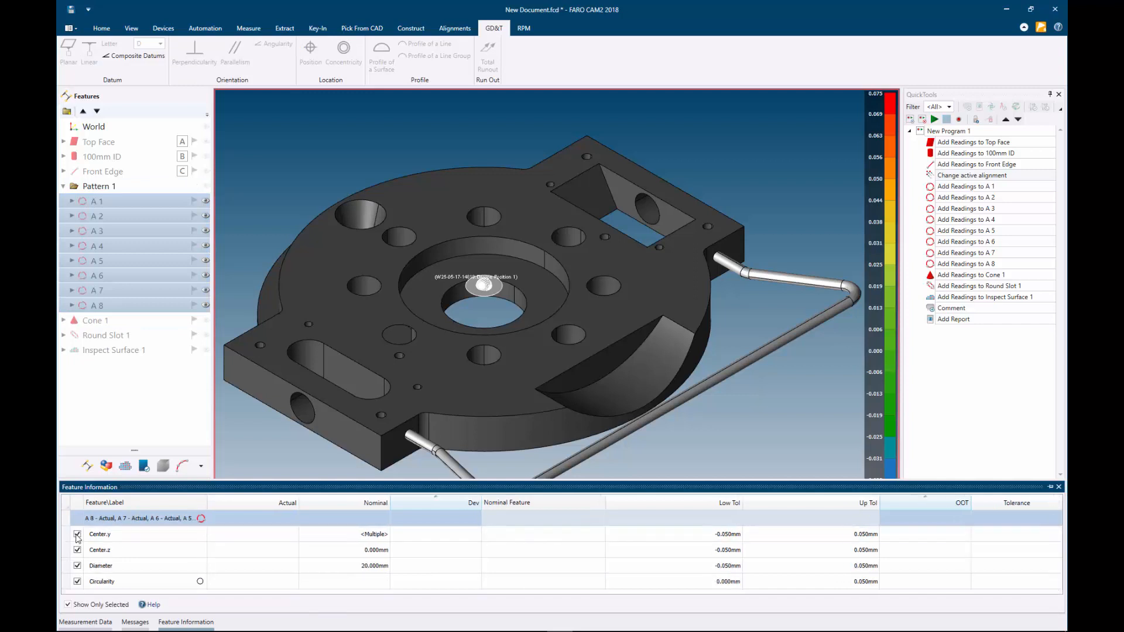
{"action": "left_click", "coordinate": [77, 536]}
{"action": "left_click", "coordinate": [77, 535]}
Step: Set the diameter tolerances of circles A 1 to A 8 to -0.150 and 0.150 mm, and open their circularity upper tolerance for editing
{"action": "left_click", "coordinate": [728, 534]}
{"action": "type", "text": "-"}
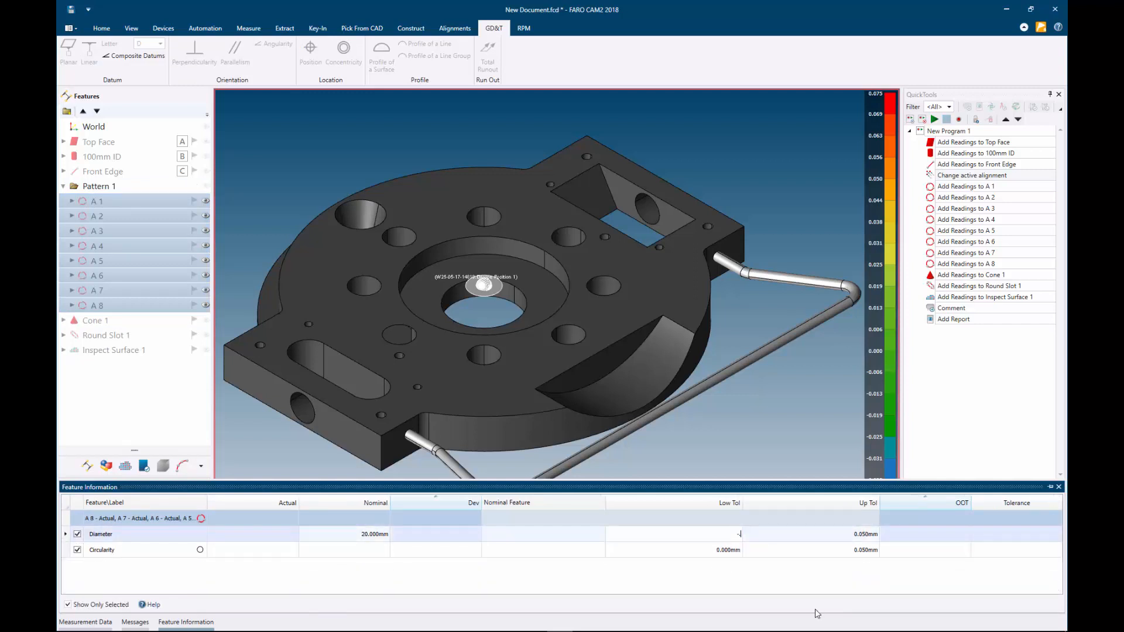
{"action": "type", "text": ".25"}
{"action": "key", "text": "Return"}
{"action": "left_click", "coordinate": [724, 539]}
{"action": "type", "text": "-.15"}
{"action": "left_click", "coordinate": [848, 535]}
{"action": "type", "text": ".150mm"}
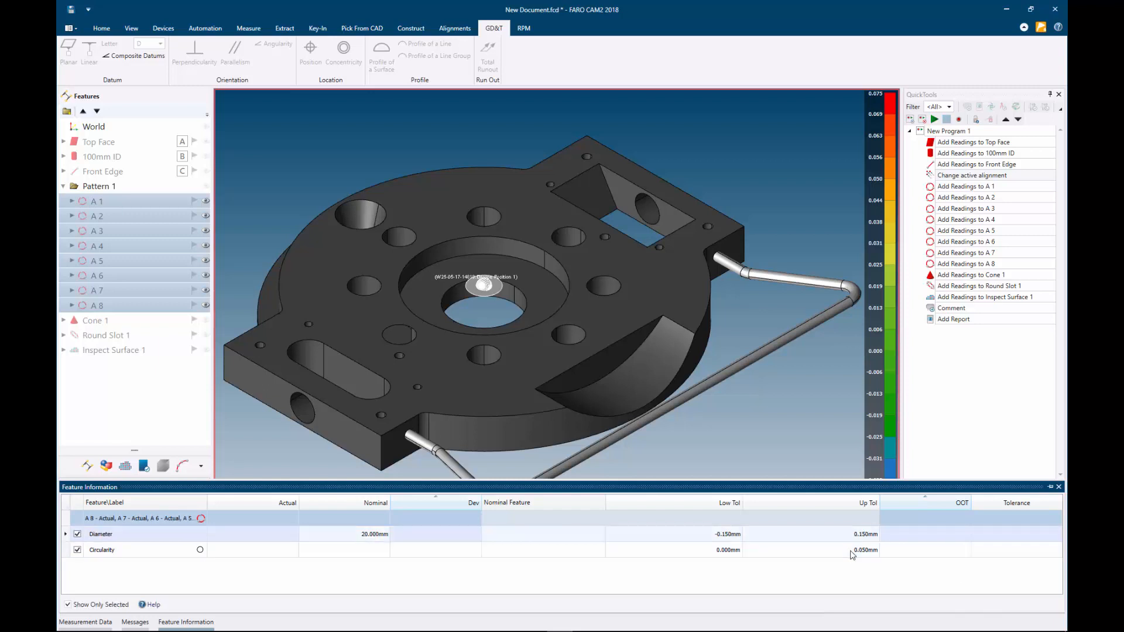
{"action": "left_click", "coordinate": [858, 550]}
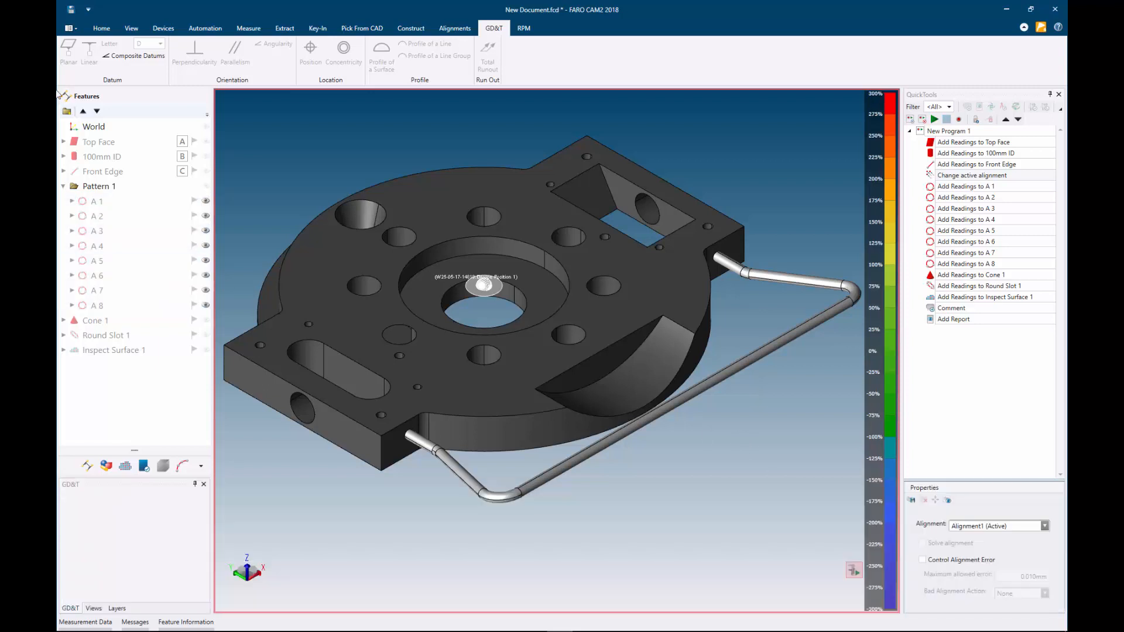
Step: Pin the feature information table open and review the checked dimensions of Top Face and 100mm ID
{"action": "left_click", "coordinate": [91, 144]}
{"action": "left_click", "coordinate": [95, 155]}
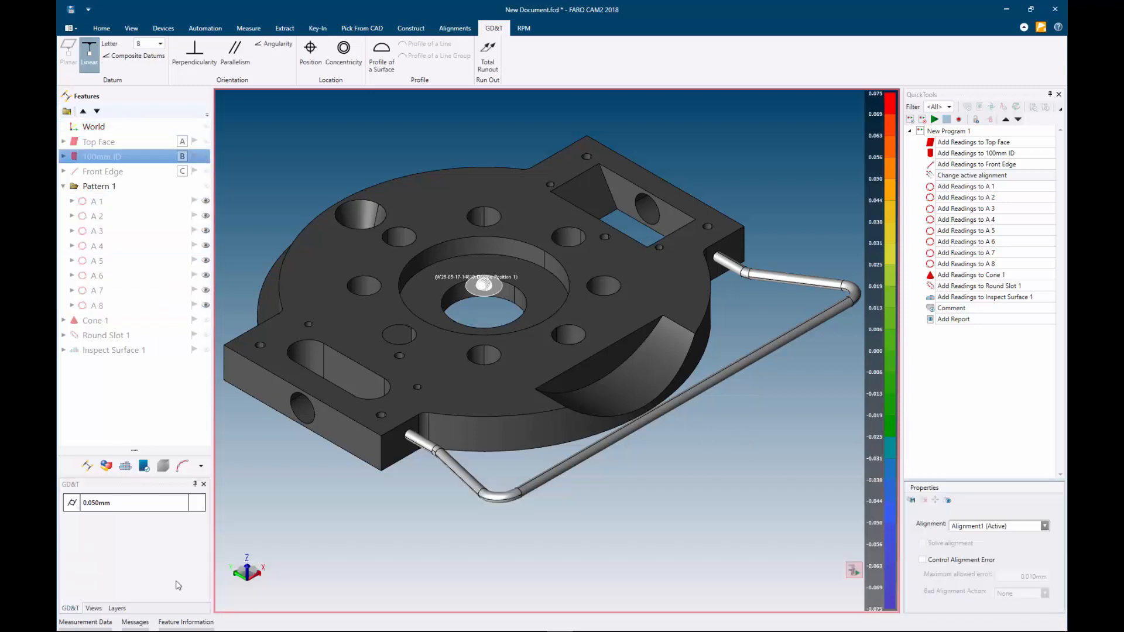
{"action": "left_click", "coordinate": [192, 621]}
{"action": "left_click", "coordinate": [102, 171]}
{"action": "left_click", "coordinate": [187, 622]}
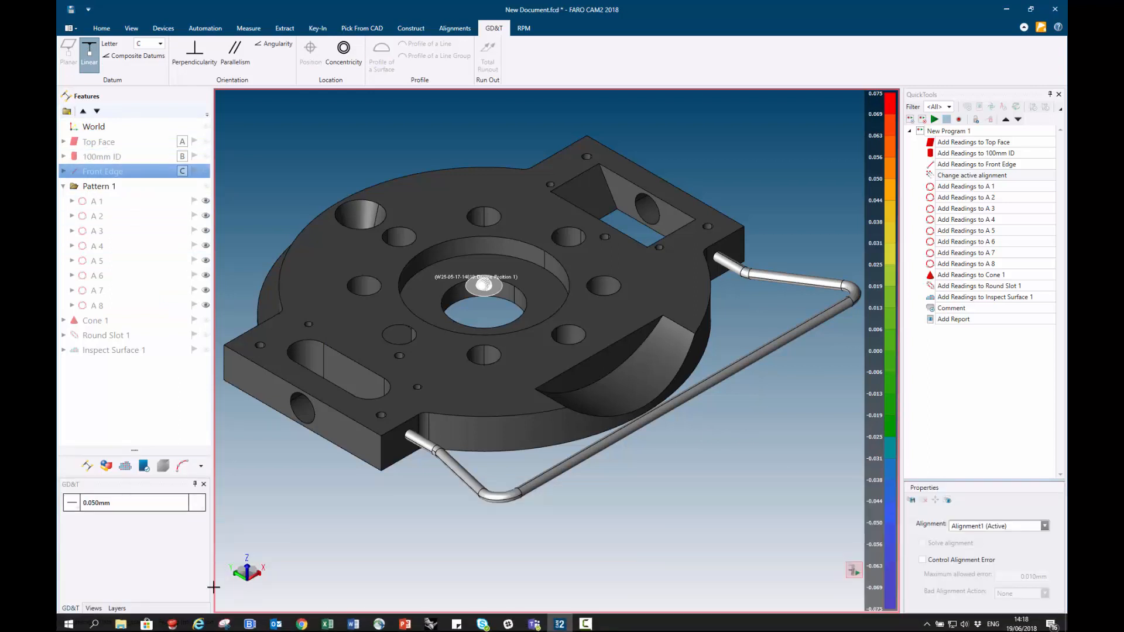
{"action": "left_click", "coordinate": [187, 621]}
{"action": "left_click", "coordinate": [1050, 488]}
{"action": "left_click", "coordinate": [99, 142]}
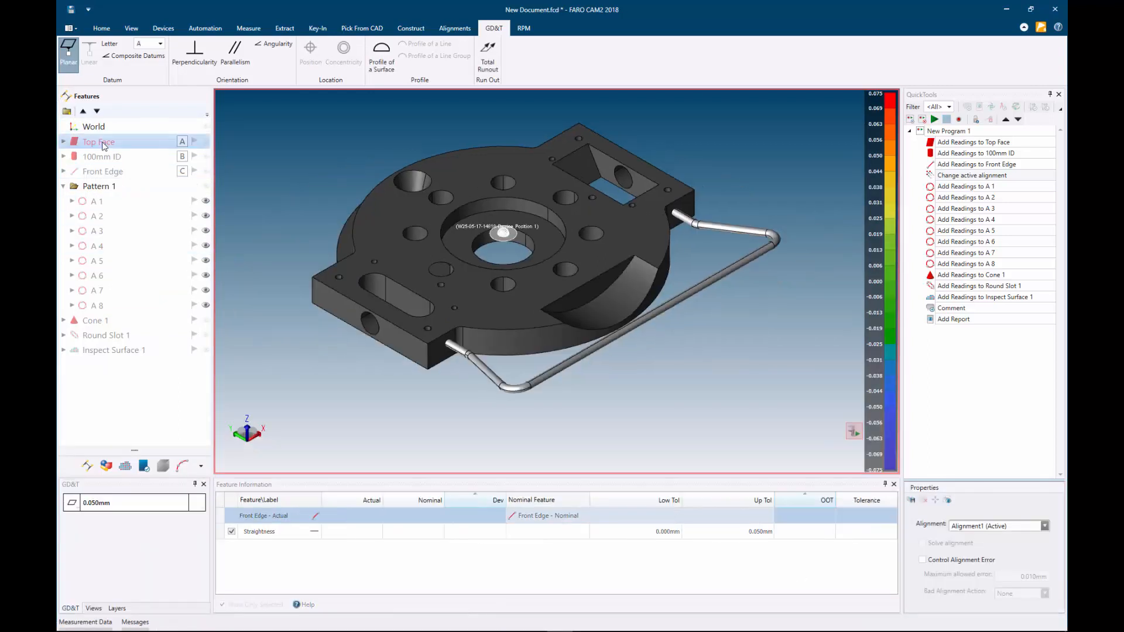
{"action": "left_click", "coordinate": [111, 157]}
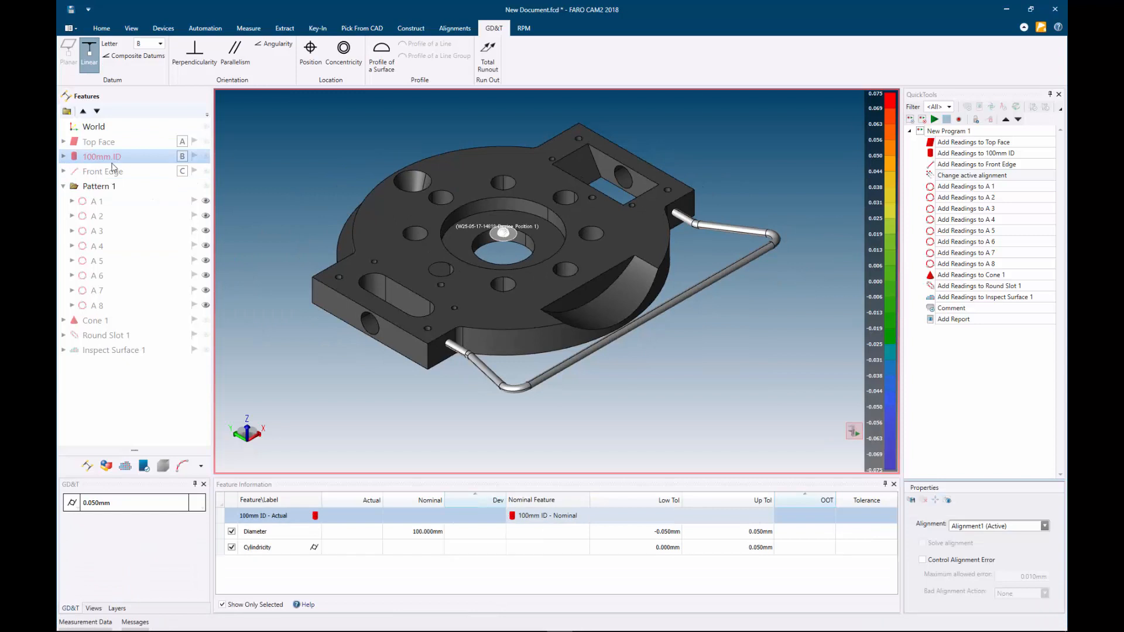
Step: Add Midpoint.y to Front Edge's checked dimensions and set its lower and upper tolerances to -0.25 and 0.25 mm
{"action": "left_click", "coordinate": [114, 172]}
{"action": "left_click", "coordinate": [222, 604]}
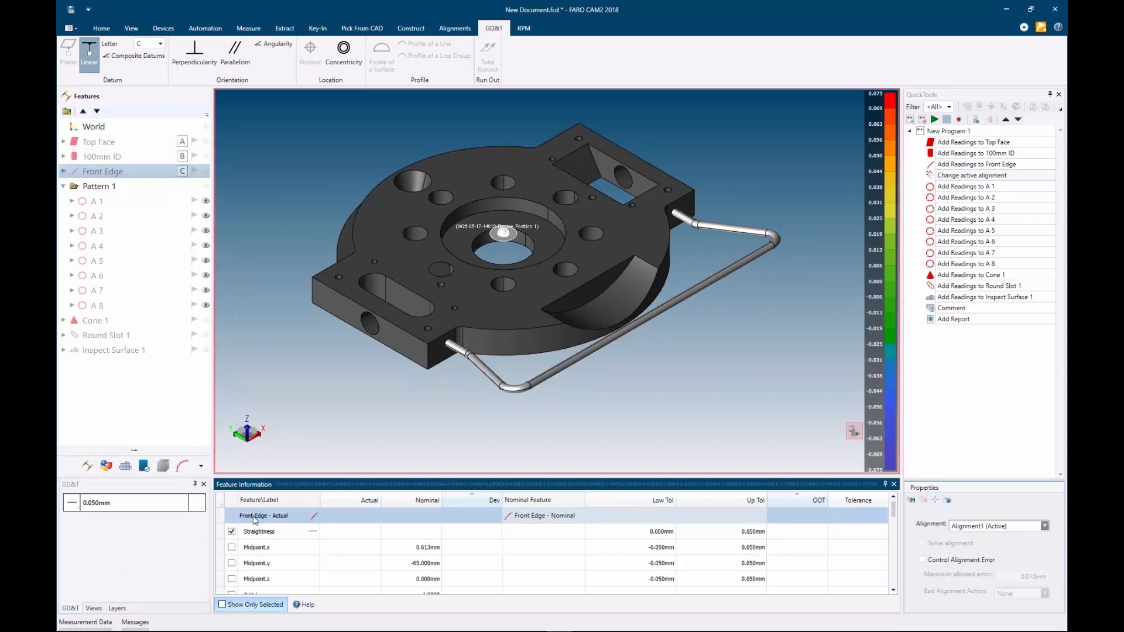
{"action": "left_click", "coordinate": [232, 563]}
{"action": "left_click", "coordinate": [222, 605]}
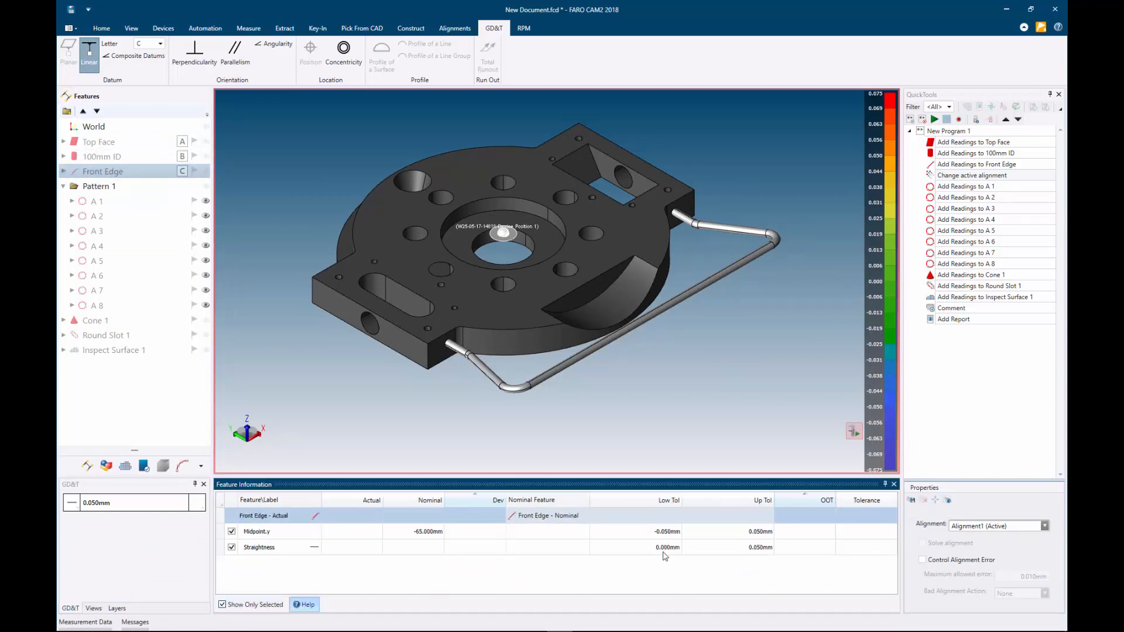
{"action": "left_click", "coordinate": [615, 535]}
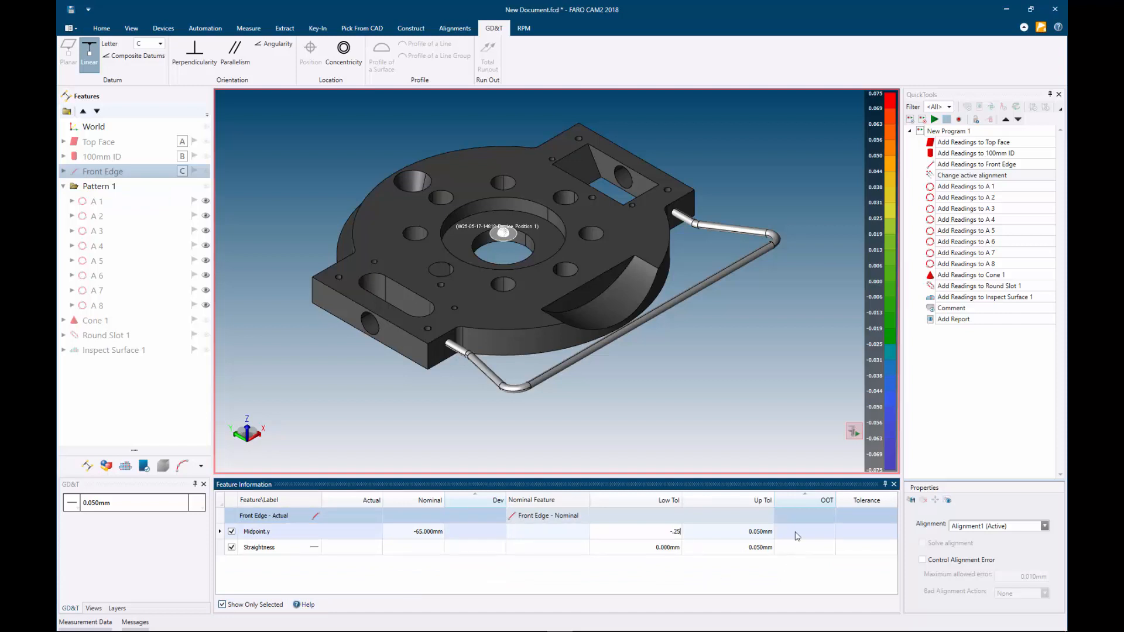
{"action": "key", "text": "Tab"}
{"action": "type", "text": ".25"}
Step: Exclude Apex.z from the checked dimensions of Cone 1, keeping Apex.x and Apex.y included
{"action": "left_click", "coordinate": [94, 320]}
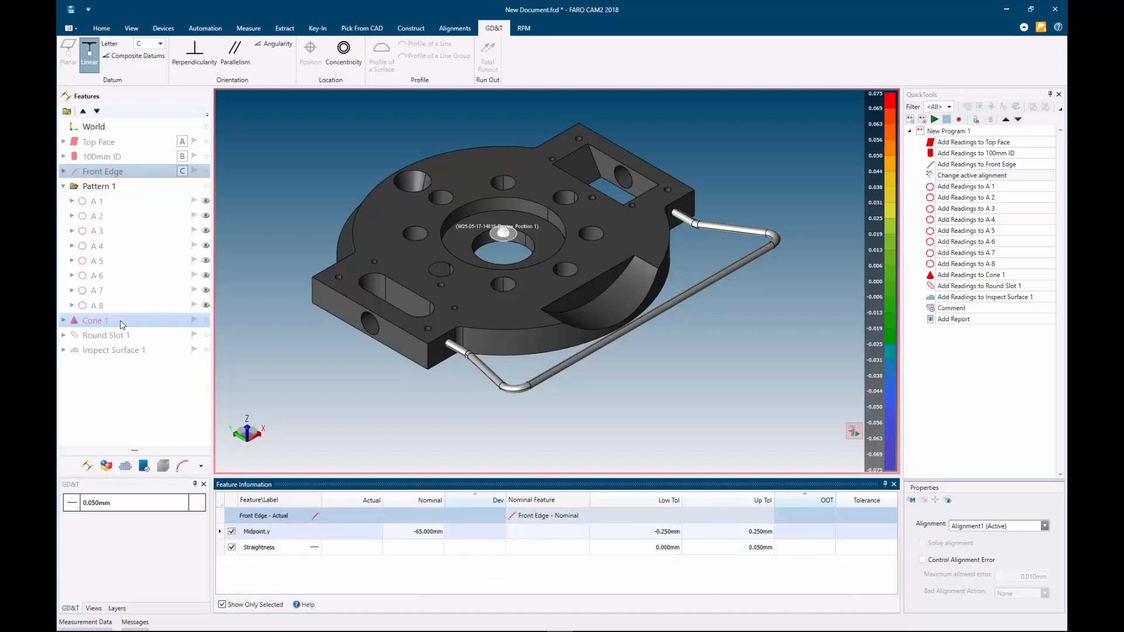
{"action": "left_click", "coordinate": [232, 533]}
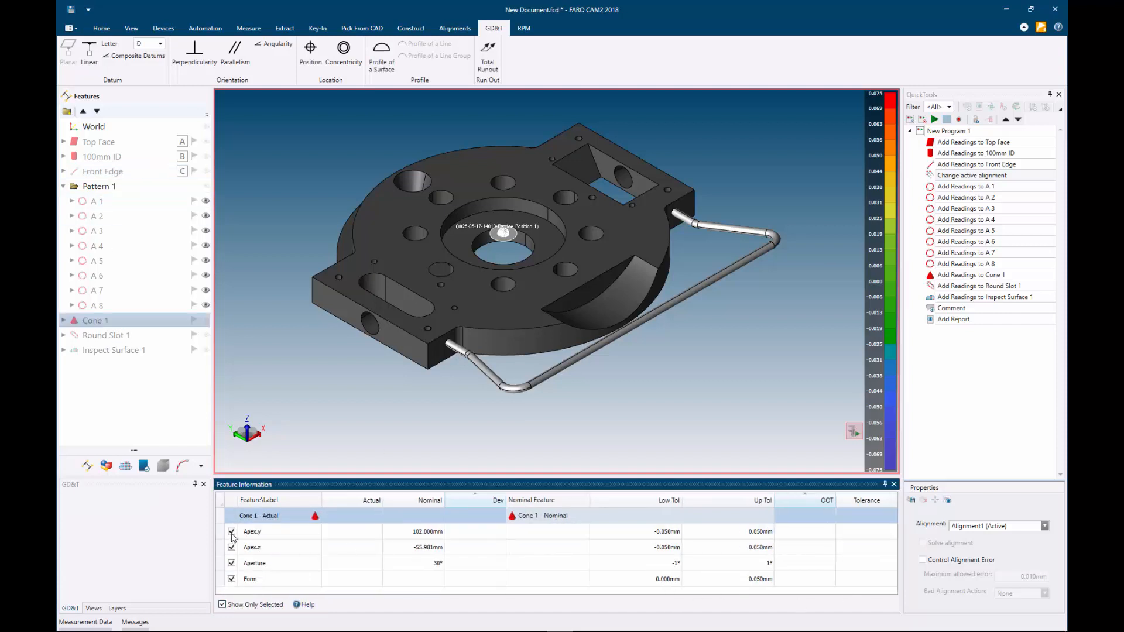
{"action": "left_click", "coordinate": [223, 605]}
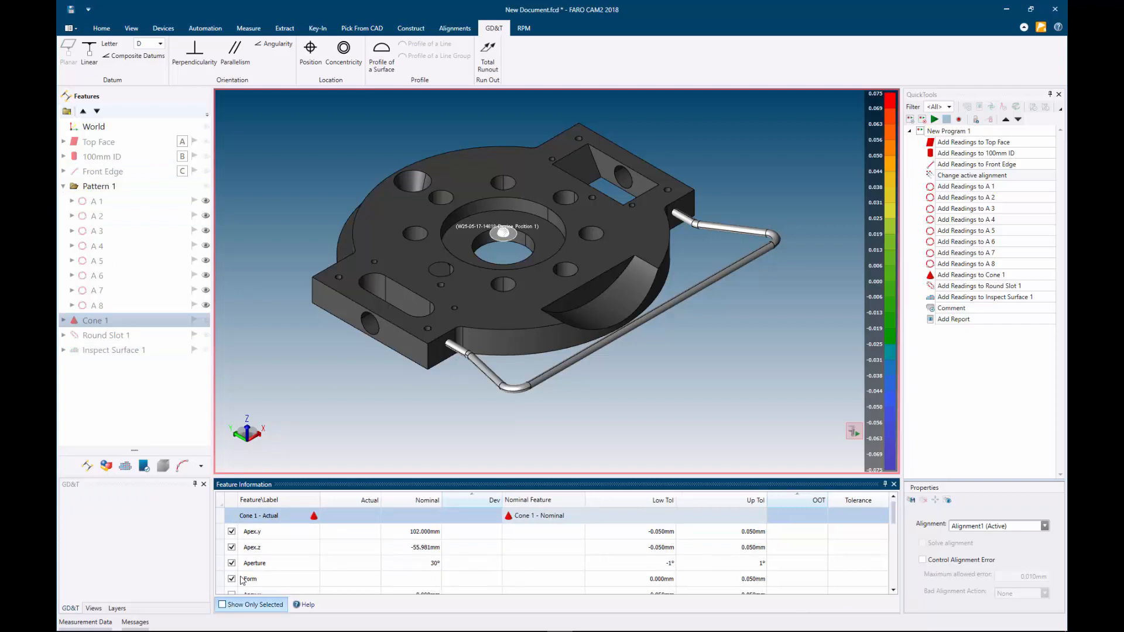
{"action": "left_click", "coordinate": [293, 576]}
{"action": "scroll", "coordinate": [293, 575], "scroll_direction": "down", "scroll_amount": 3}
{"action": "scroll", "coordinate": [294, 575], "scroll_direction": "up", "scroll_amount": 2}
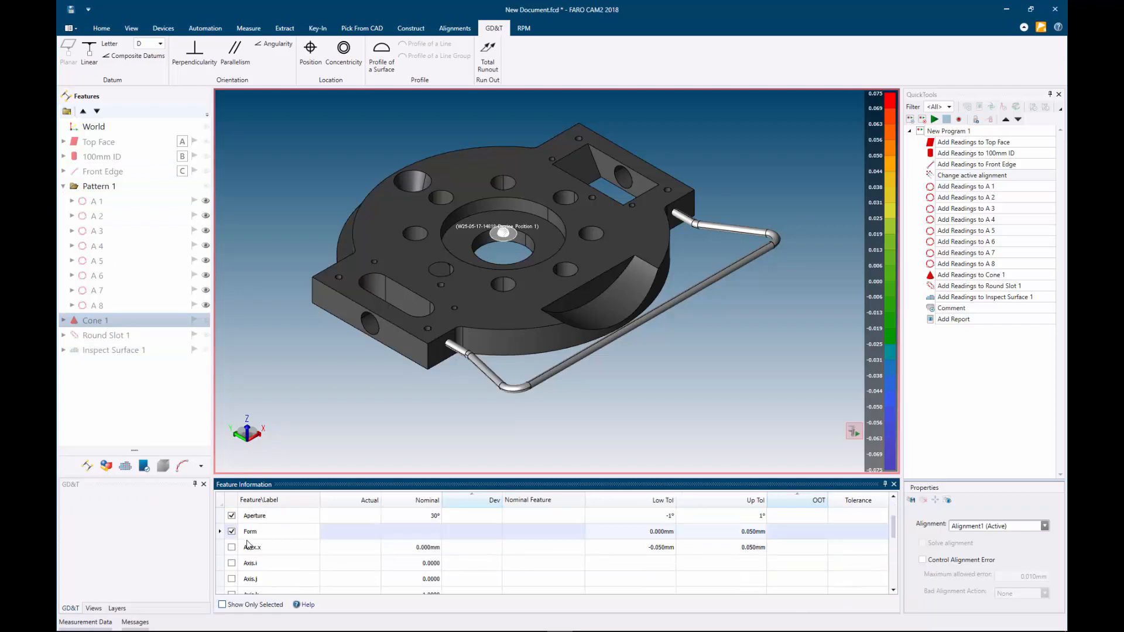
{"action": "left_click", "coordinate": [232, 548]}
{"action": "left_click", "coordinate": [223, 605]}
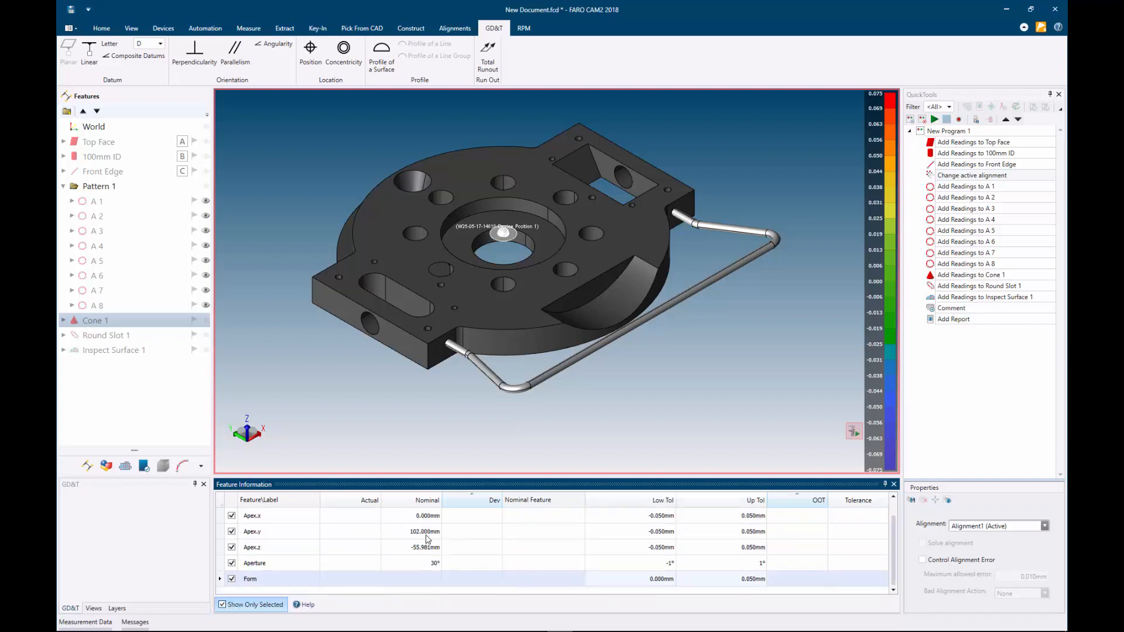
{"action": "left_click", "coordinate": [232, 547]}
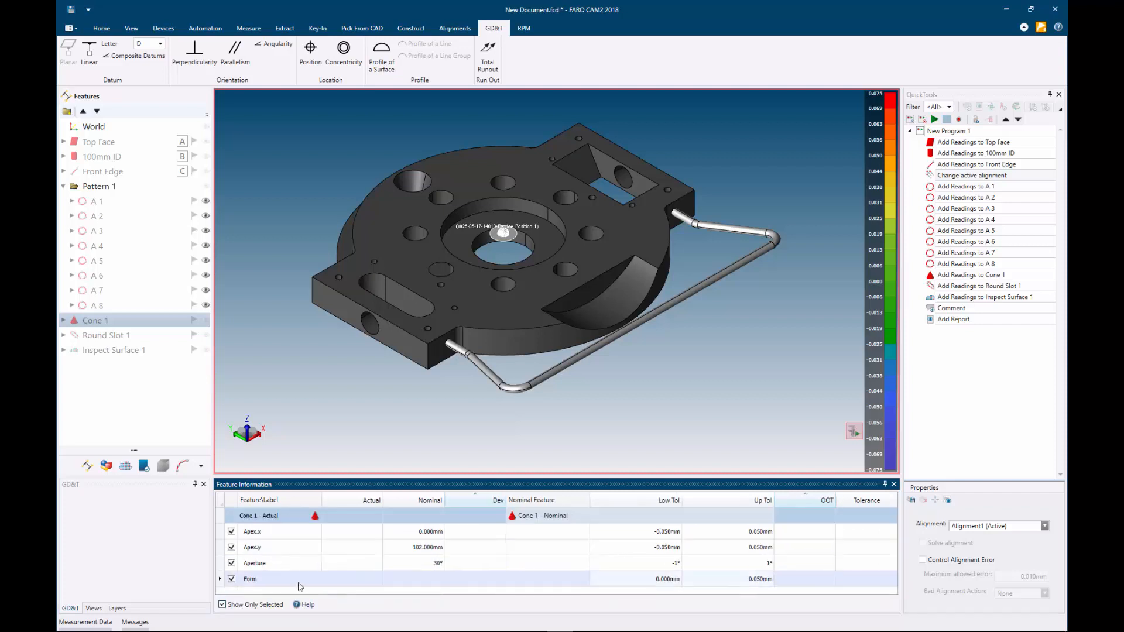
Step: Set the lower and upper tolerances of all Round Slot 1 dimensions to -0.15 and 0.15 mm
{"action": "left_click", "coordinate": [105, 335]}
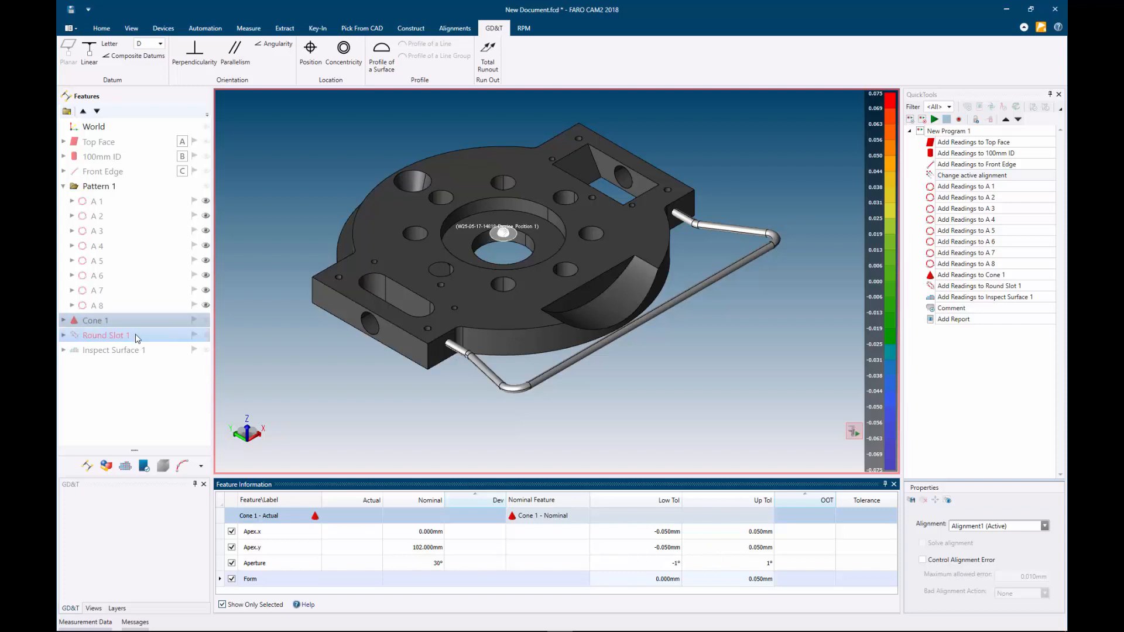
{"action": "scroll", "coordinate": [331, 583], "scroll_direction": "down", "scroll_amount": 2}
{"action": "left_click", "coordinate": [628, 518]}
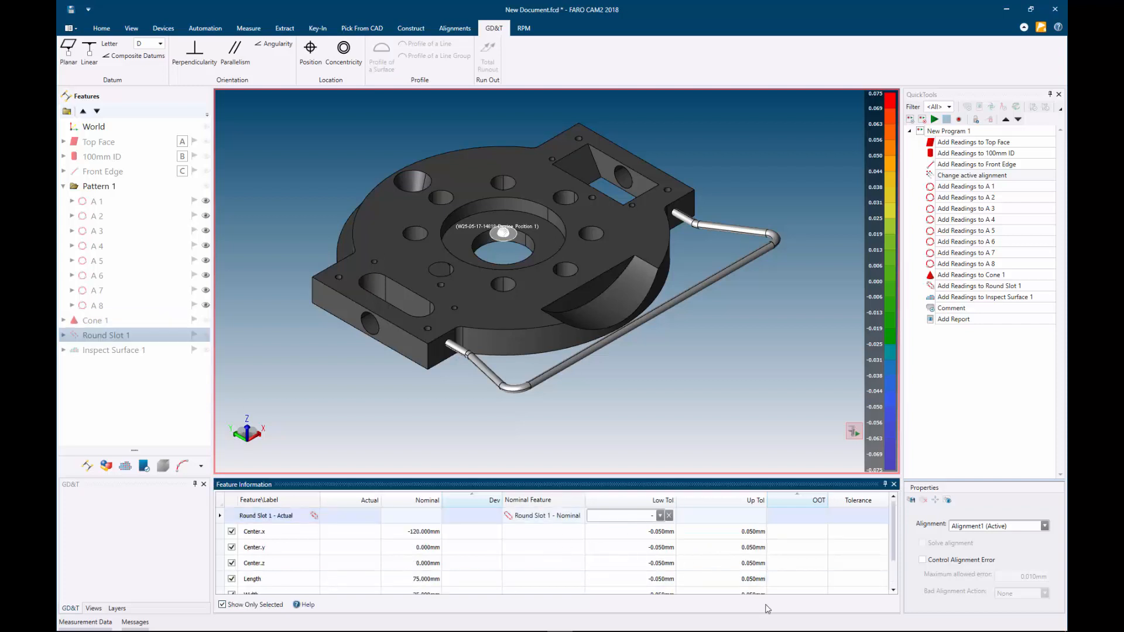
{"action": "type", "text": "-.15"}
{"action": "left_click", "coordinate": [722, 523]}
{"action": "type", "text": ".15"}
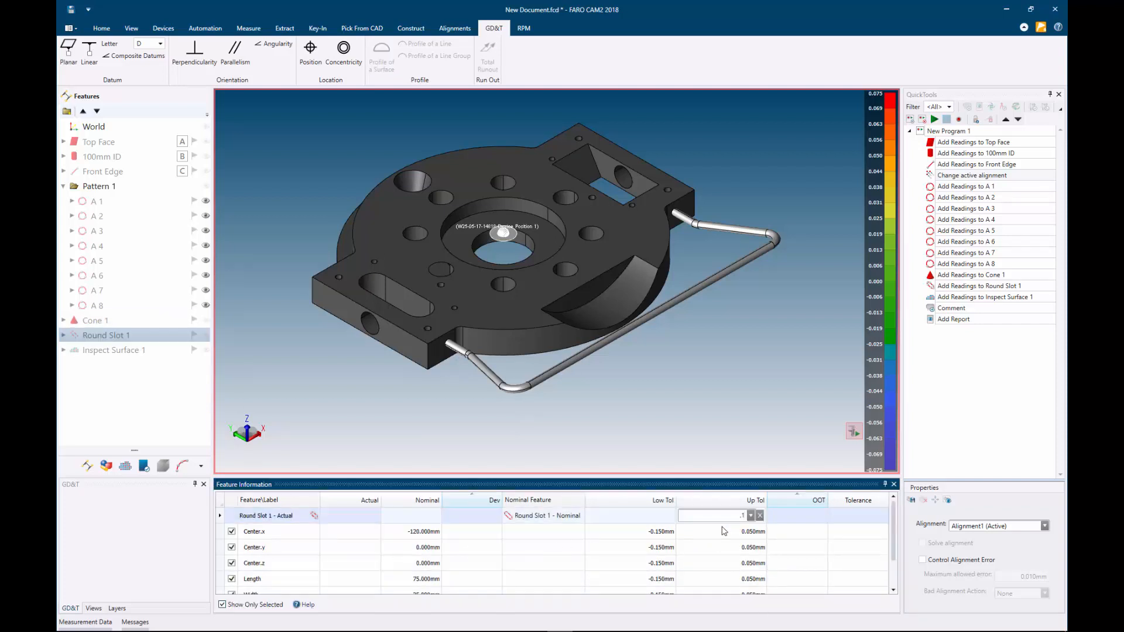
{"action": "key", "text": "Return"}
Step: Exclude Form from Inspect Surface 1's checked dimensions and set the feature's tolerances to -0.5 and 0.5 mm
{"action": "left_click", "coordinate": [157, 351]}
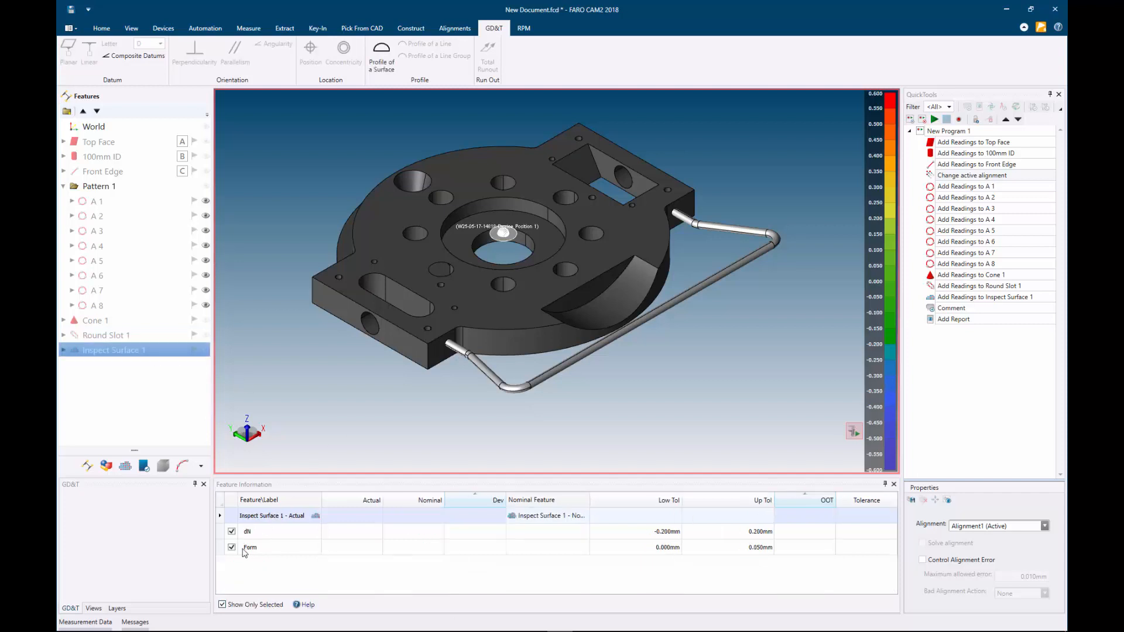
{"action": "left_click", "coordinate": [232, 547]}
{"action": "left_click", "coordinate": [660, 518]}
{"action": "type", "text": "-0"}
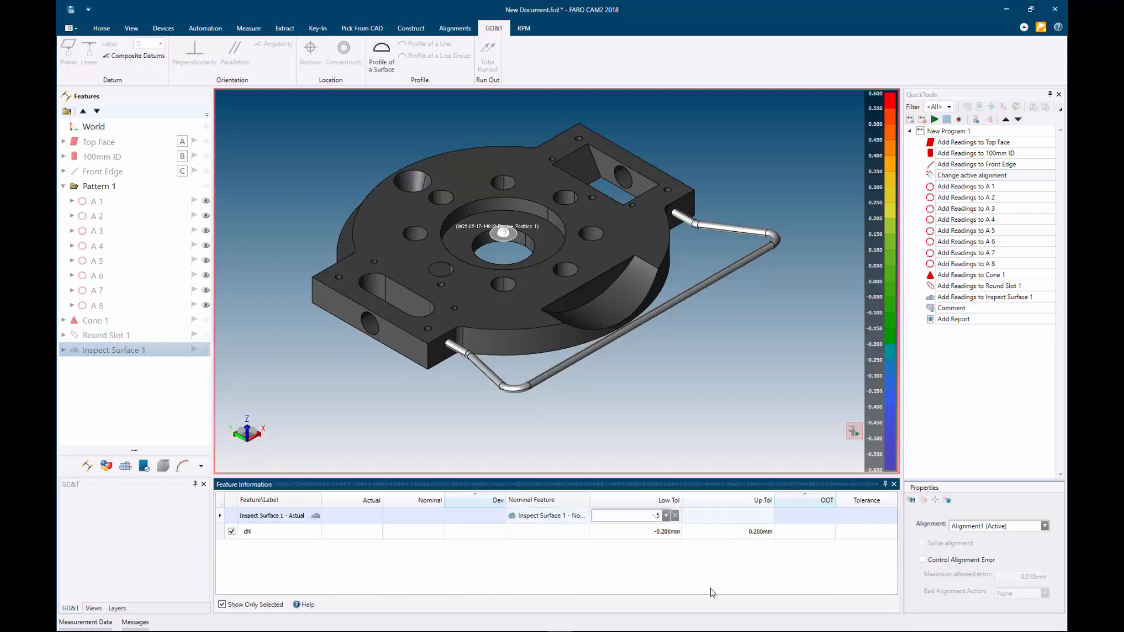
{"action": "type", "text": ".5"}
{"action": "left_click", "coordinate": [732, 518]}
{"action": "type", "text": ".5"}
{"action": "key", "text": "Return"}
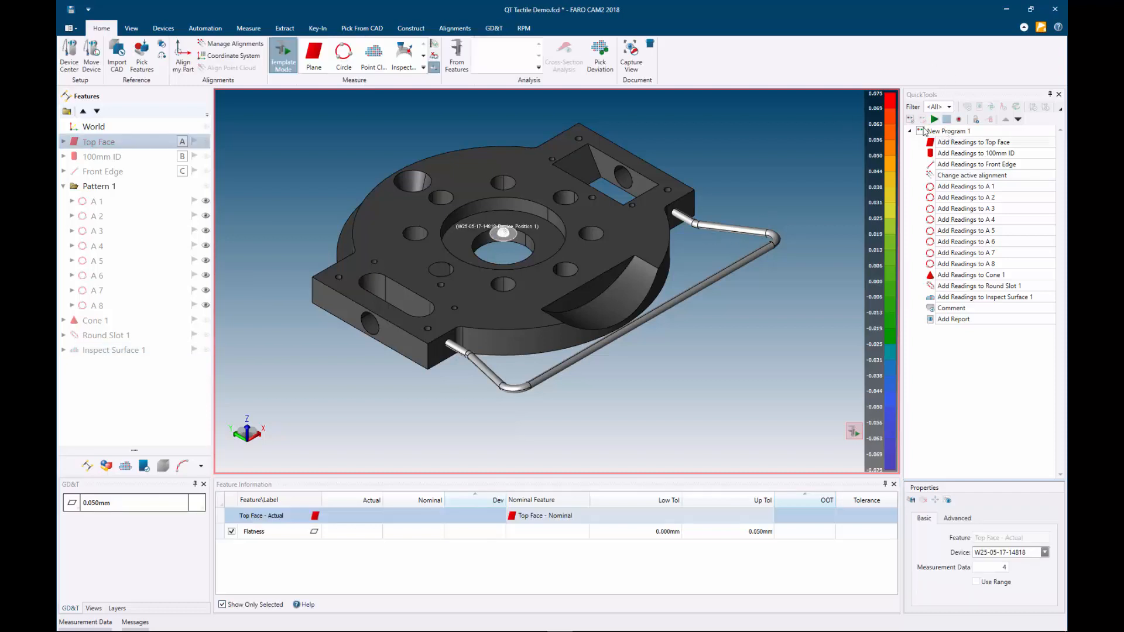
Step: Make New Program 1 maximize the measurement window during playback and save the document as QT Tactile Demo.fcd, replacing the existing file
{"action": "left_click", "coordinate": [923, 131]}
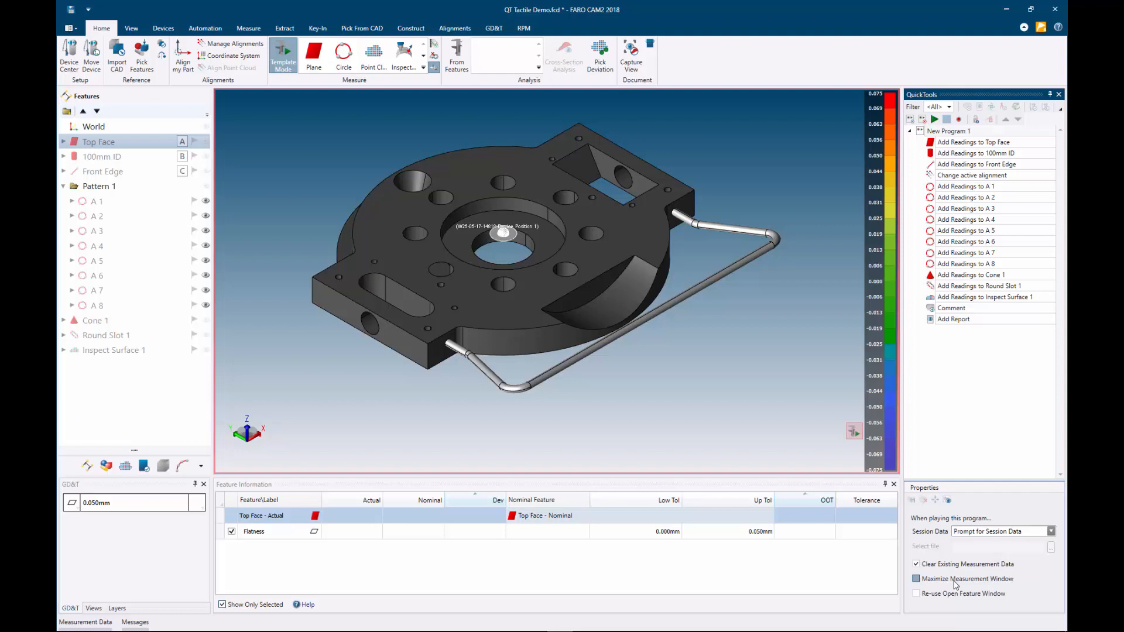
{"action": "left_click", "coordinate": [69, 28]}
{"action": "left_click", "coordinate": [81, 77]}
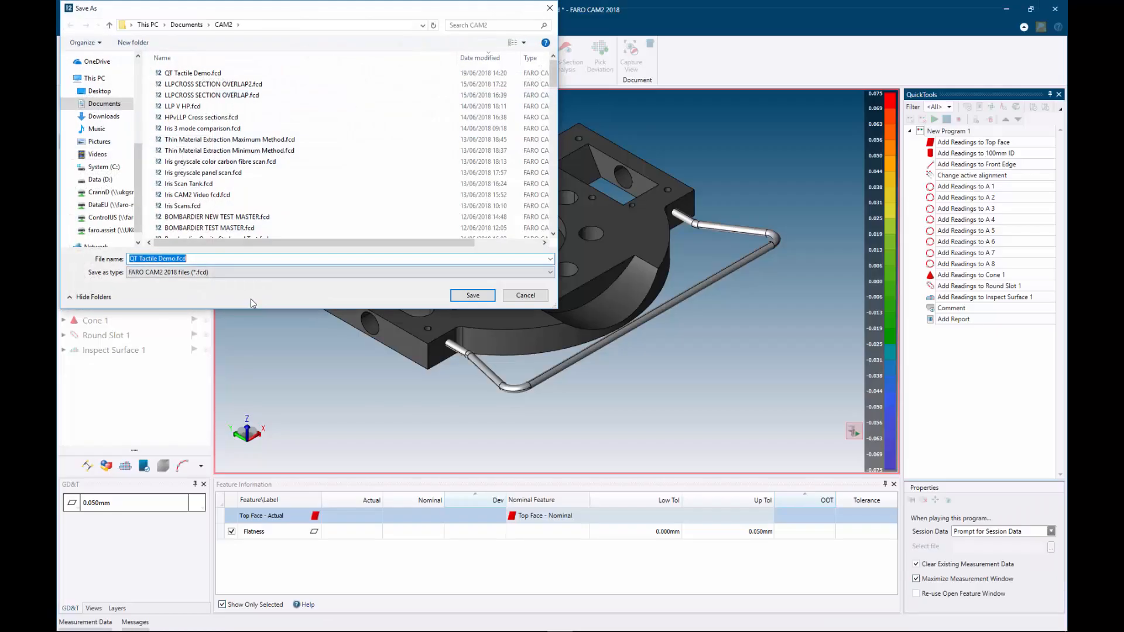
{"action": "left_click", "coordinate": [479, 297]}
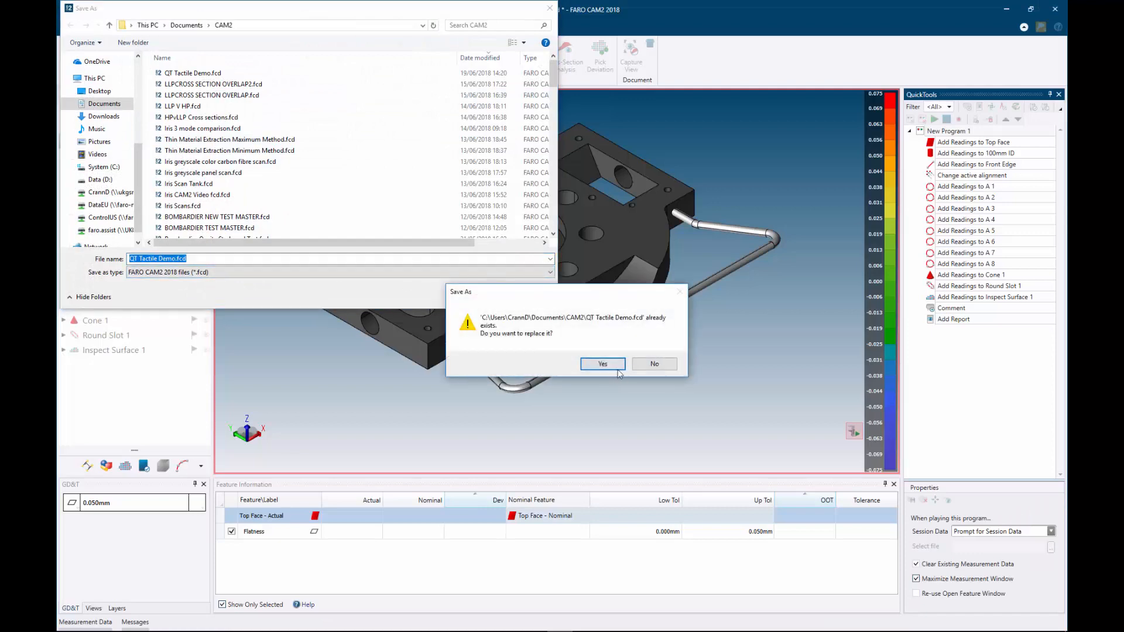
{"action": "left_click", "coordinate": [594, 362]}
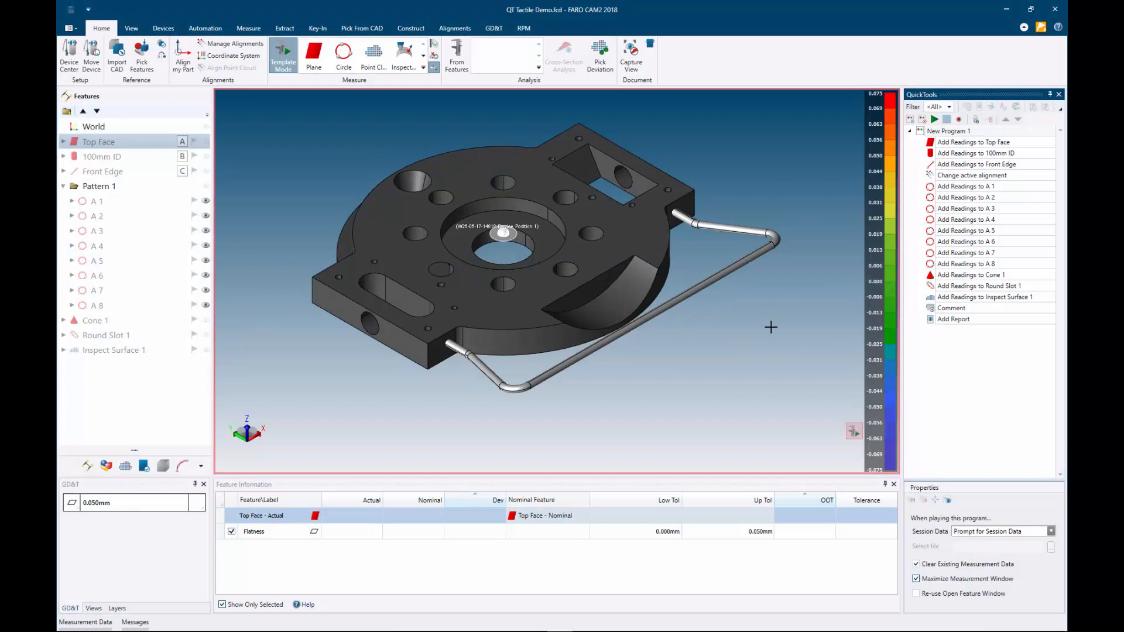
Step: Run New Program 1 and accept the document header information, keeping the existing part name
{"action": "left_click", "coordinate": [934, 119]}
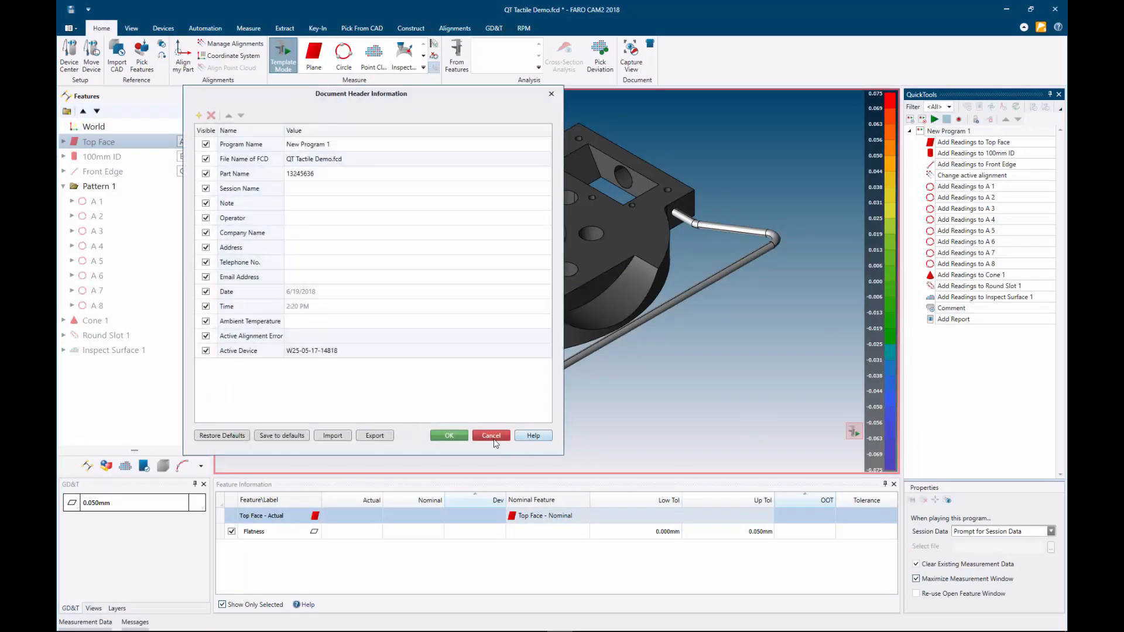
{"action": "left_click", "coordinate": [328, 173]}
{"action": "left_click", "coordinate": [322, 173]}
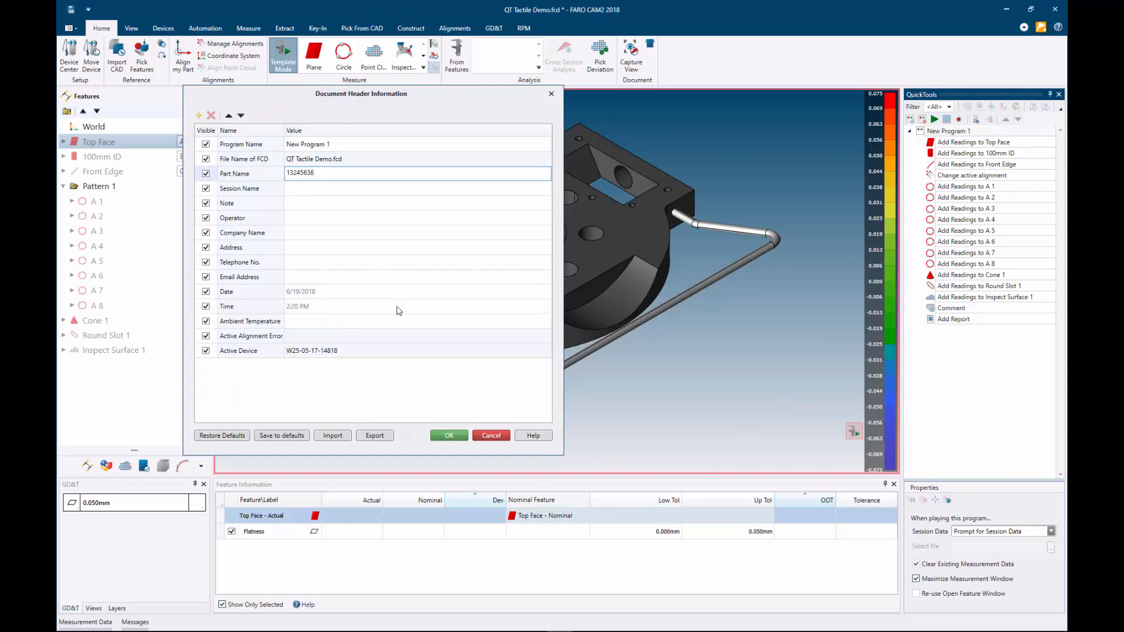
{"action": "left_click", "coordinate": [456, 434]}
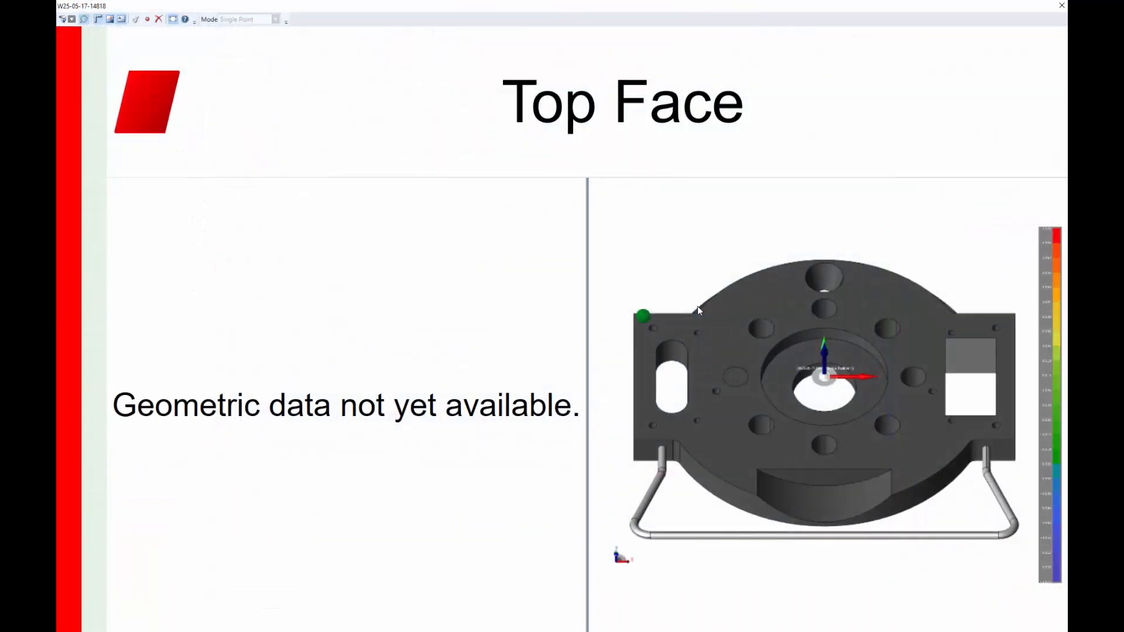